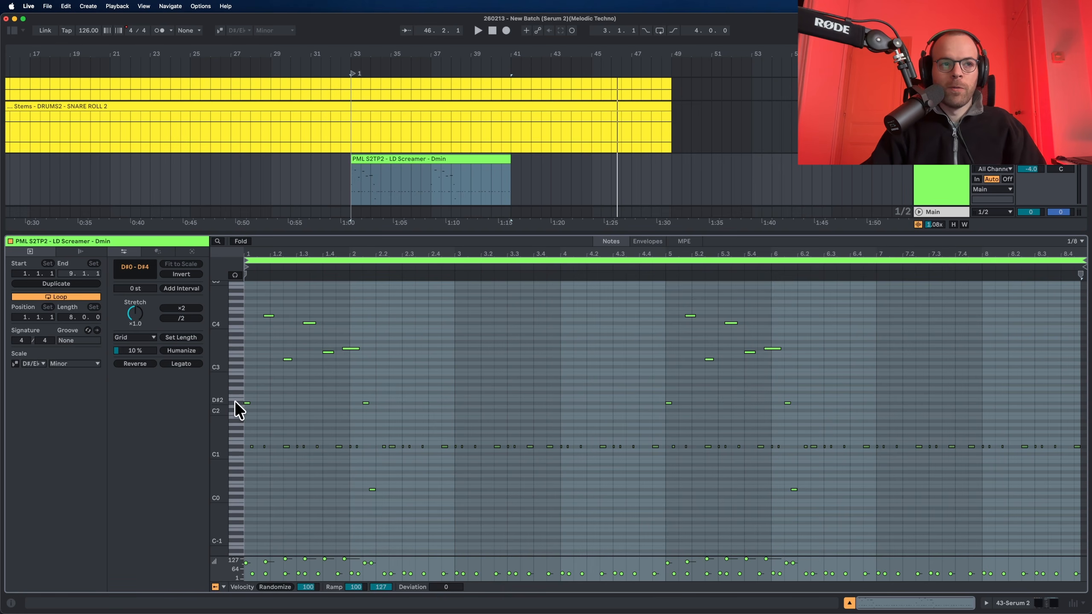
- Examine the notes of the PML S2TP2 - LD Screamer clip and play the finished lead on the 43-Serum 2 track
left_click_drag(221, 413, 232, 423)
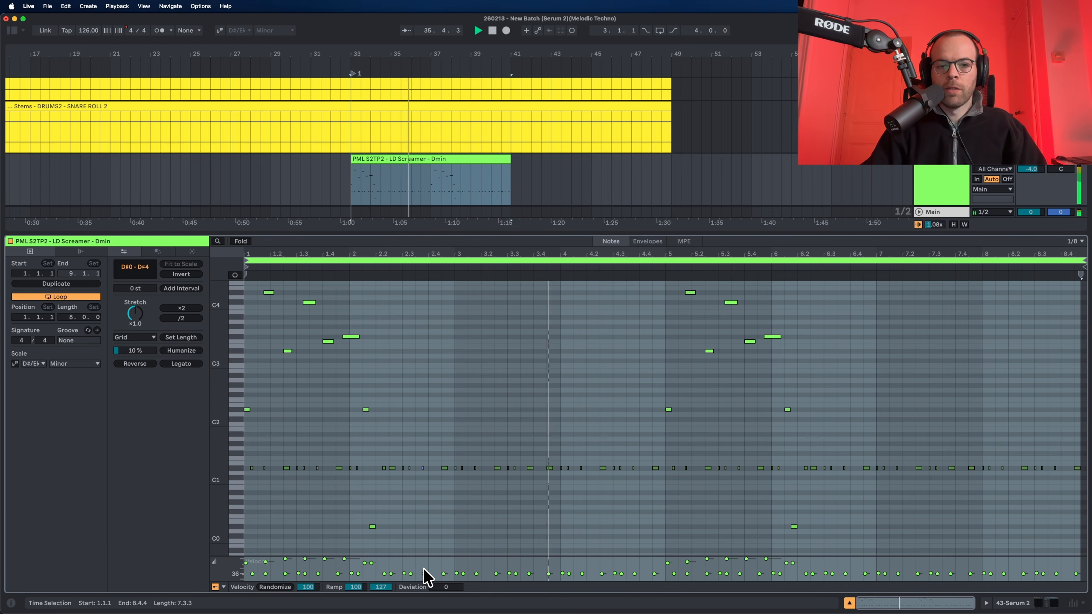
left_click(938, 174)
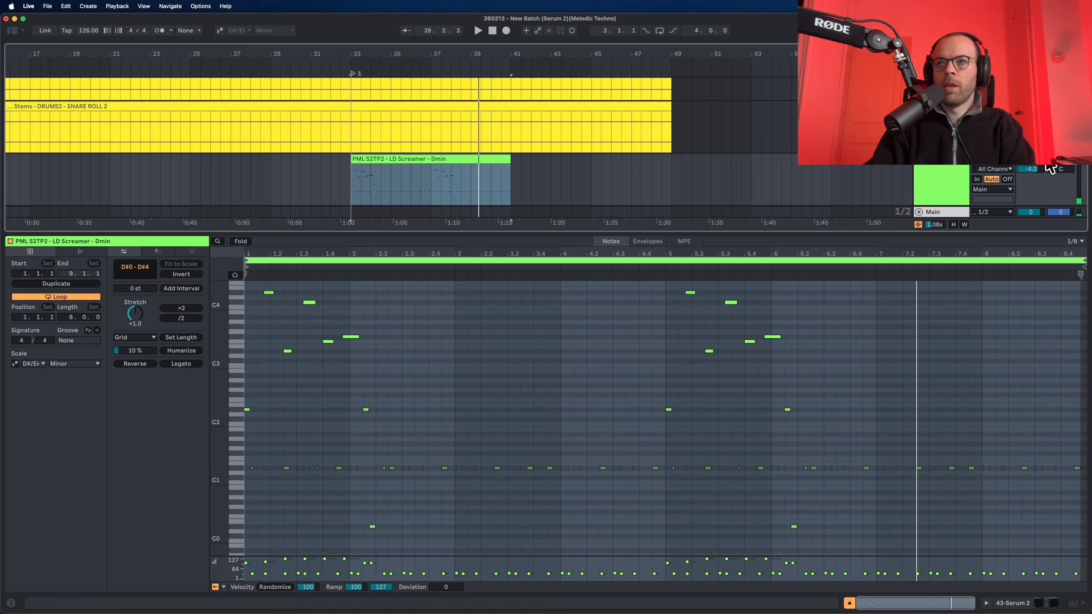
left_click(949, 177)
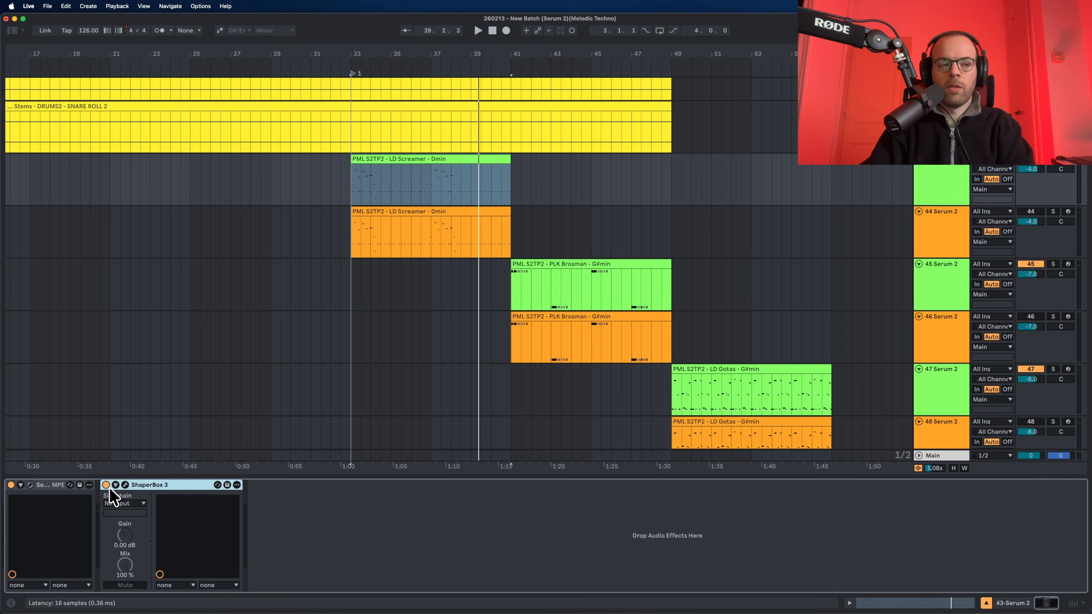
key("space")
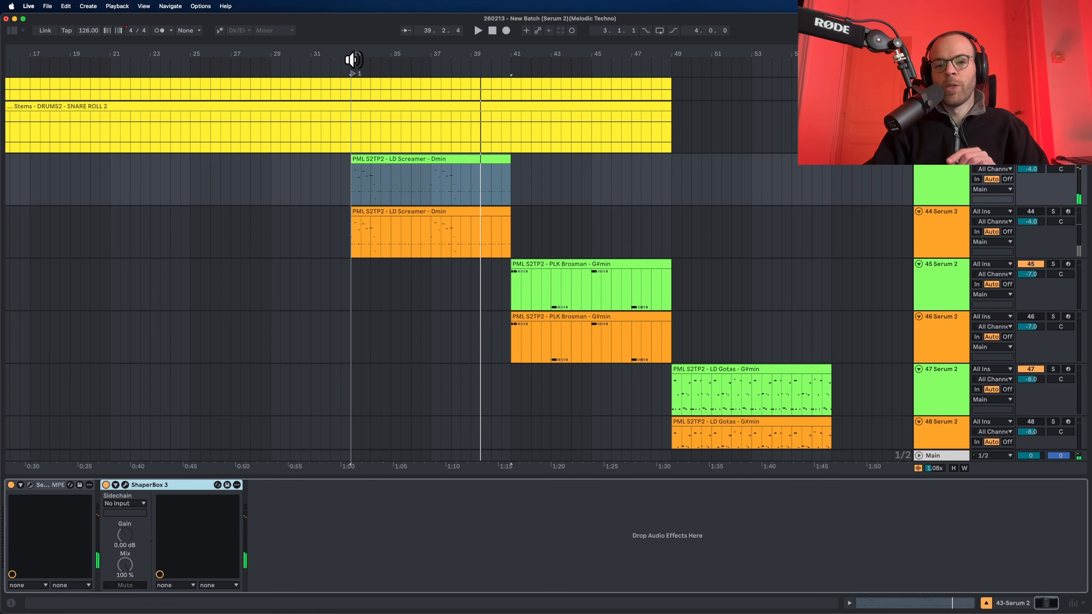
left_click_drag(351, 52, 485, 79)
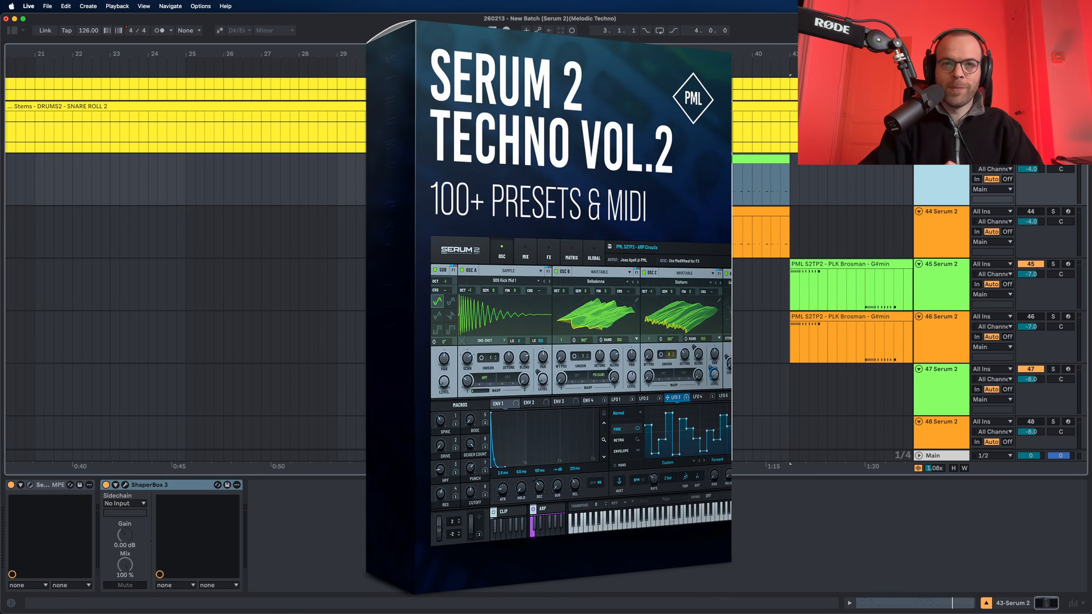
left_click_drag(482, 52, 572, 84)
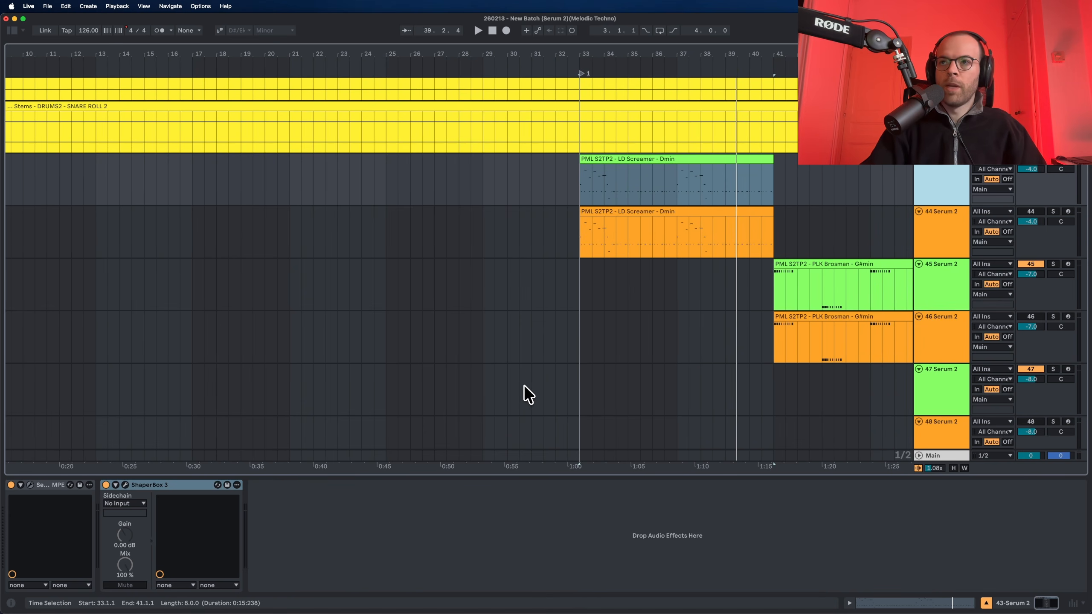
- Open the Init Serum 2 patch on track 44, solo the track and play its LD Screamer clip
left_click(926, 238)
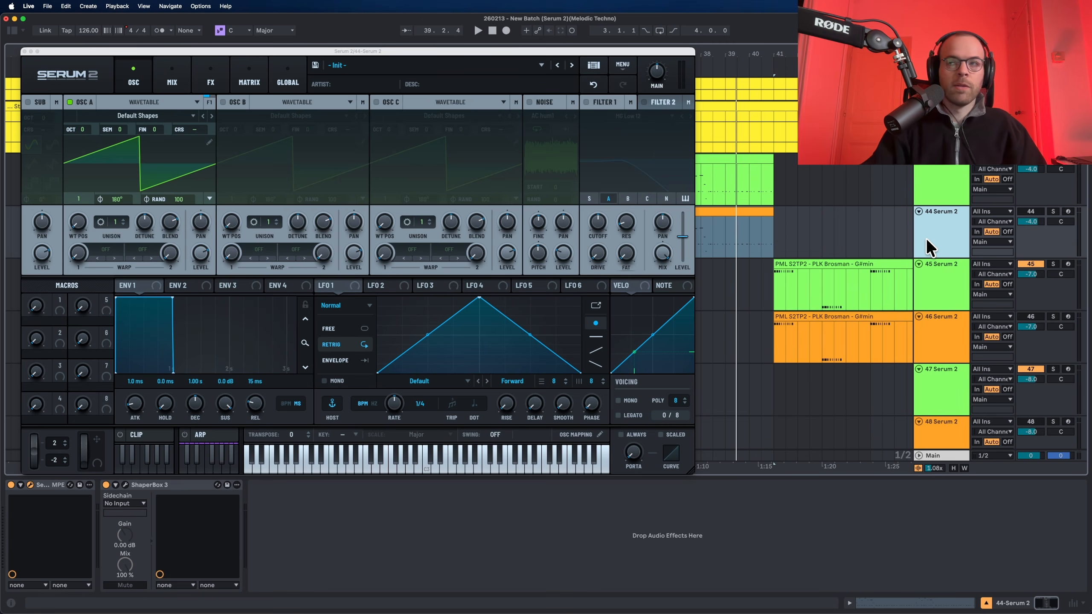
key("space")
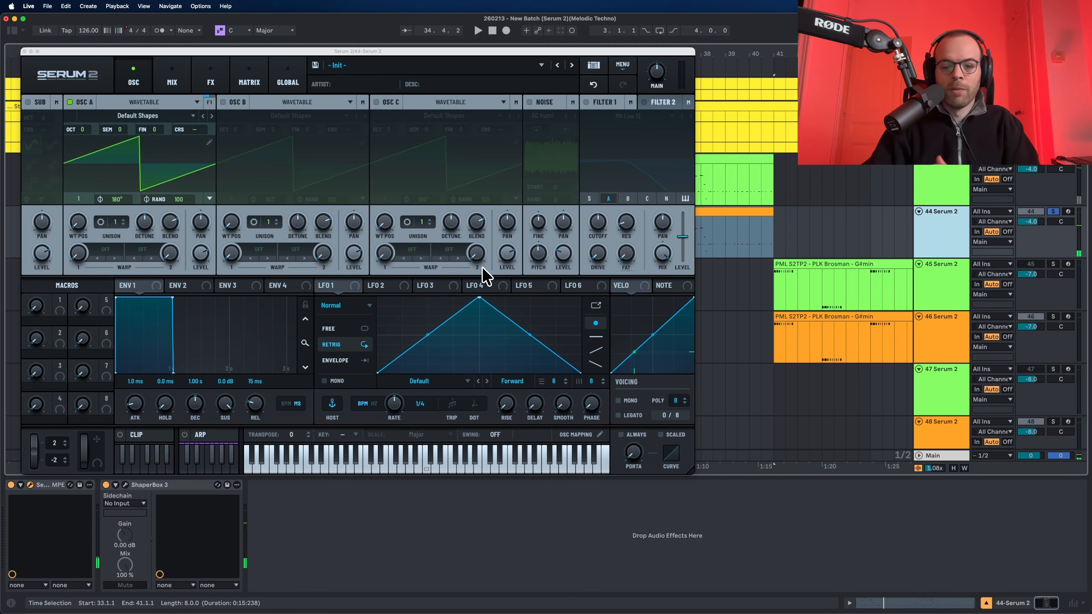
scroll(768, 205, "left", 10)
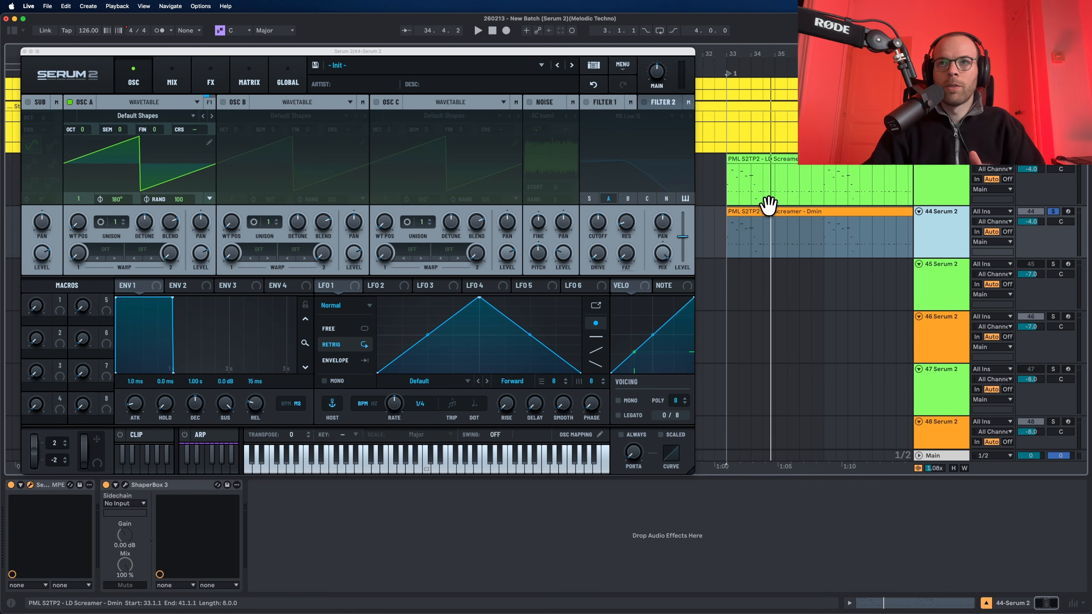
- Load the Analog wavetable MB Saw into oscillator A and lower the oscillator's level during playback
left_click(126, 114)
mouse_move(133, 127)
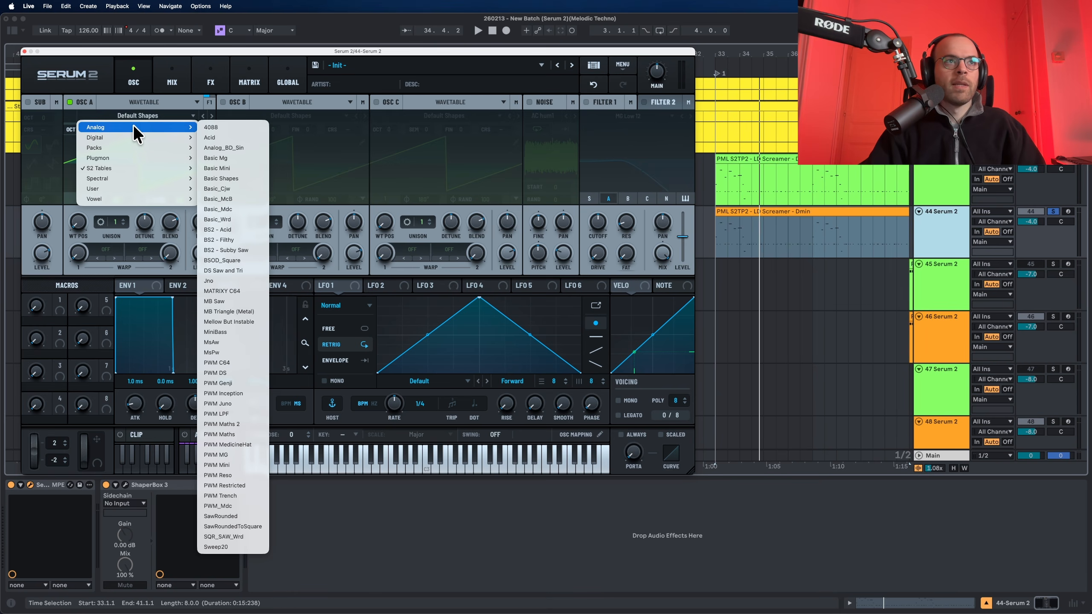
left_click(215, 301)
key("space")
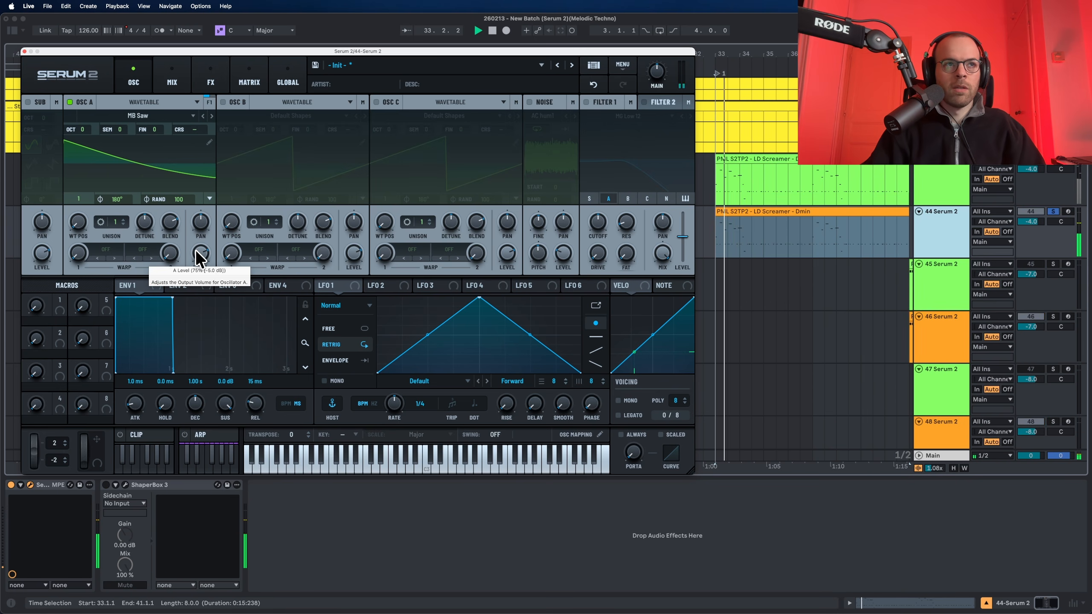
left_click_drag(196, 250, 195, 264)
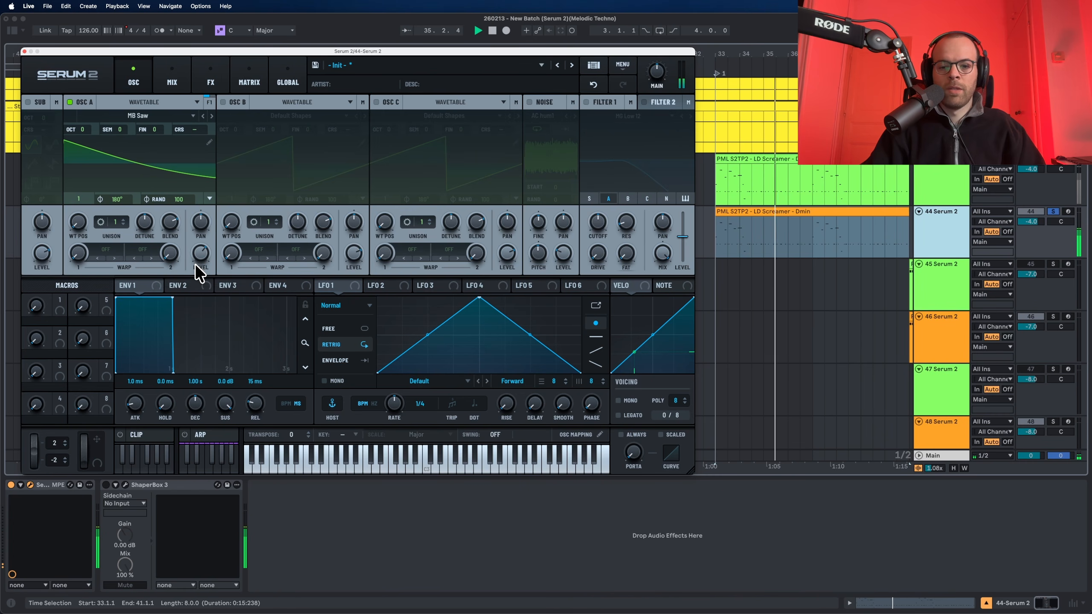
key("space")
- Enable oscillator B, load the Digital wavetable Scream into it and audition the sound
left_click(223, 102)
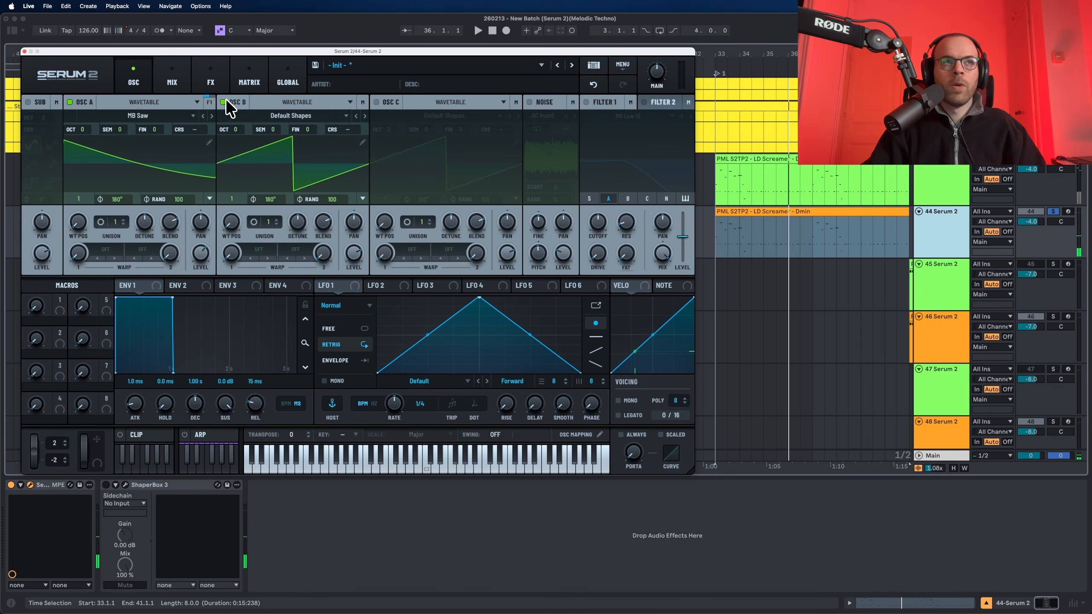
left_click(249, 114)
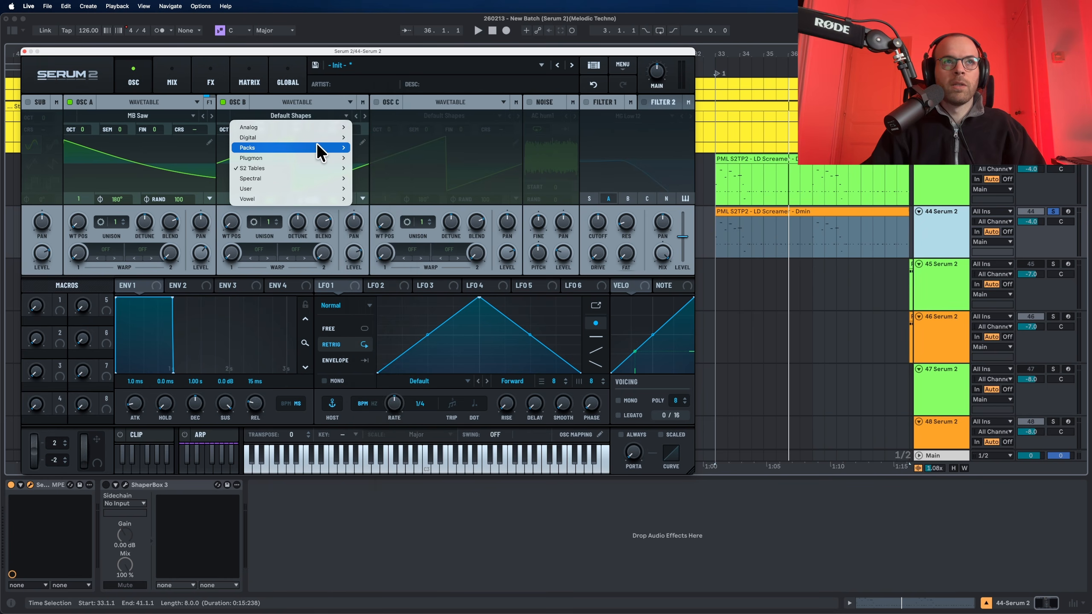
mouse_move(345, 137)
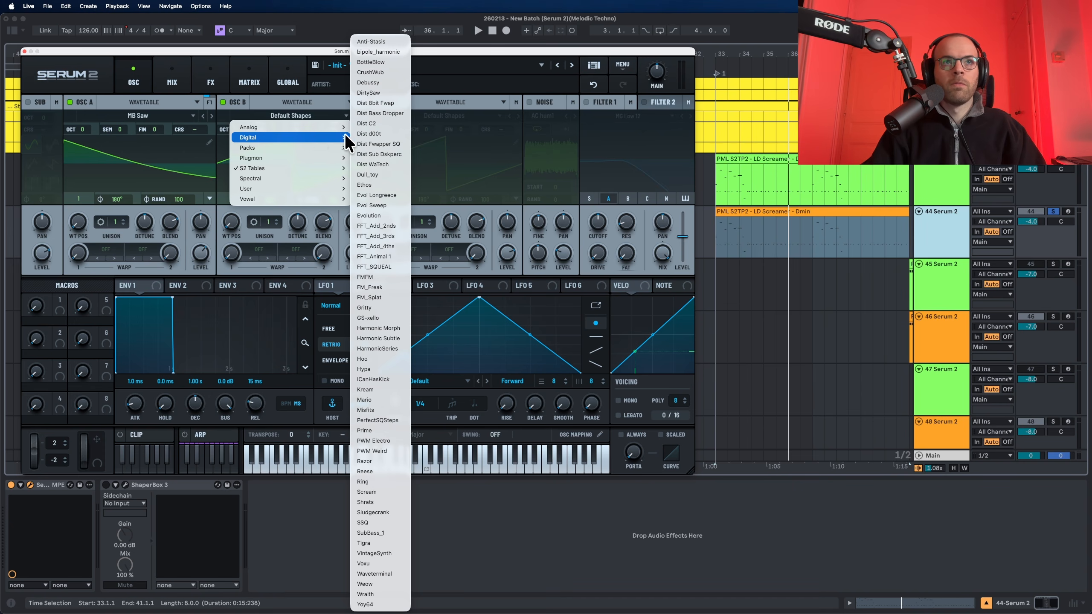
left_click(393, 493)
key("space")
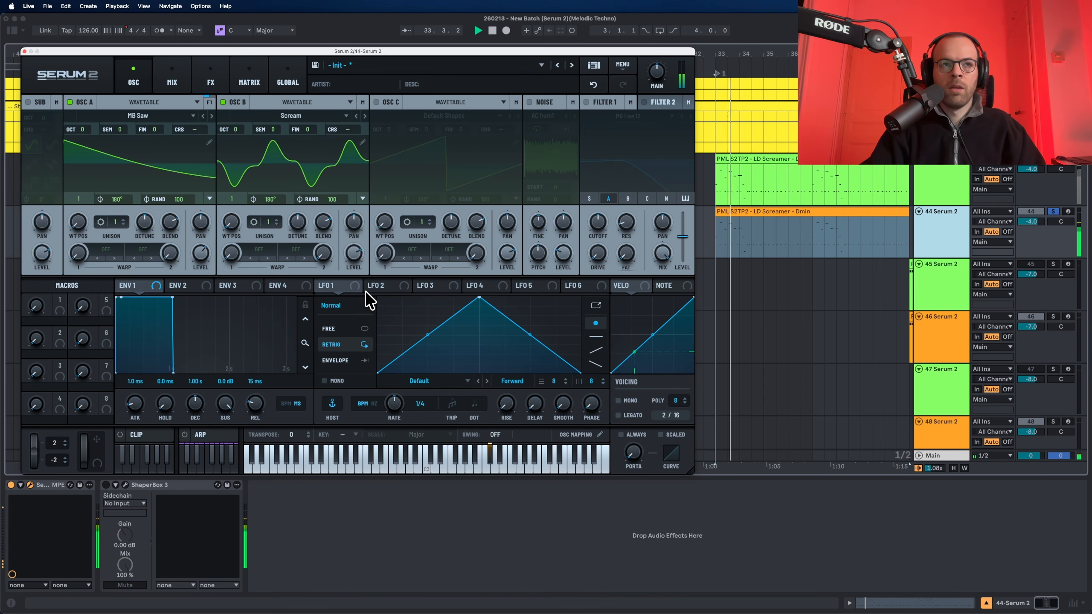
- Set oscillator B's wavetable position to frame 53 and lower its level
left_click_drag(230, 223, 235, 199)
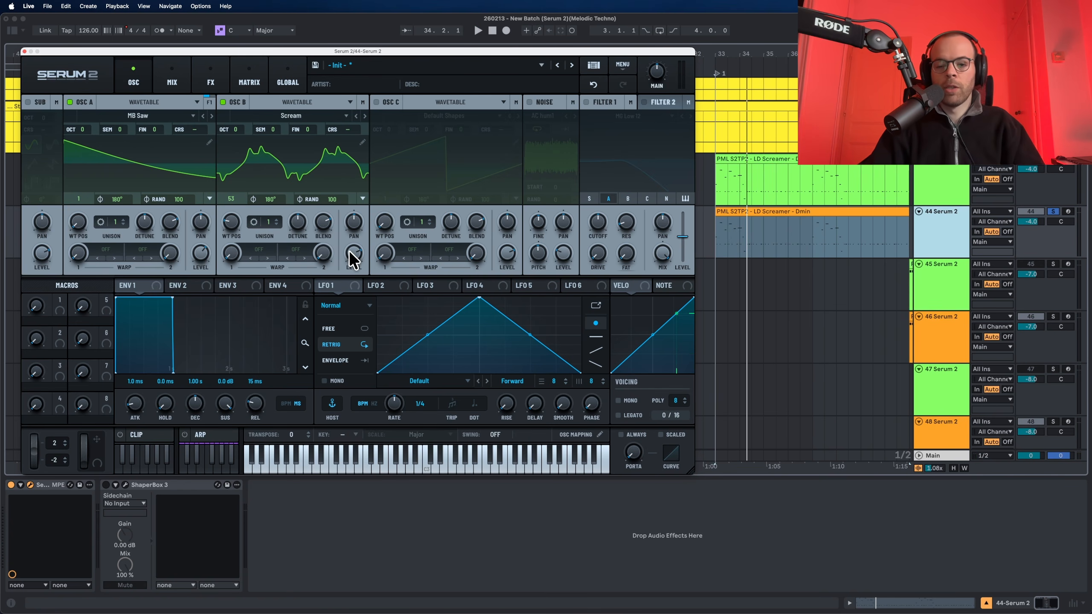
left_click_drag(352, 258, 345, 281)
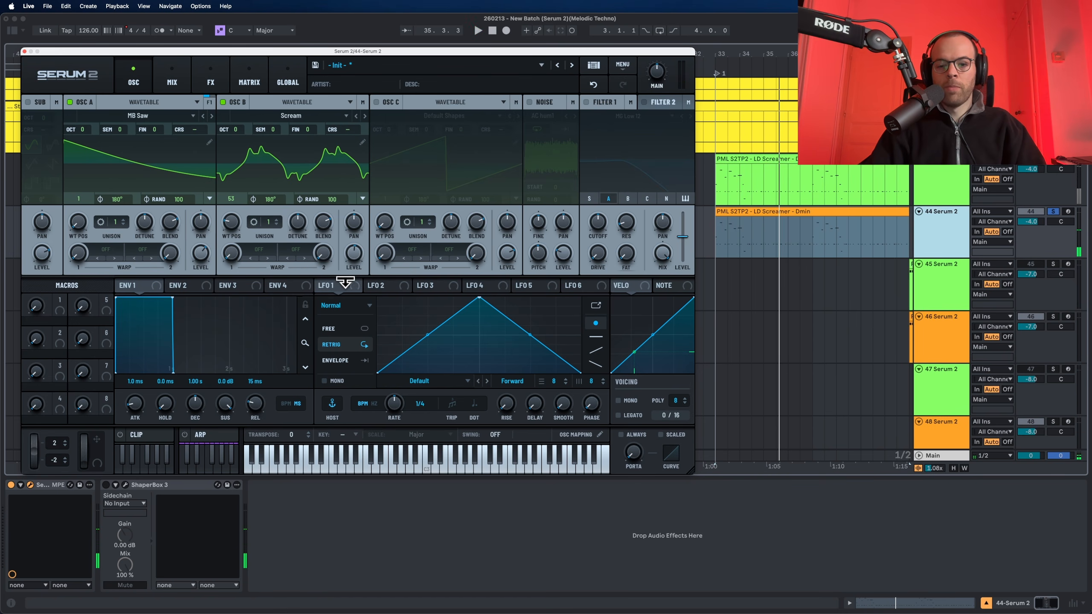
- Set oscillator B's first warp mode to PD (Sub) and play the clip
left_click(250, 248)
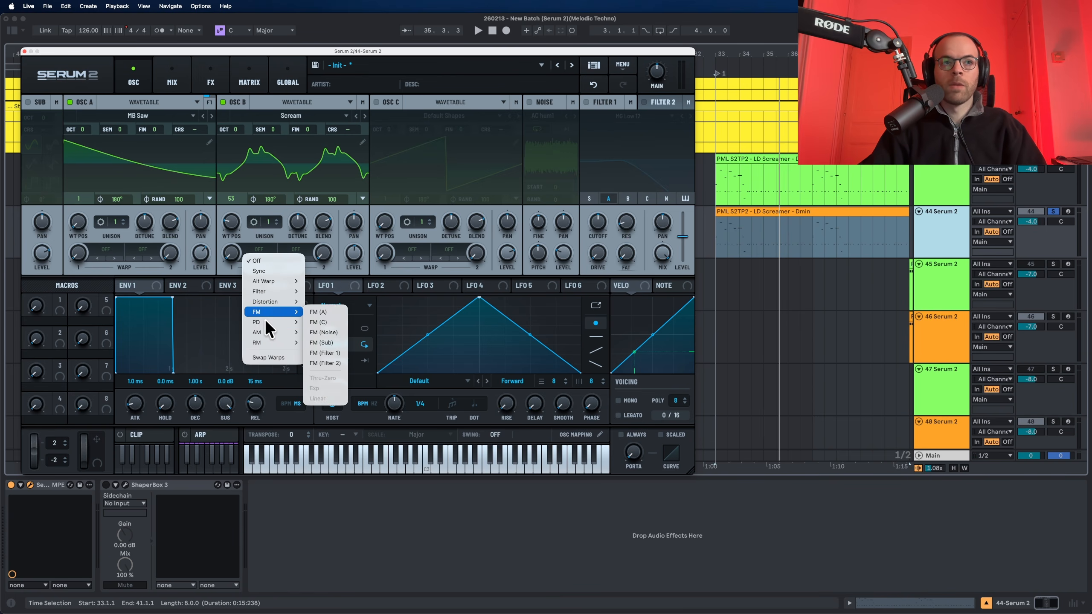
mouse_move(271, 322)
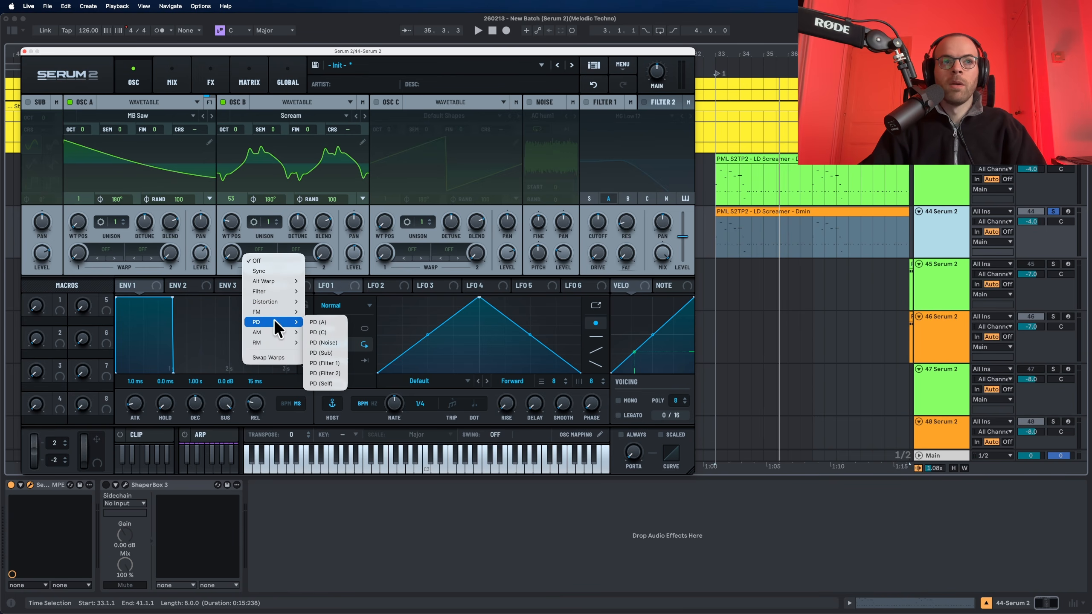
left_click(320, 352)
key("space")
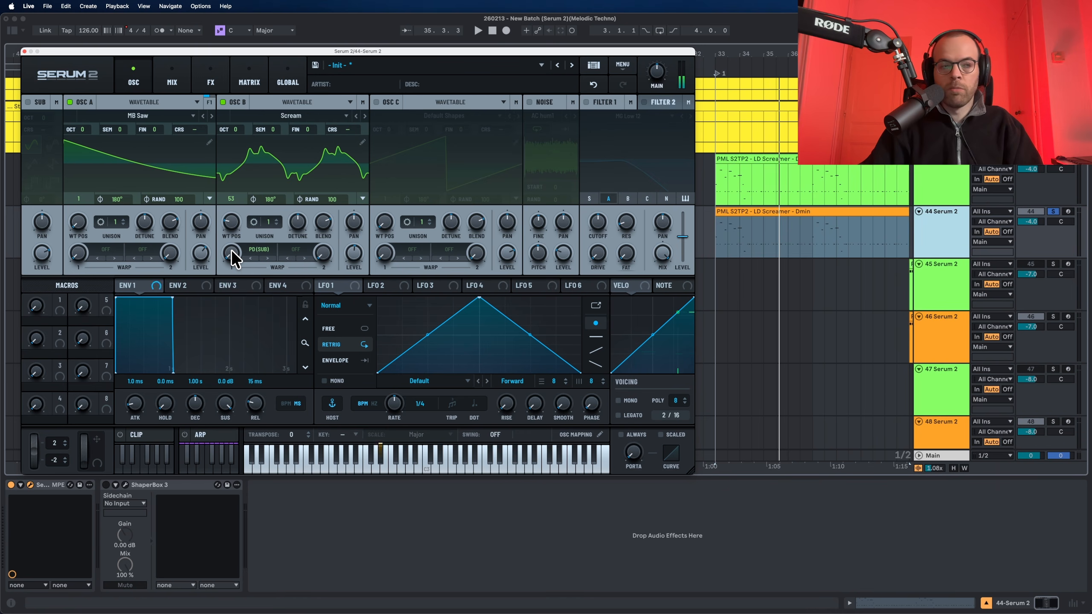
- Enable the Sub oscillator with a square wave at octave +1 and lower its level
left_click(30, 103)
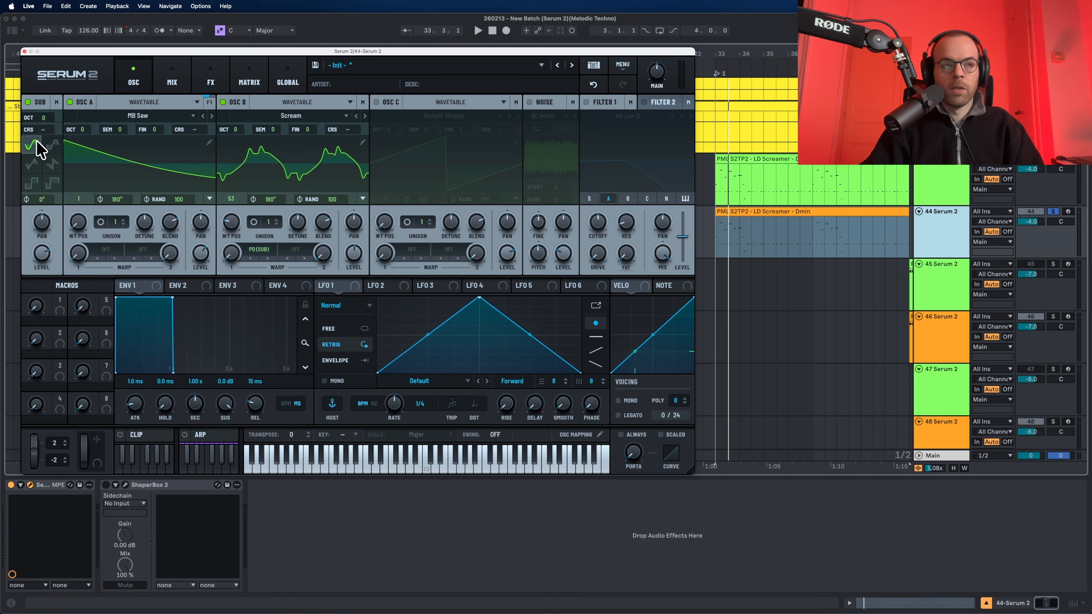
left_click_drag(38, 120, 45, 110)
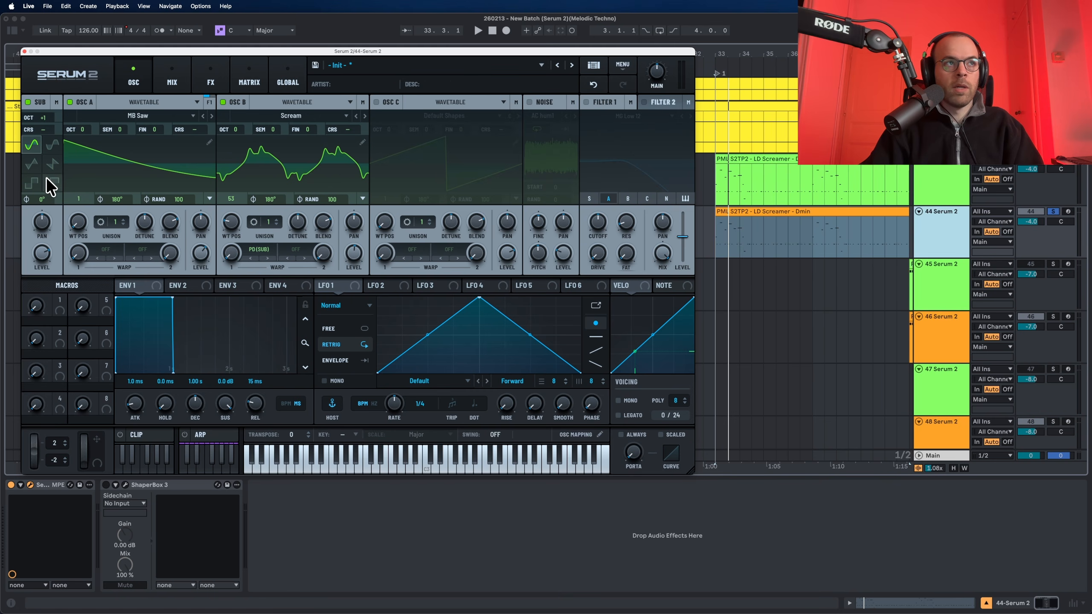
left_click(31, 184)
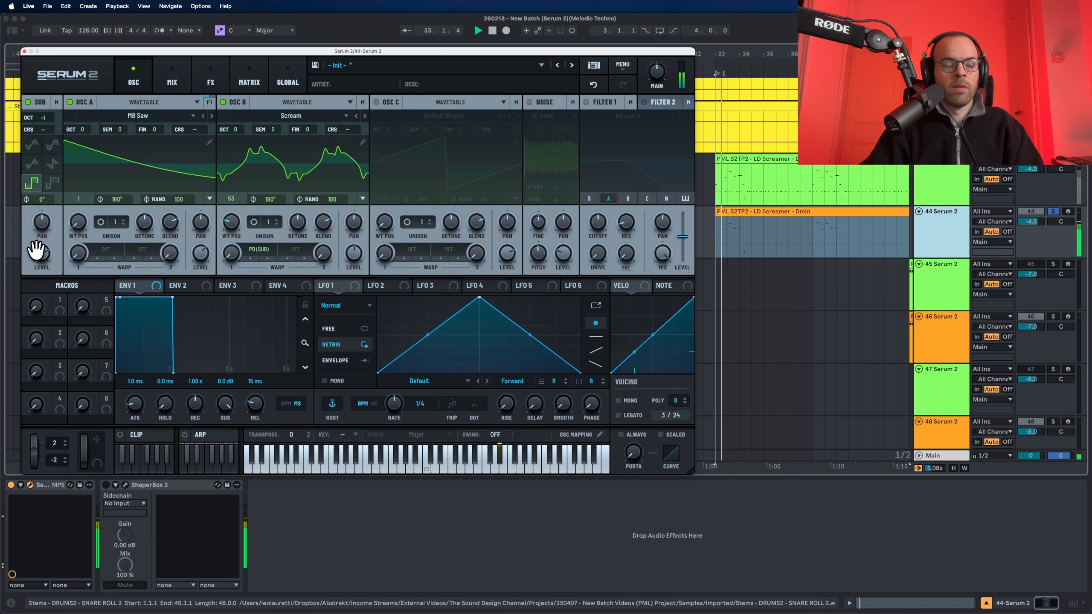
left_click_drag(38, 250, 38, 272)
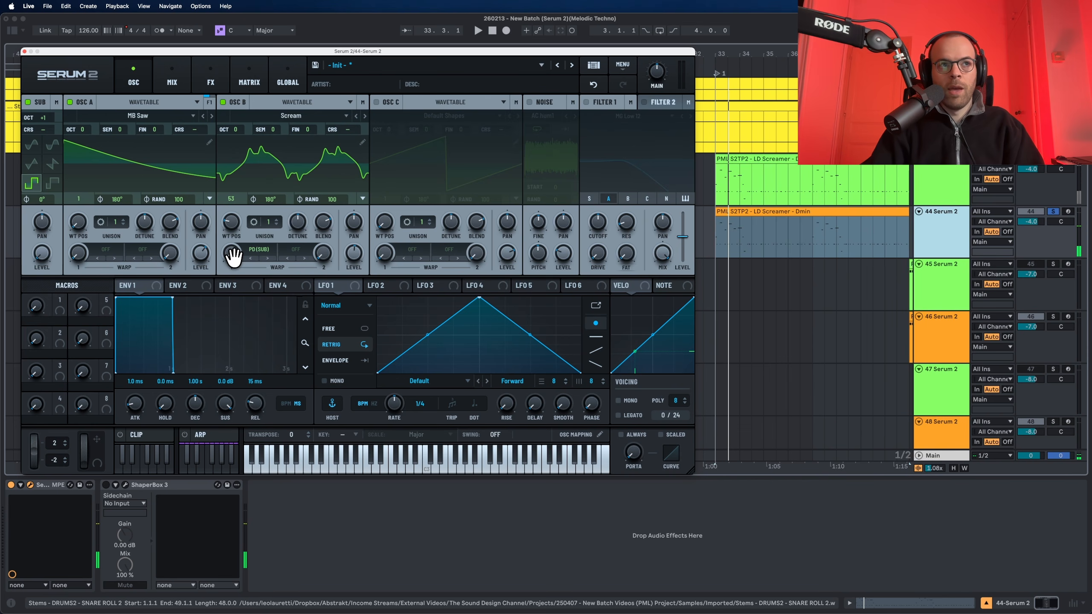
- Raise oscillator B's PD (Sub) warp amount and audition the resulting sound
left_click_drag(232, 257, 245, 171)
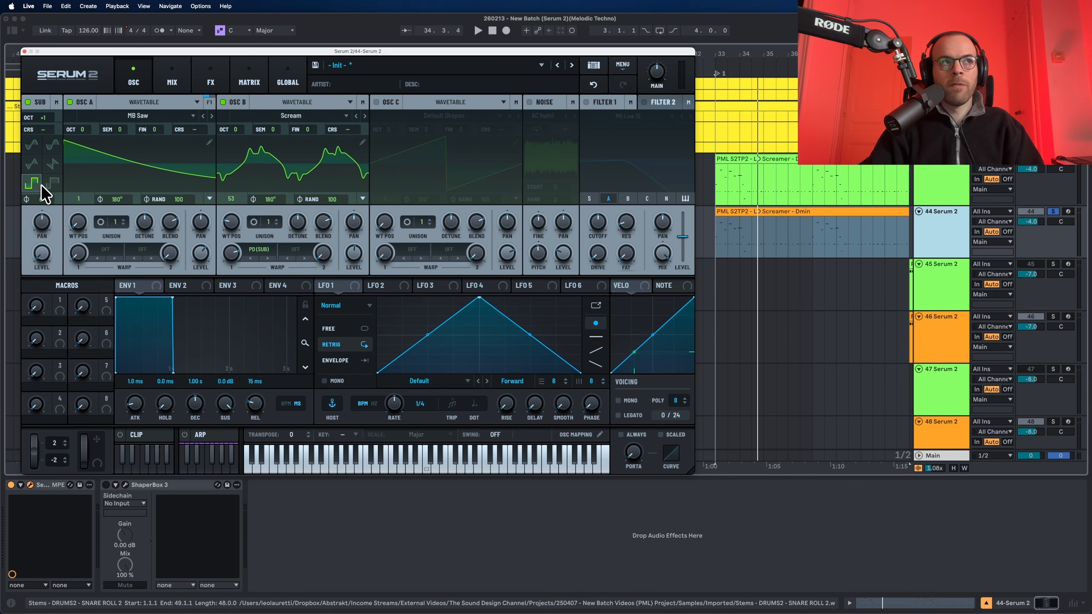
key("space")
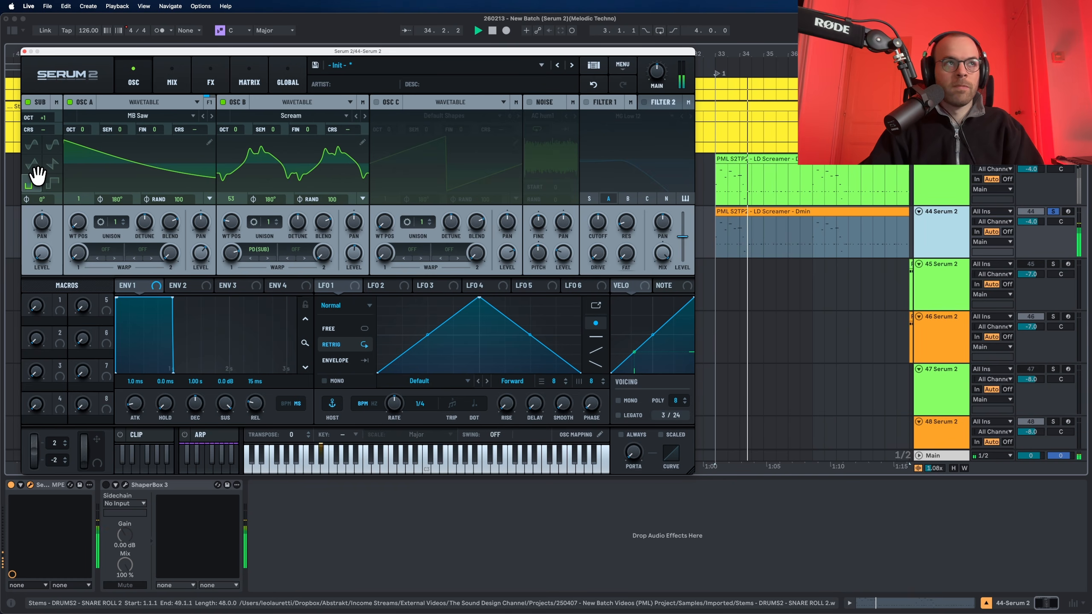
key("space")
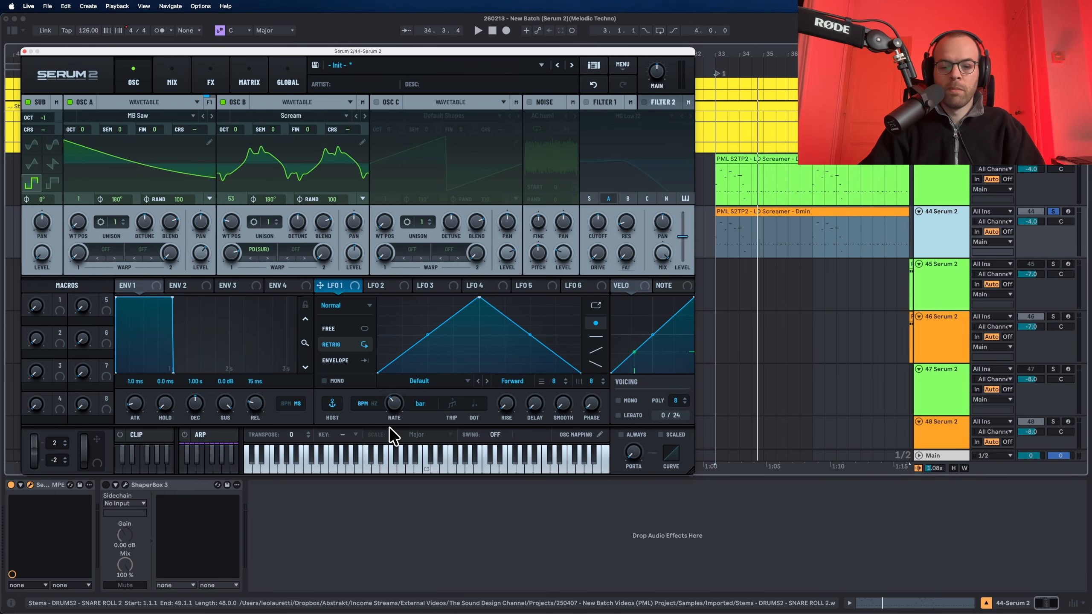
- Set LFO 1's rate to a one-bar triplet and assign it to oscillator B's fine tuning
key("space")
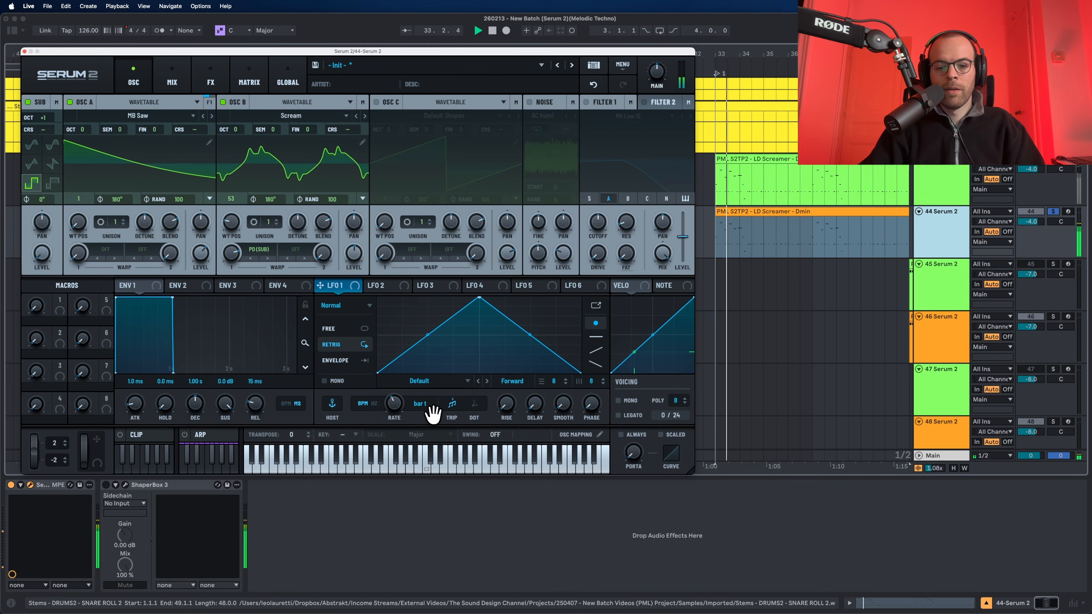
left_click_drag(356, 287, 317, 190)
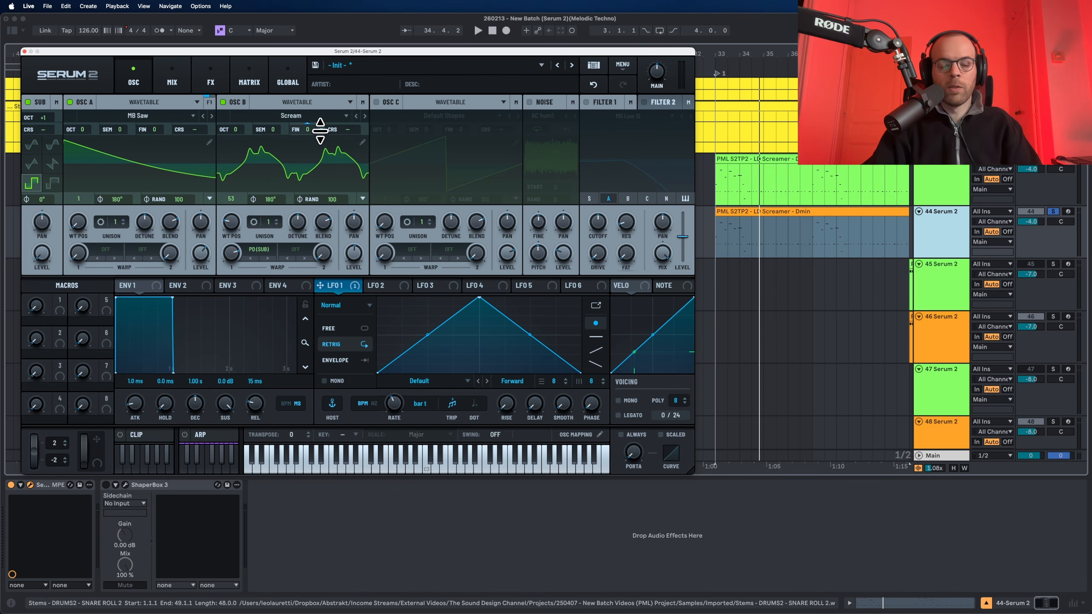
- With oscillator A temporarily disabled, set LFO 1 to Free mode and its modulation of oscillator B's fine tuning to 13%
left_click(70, 102)
left_click_drag(318, 127, 320, 100)
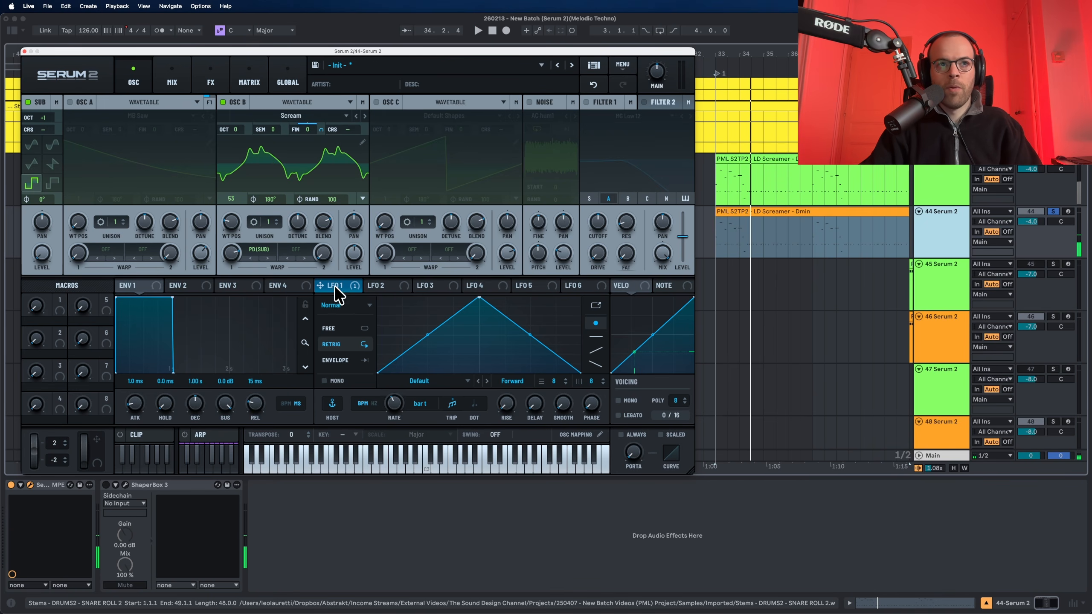
left_click(328, 328)
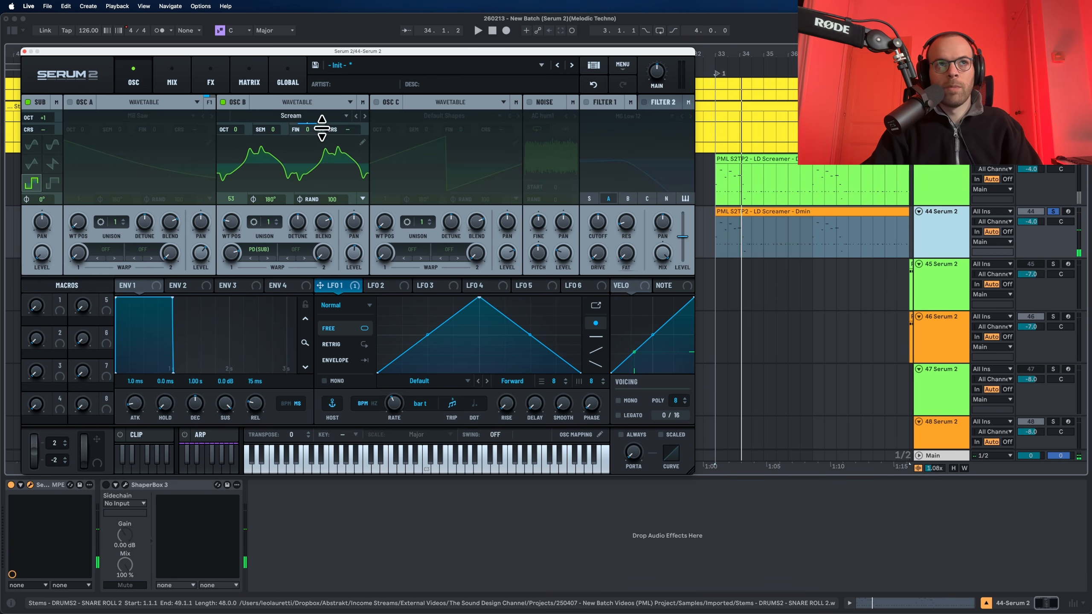
left_click_drag(322, 127, 320, 138)
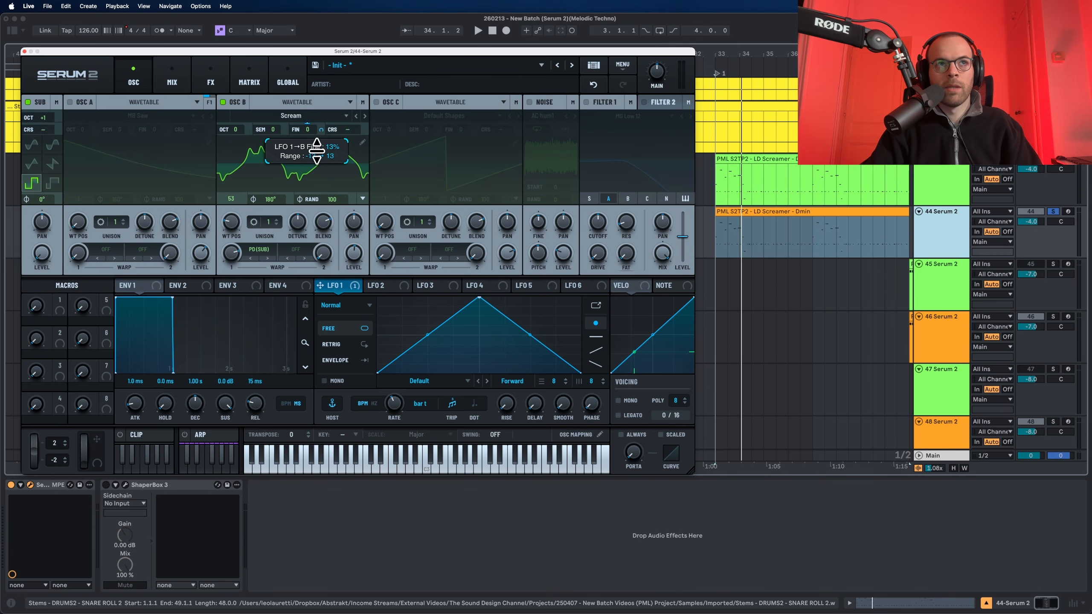
left_click(70, 102)
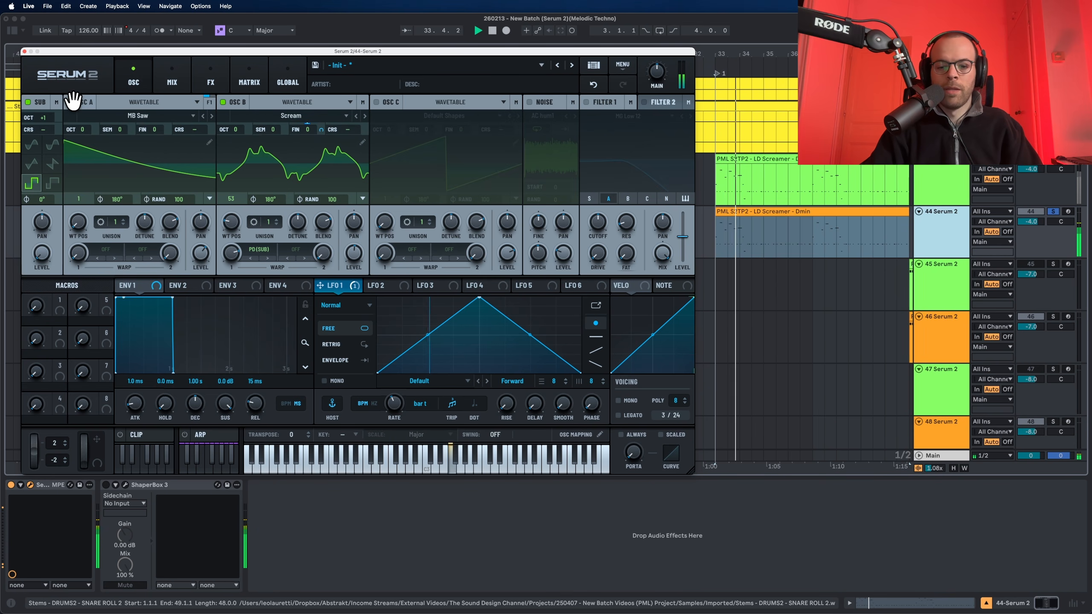
- Enable oscillator C, load the Monster 6 [SL] spectral wavetable and set its wavetable position to about 113
left_click(376, 102)
left_click(412, 116)
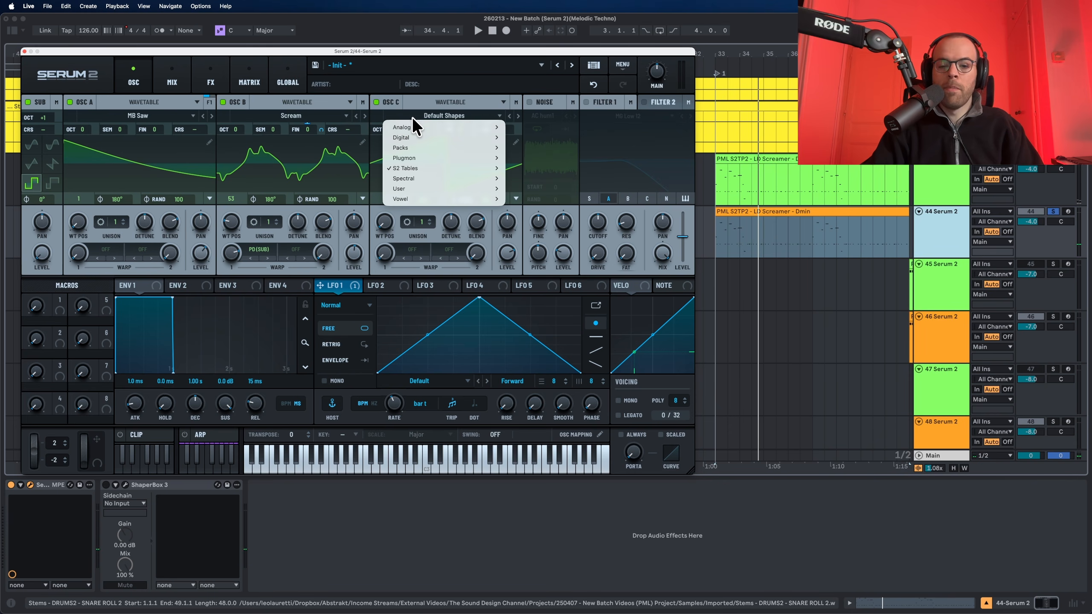
mouse_move(415, 178)
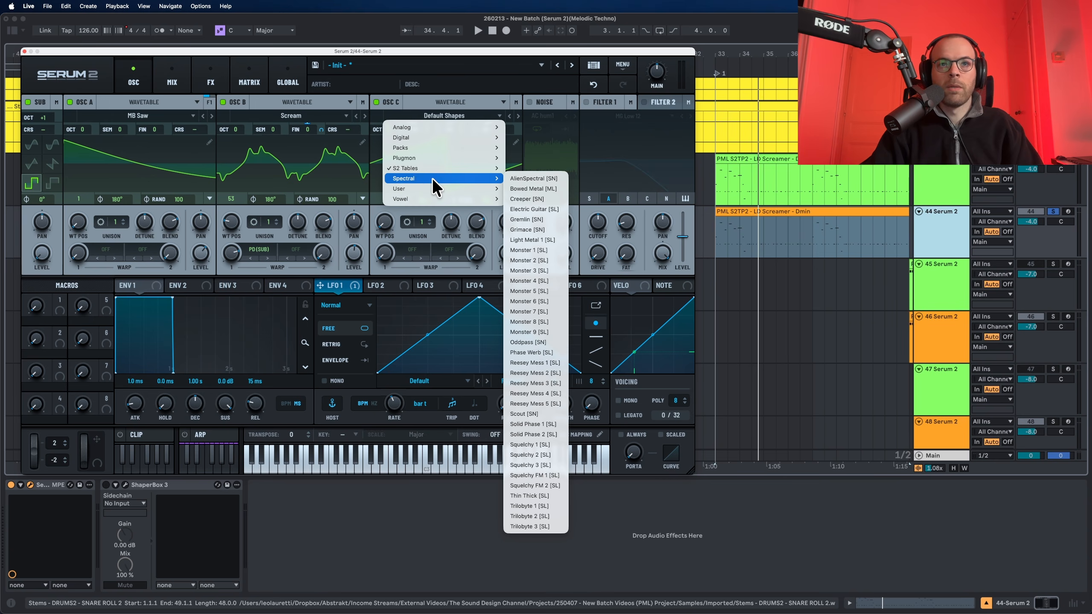
left_click(536, 302)
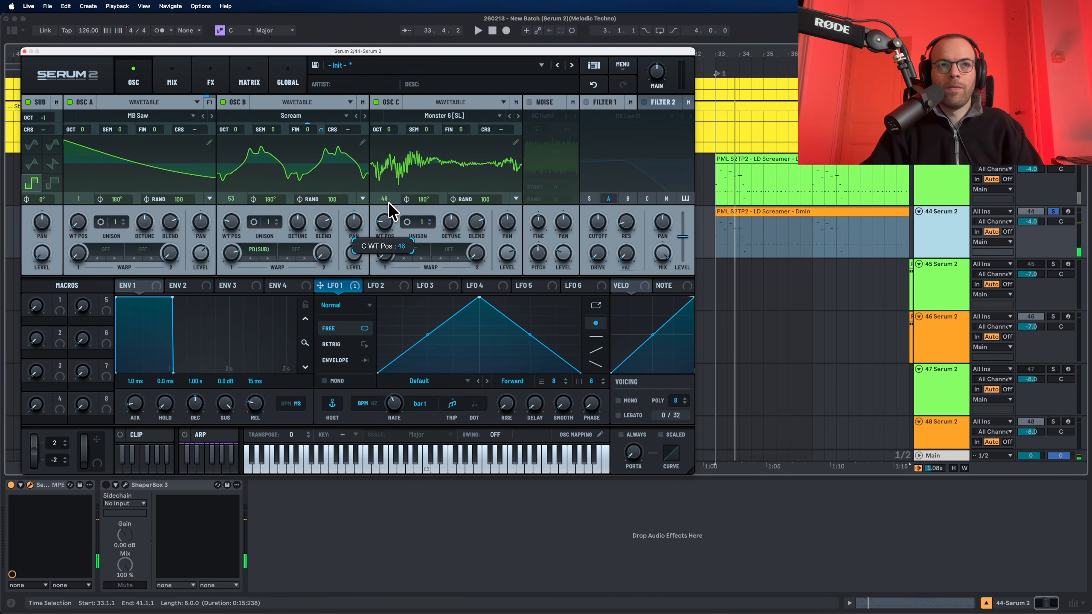
key("space")
left_click_drag(390, 192, 392, 172)
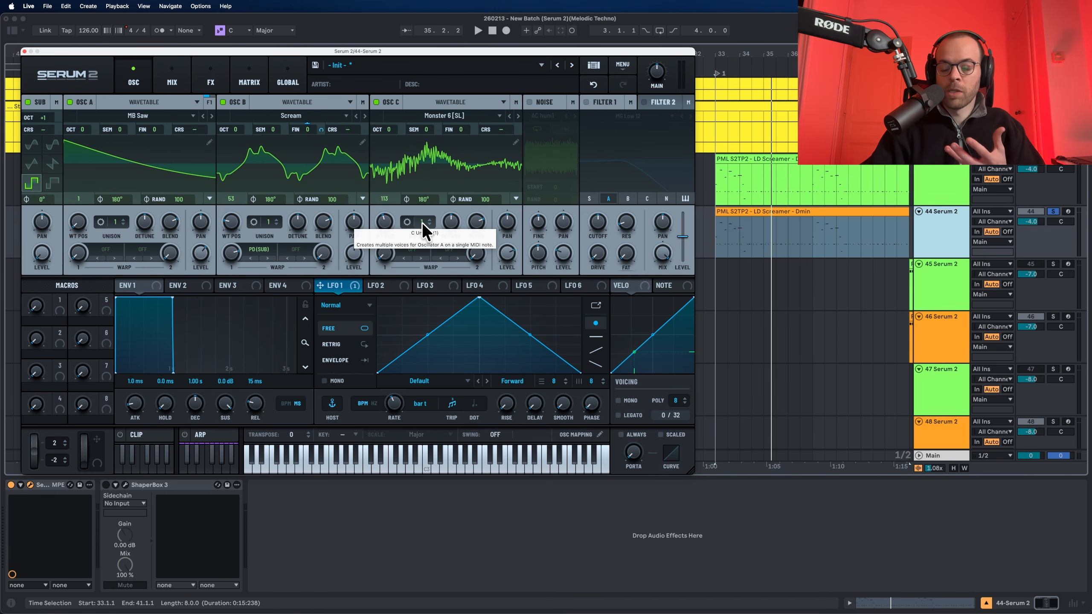
- Set oscillator C's unison to 5 voices, adjust its detune and audition the layered sound
left_click_drag(421, 221, 424, 186)
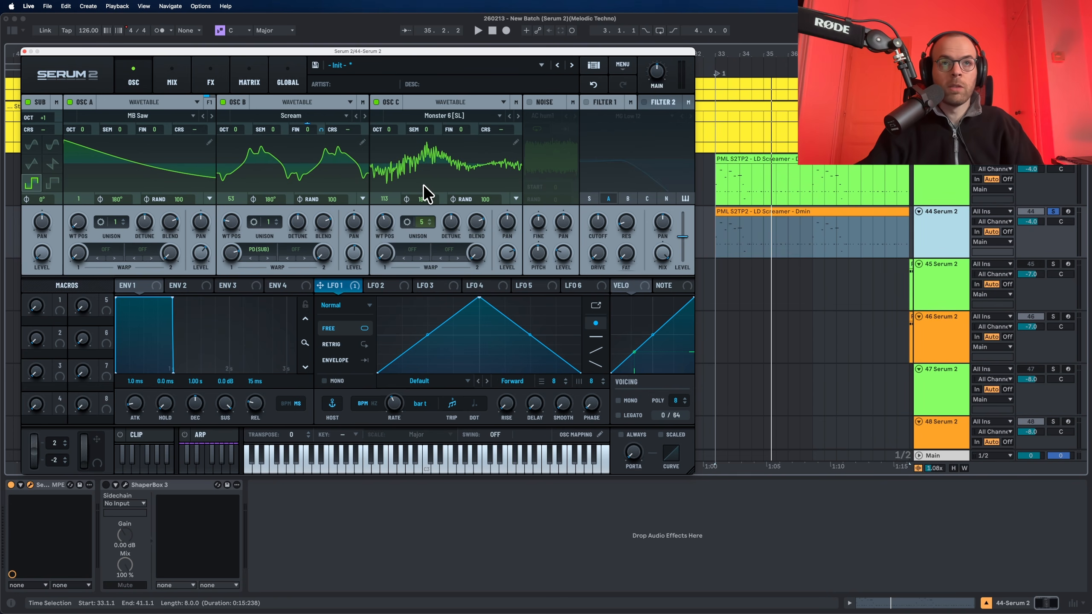
left_click_drag(444, 214, 456, 216)
key("space")
left_click_drag(457, 212, 458, 207)
key("space")
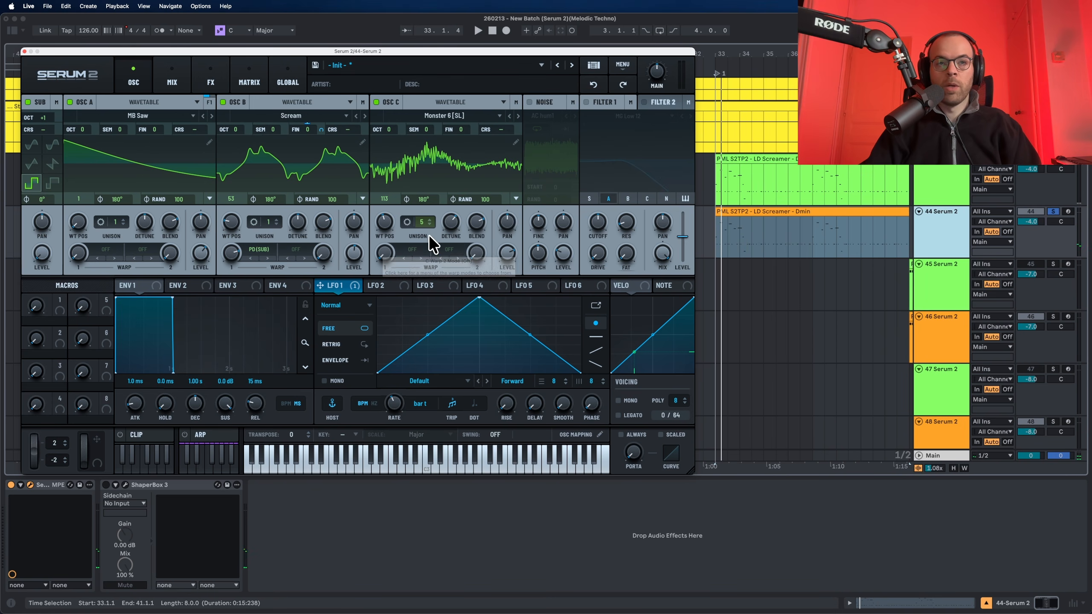
mouse_move(504, 252)
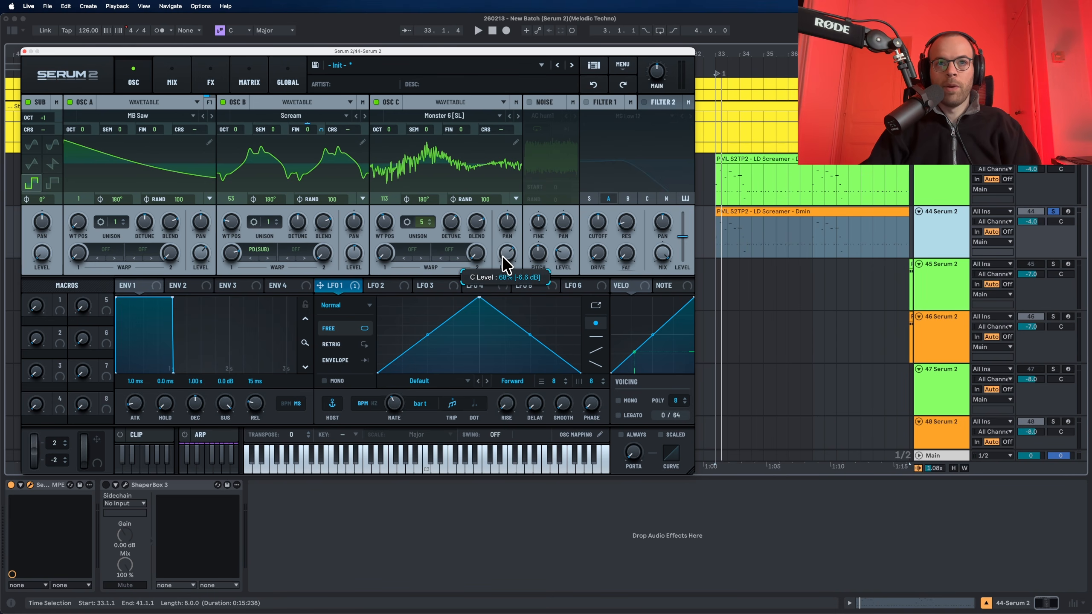
key("space")
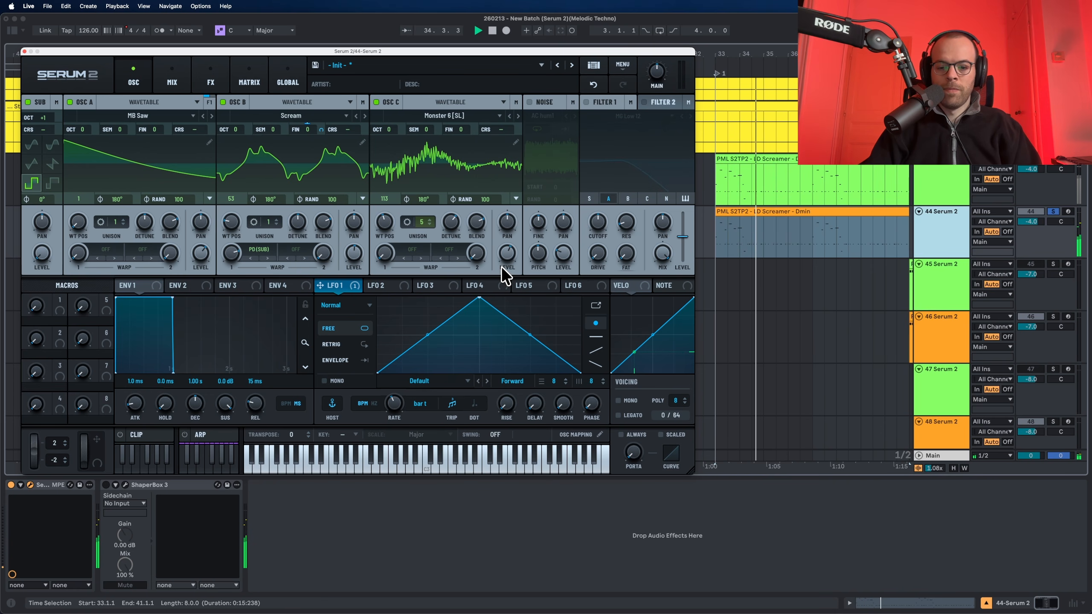
key("space")
- Apply PD (Sub) warp to oscillator C and adjust the warp amount during playback
left_click(412, 249)
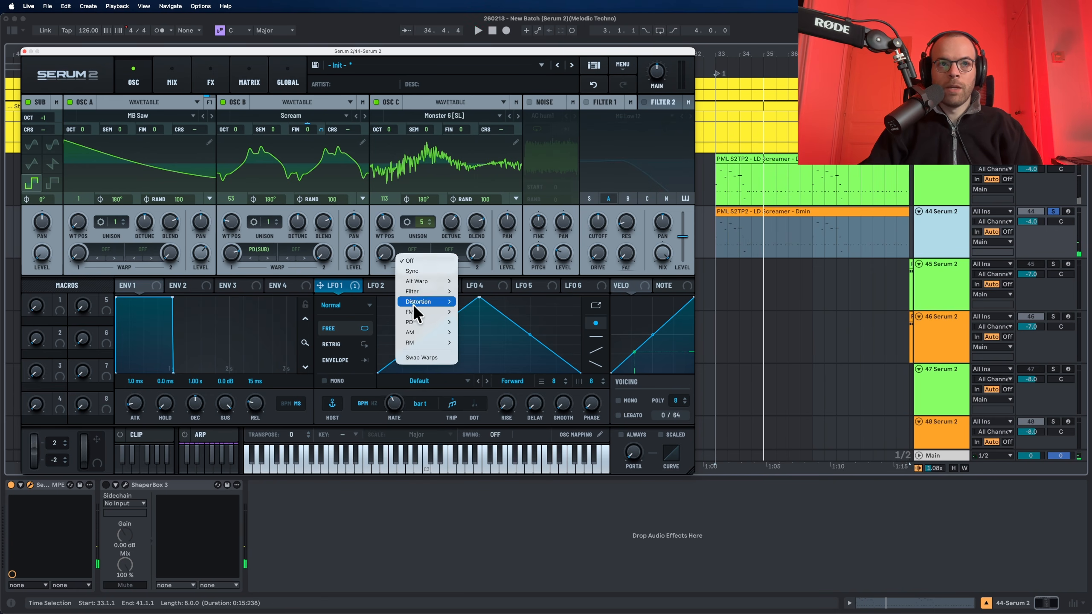
mouse_move(413, 323)
left_click(477, 352)
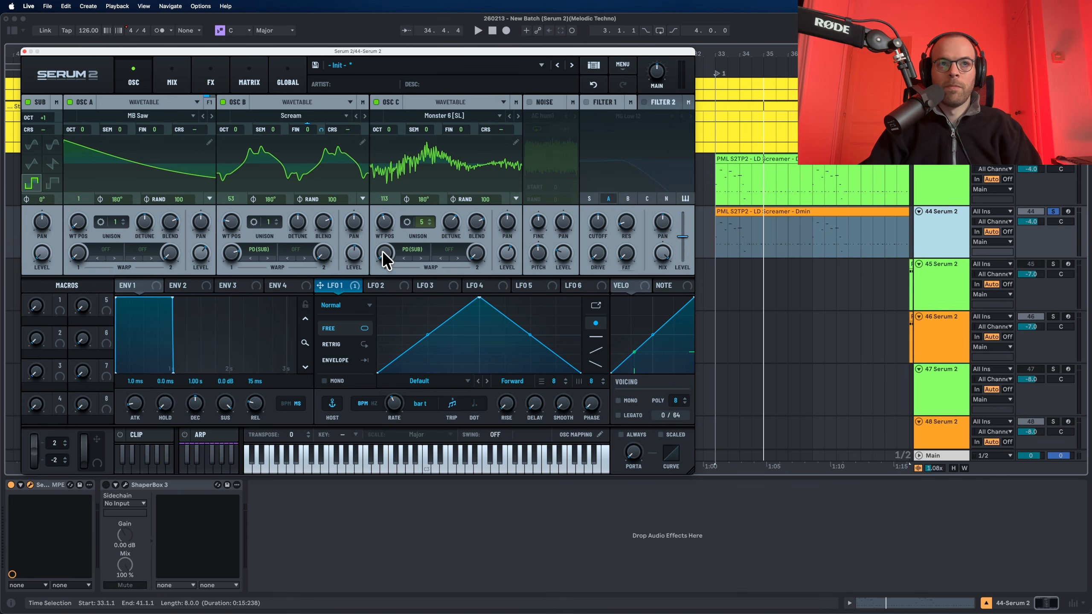
key("space")
left_click_drag(382, 239, 390, 119)
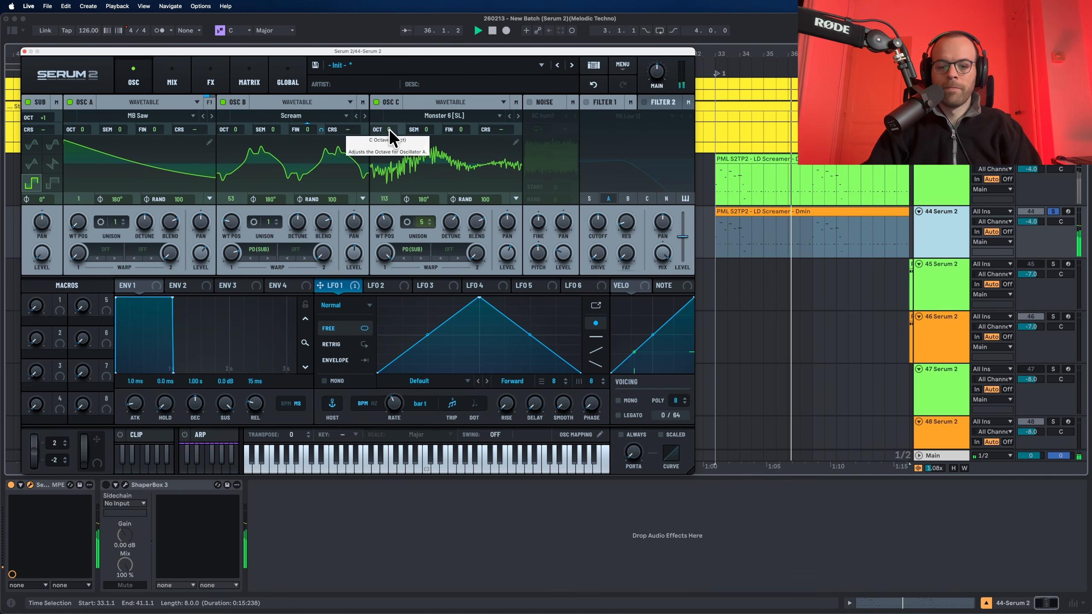
- Enable the AC hum1 noise oscillator, turn its level down and assign Envelope 1 to that level
left_click(529, 102)
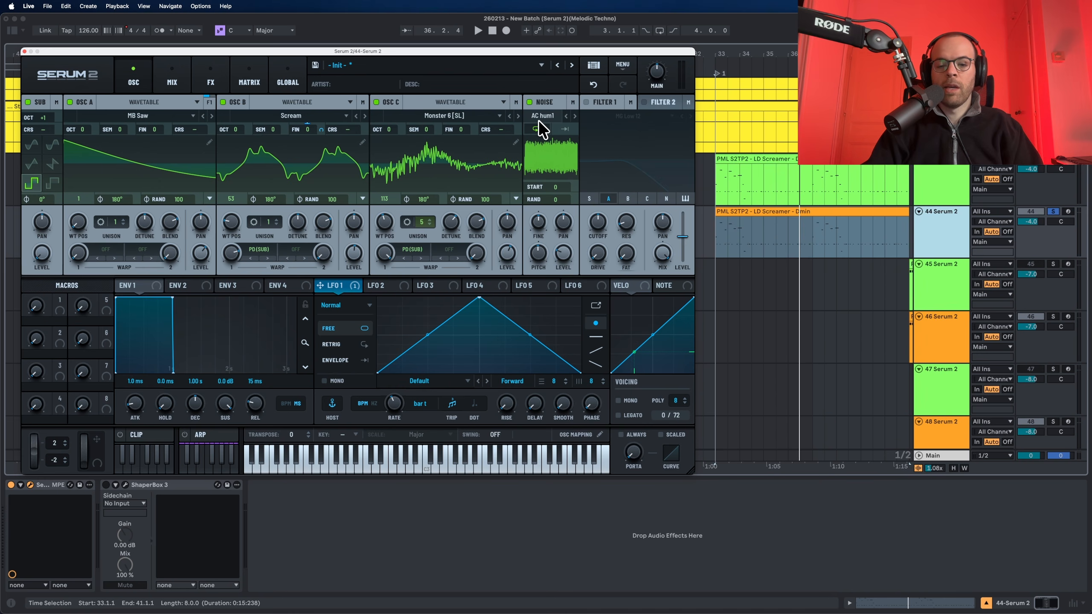
left_click_drag(565, 258, 565, 295)
left_click(152, 286)
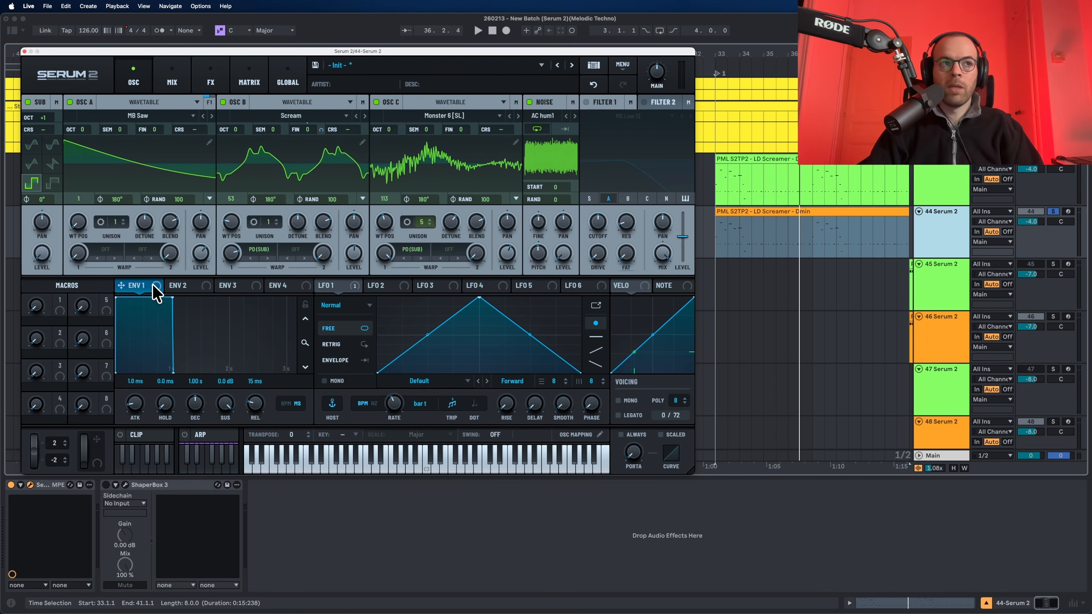
left_click_drag(147, 285, 551, 278)
key("space")
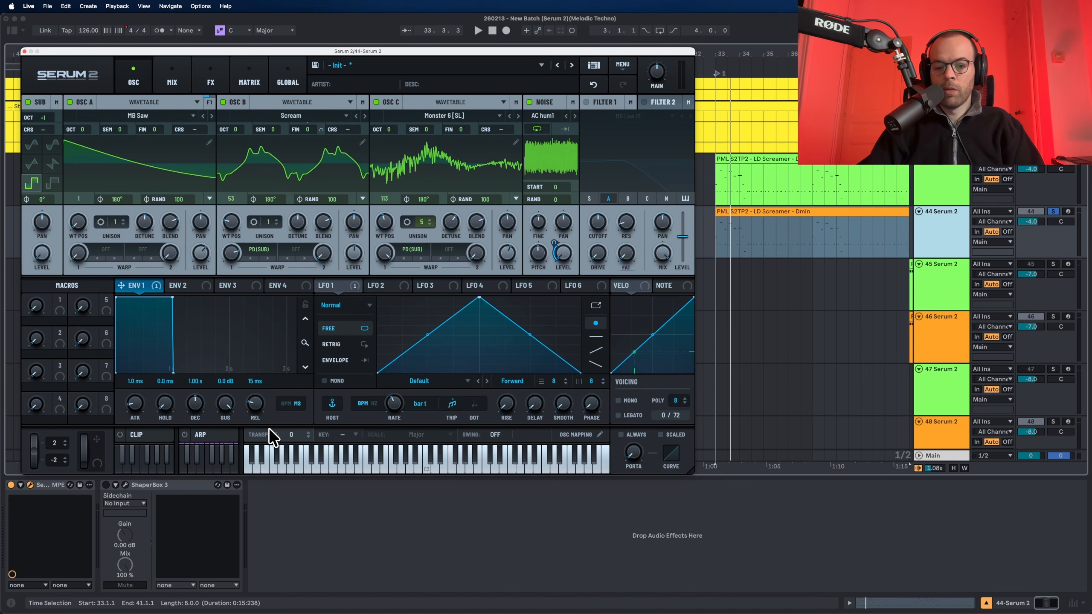
- Shape Envelope 1 with a 15 ms attack, 21 ms hold and -7.7 dB sustain
left_click_drag(225, 408, 221, 449)
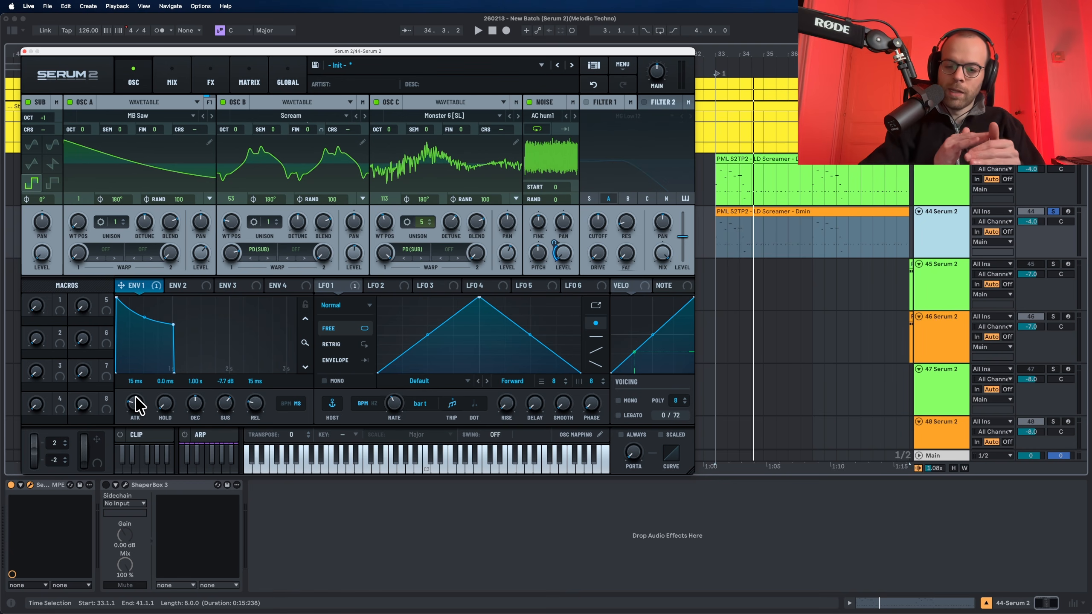
key("space")
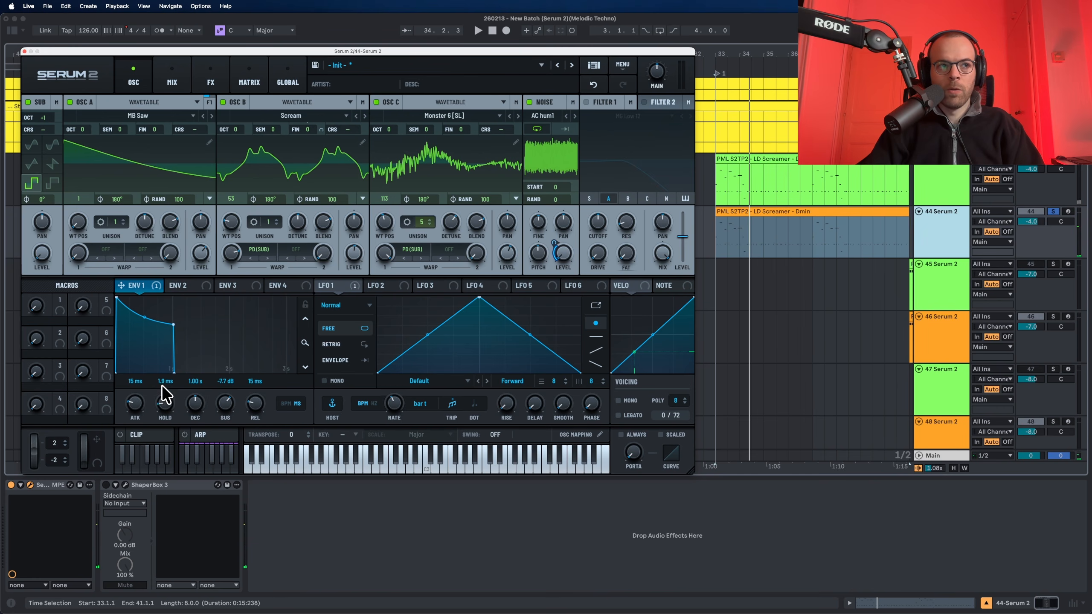
left_click_drag(163, 375, 167, 385)
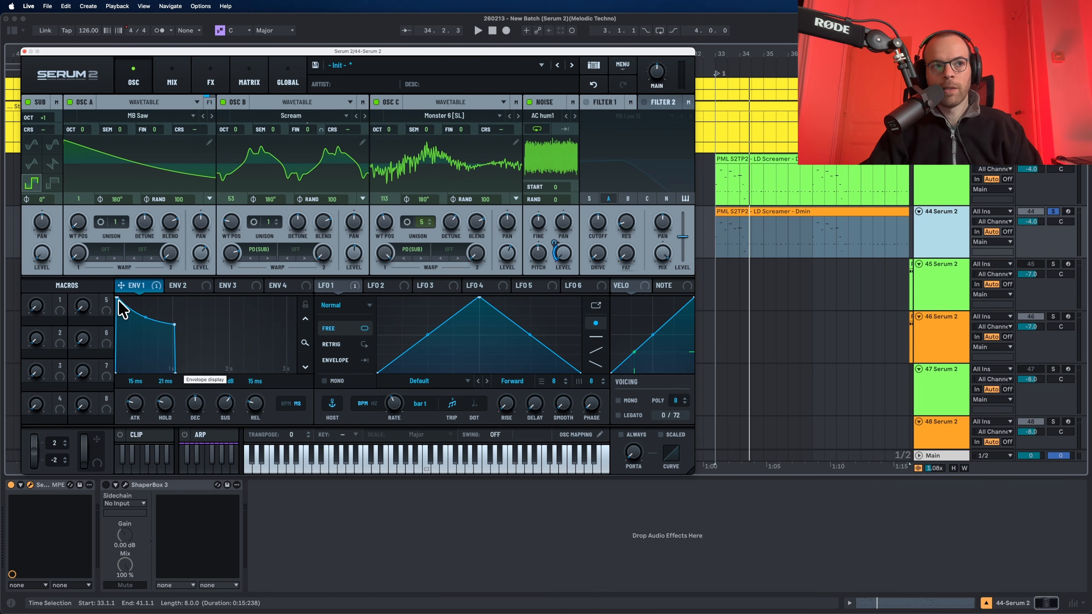
key("space")
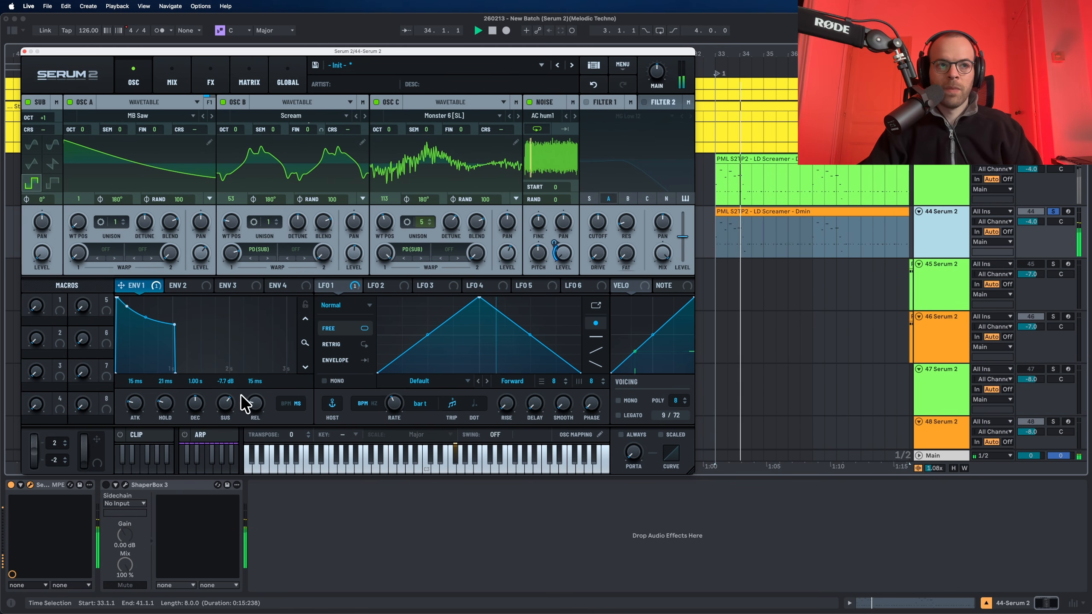
- Set Envelope 1's release to 211 ms while auditioning the note tails
key("space")
left_click_drag(257, 397, 259, 387)
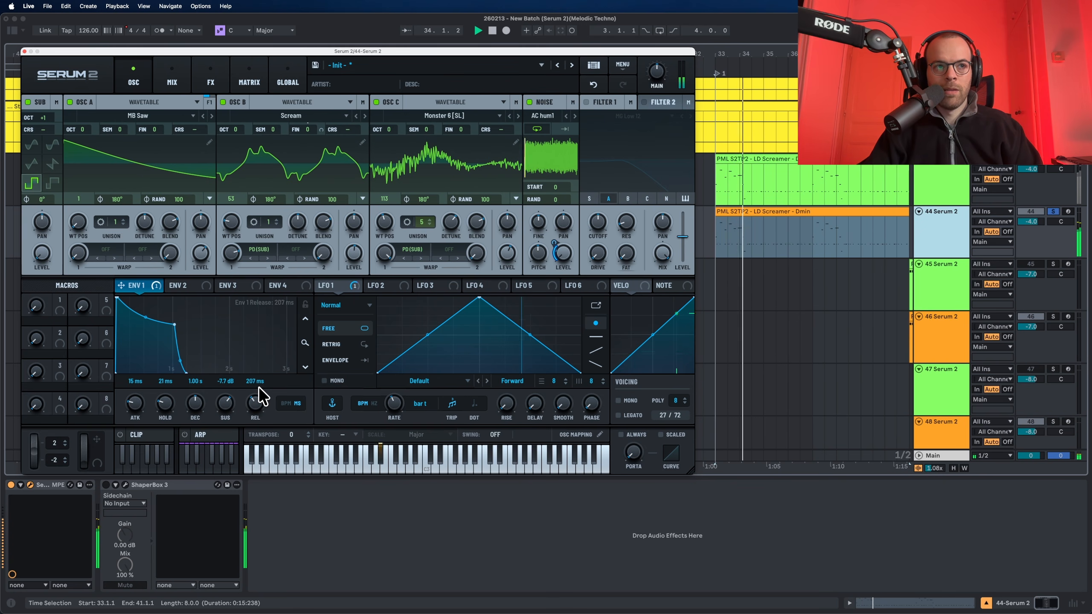
key("space")
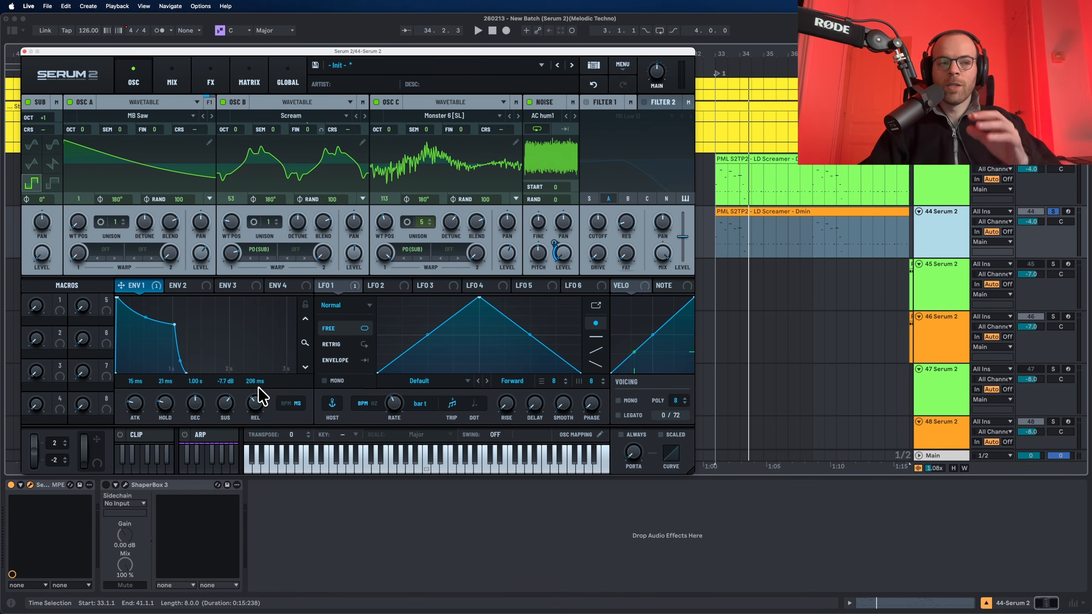
key("space")
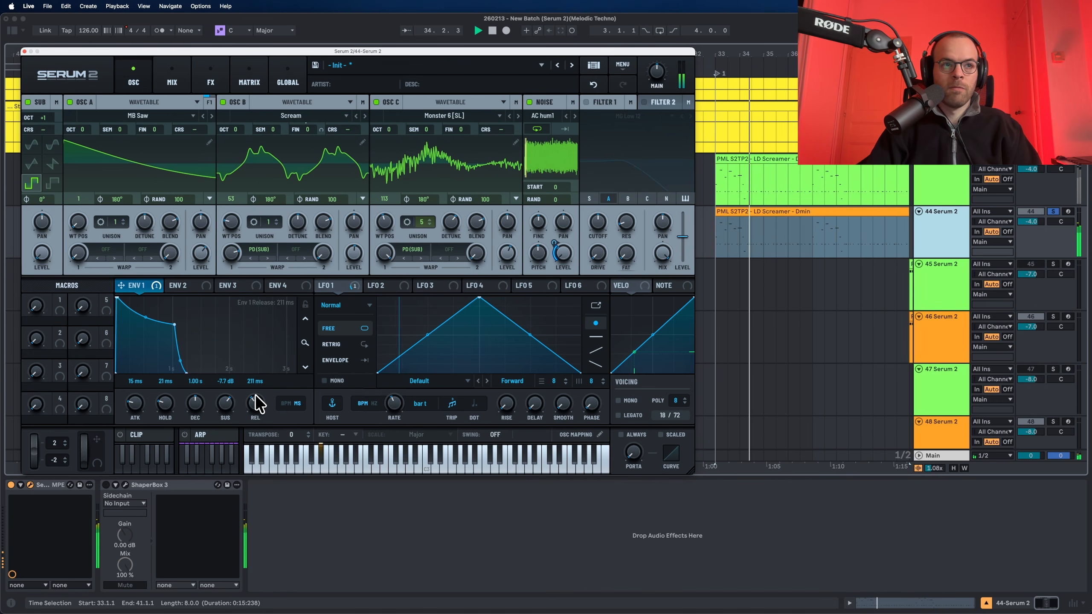
left_click_drag(255, 395, 255, 395)
key("space")
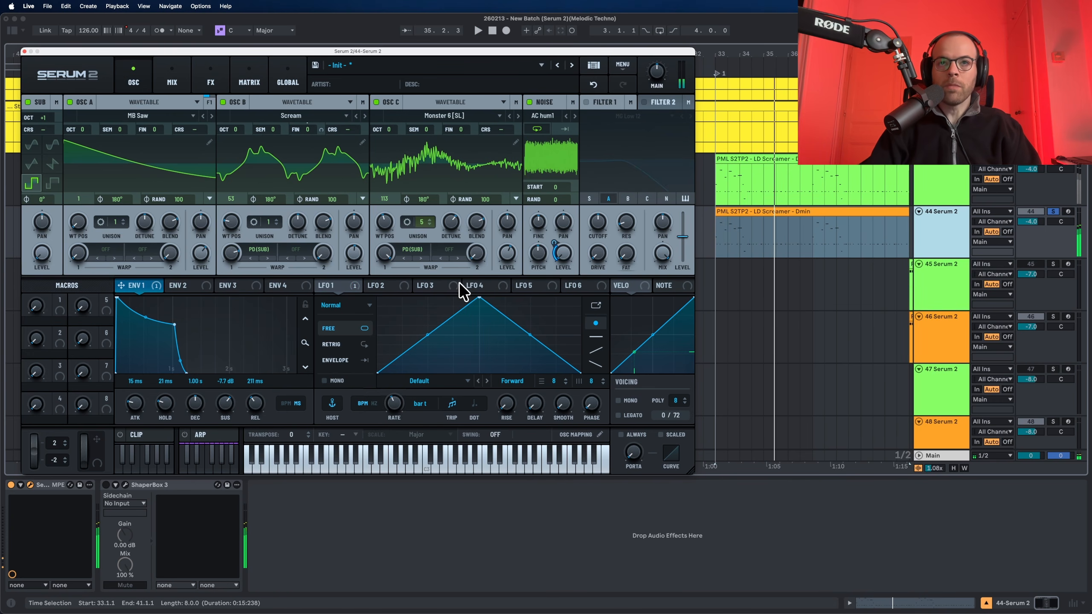
- Enable Filter 1 as MG Low 24, route the sub, all three oscillators and noise through it, and audition the result
left_click(587, 101)
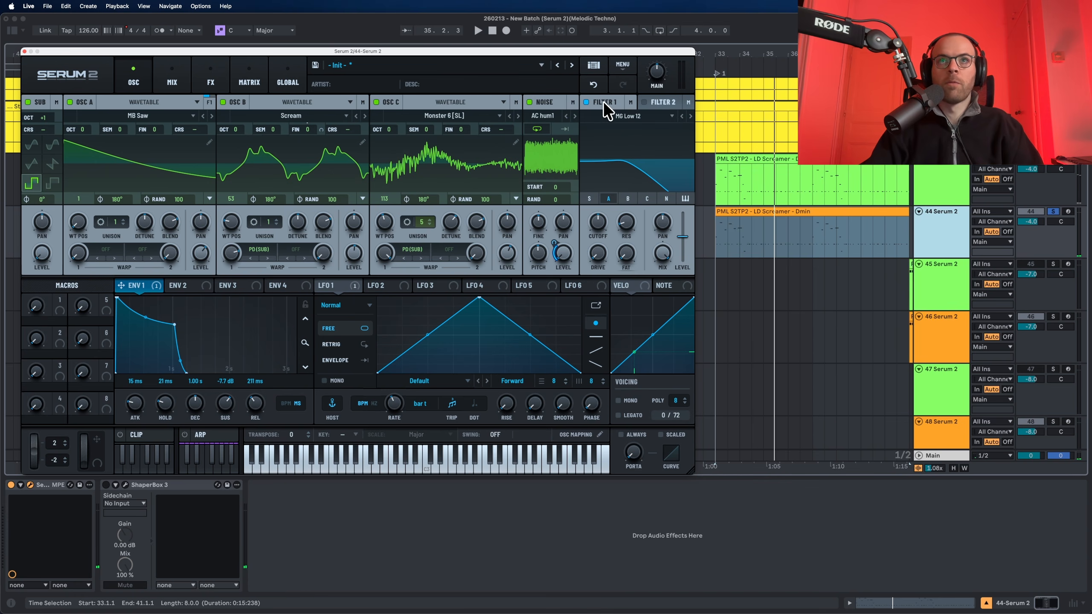
left_click(688, 117)
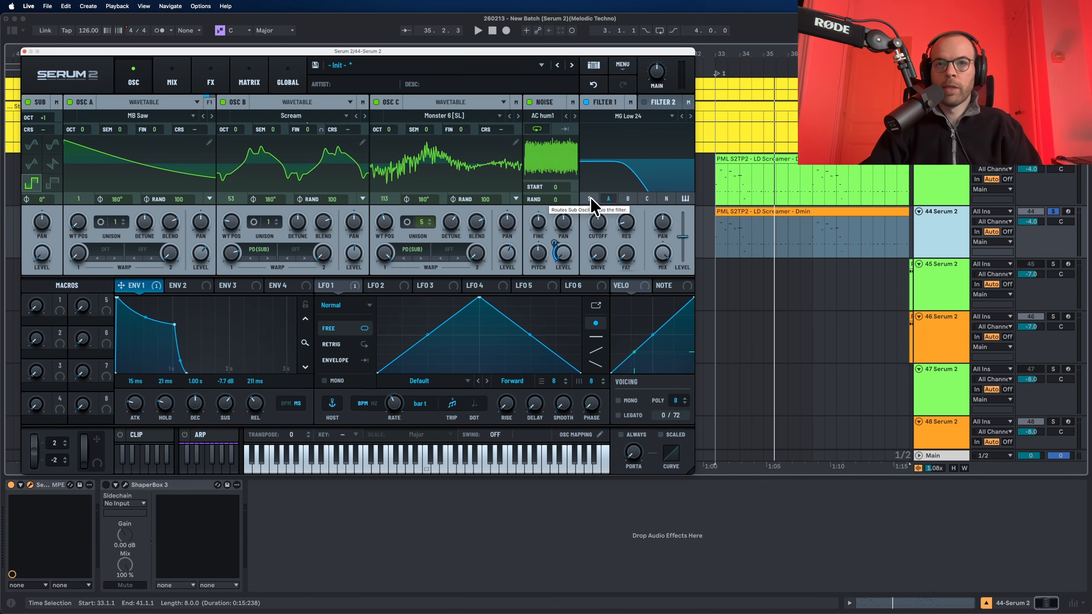
left_click(628, 198)
left_click(647, 198)
left_click(666, 198)
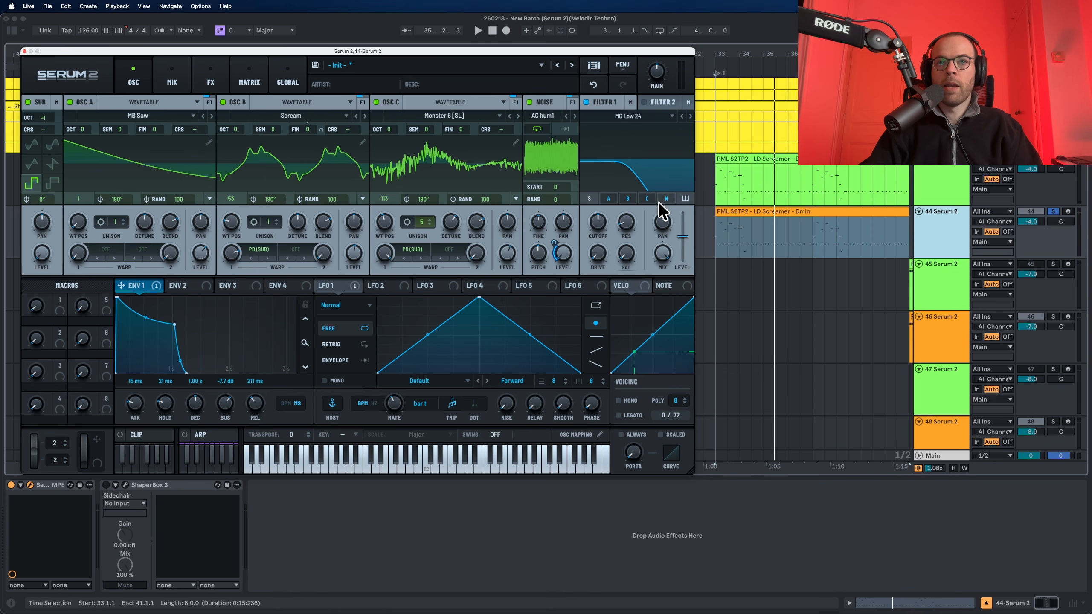
key("space")
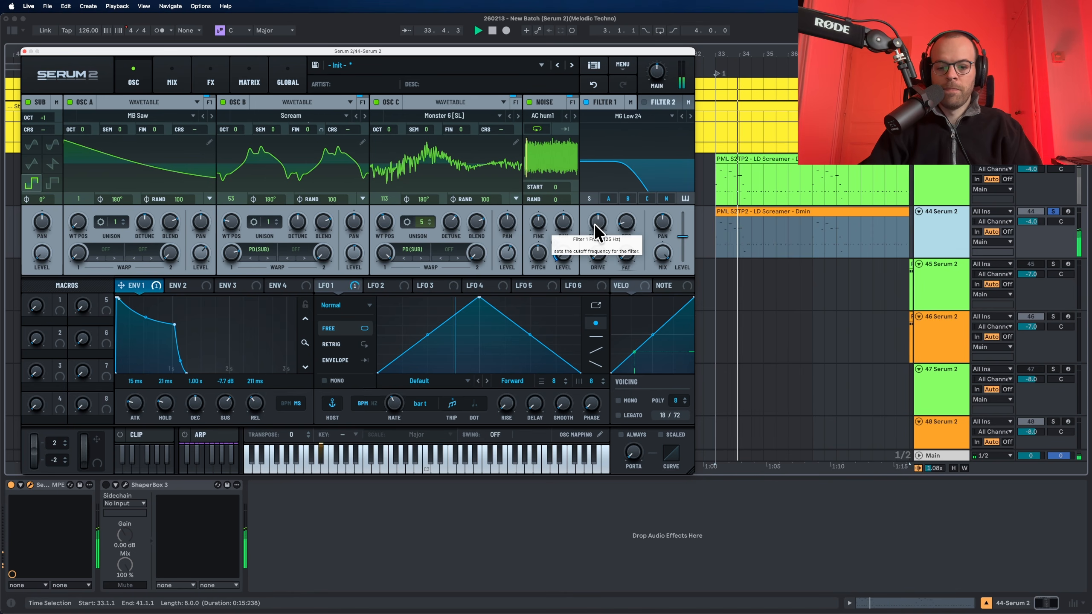
key("space")
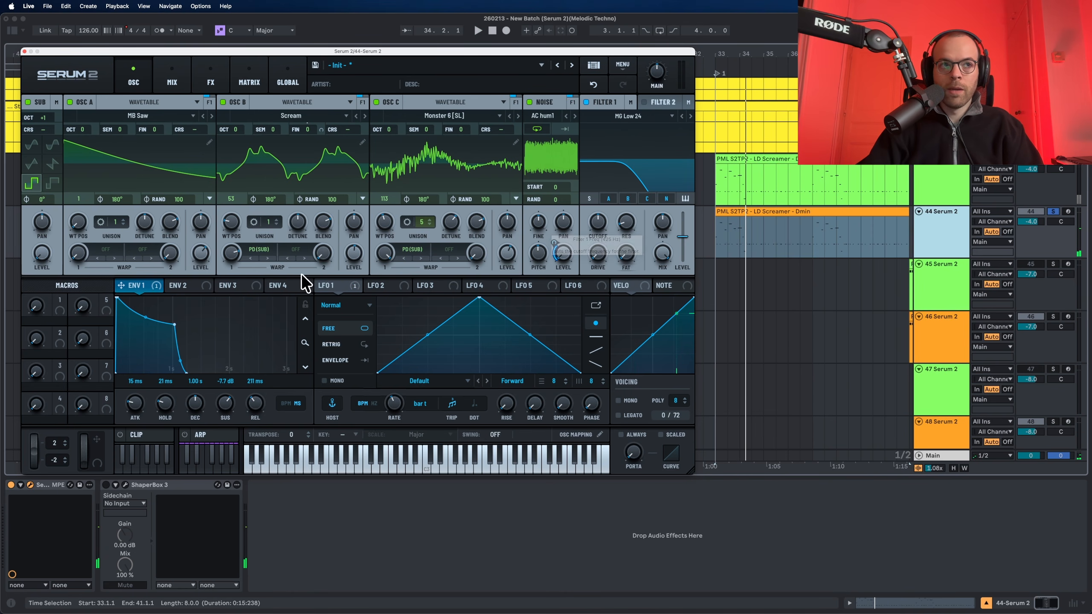
- Assign Envelope 2 to Filter 1's cutoff and adjust the modulation amount during playback
left_click(197, 283)
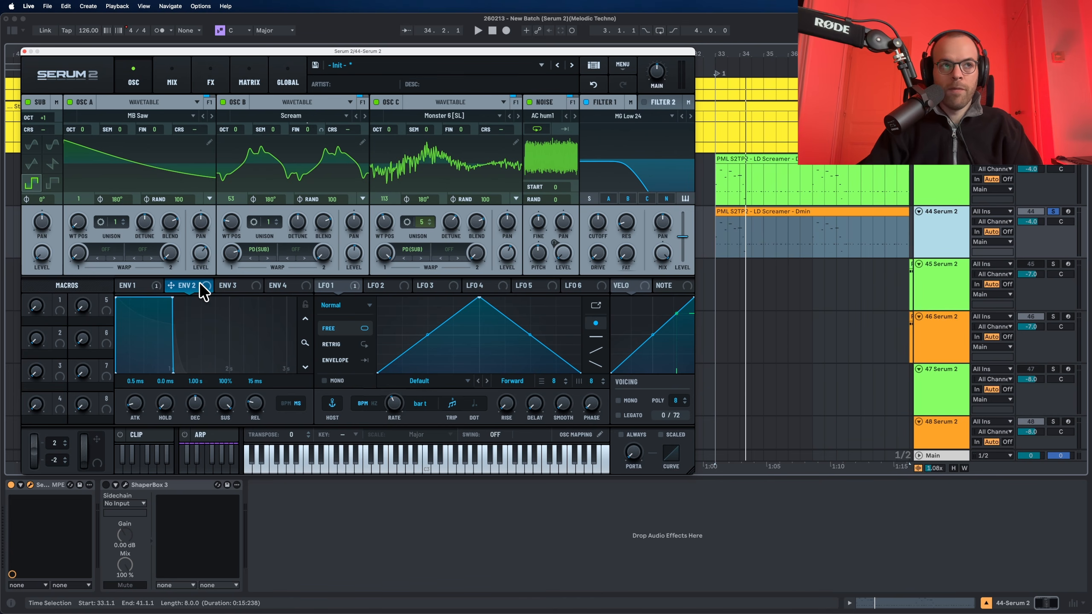
left_click_drag(205, 286, 467, 253)
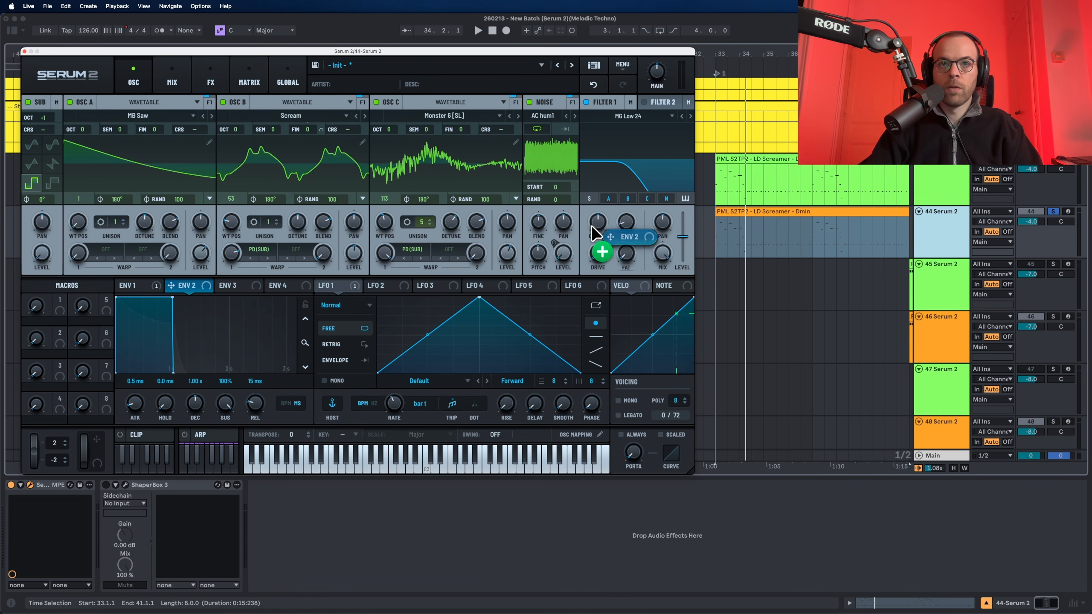
left_click_drag(591, 225, 598, 221)
key("space")
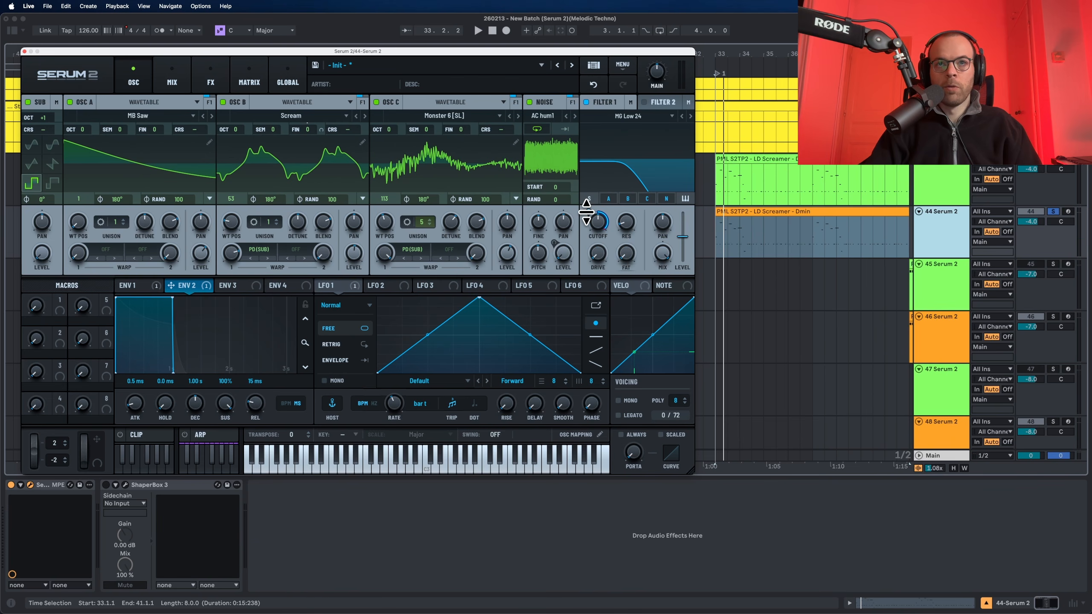
left_click_drag(587, 211, 583, 254)
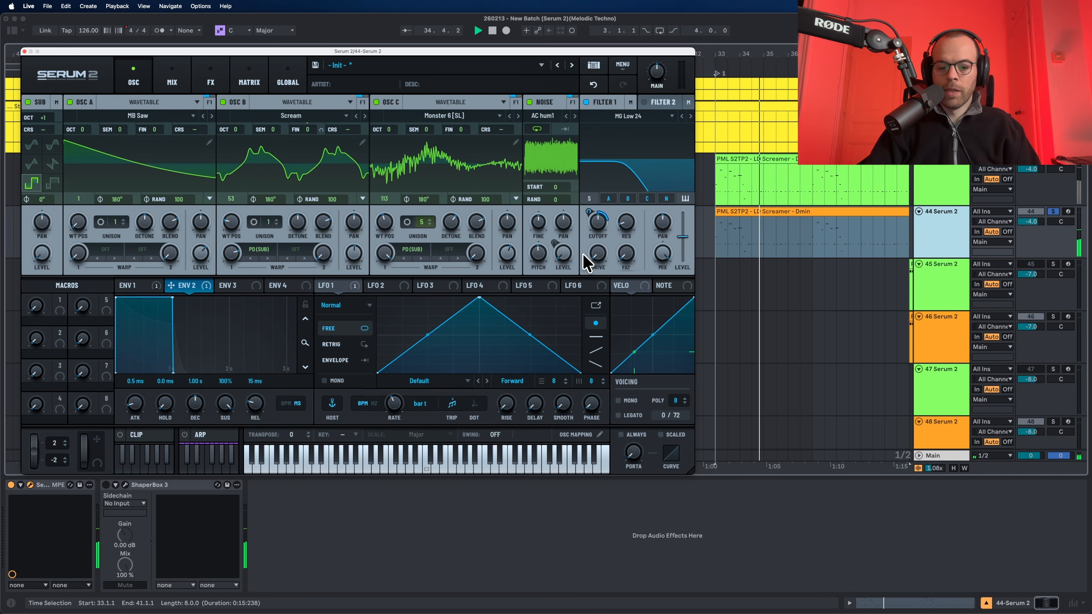
key("space")
- Assign velocity as a modulation source for Filter 1's cutoff, adjust its amount and audition the response
left_click_drag(627, 286, 586, 212)
left_click(586, 211, "alt+shift")
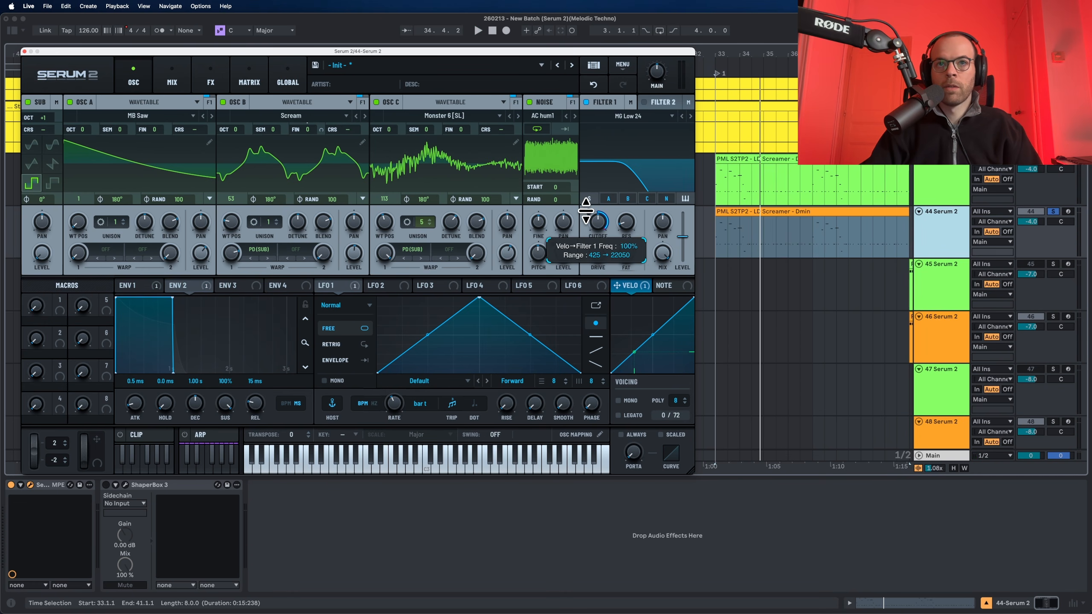
key("space")
left_click_drag(586, 223, 581, 237)
key("space")
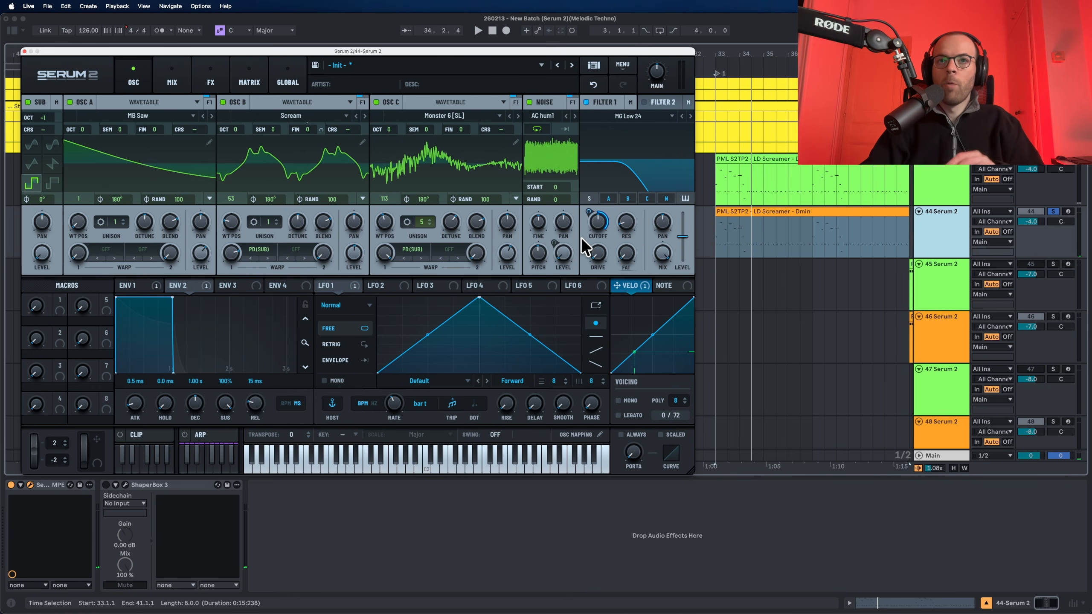
key("space")
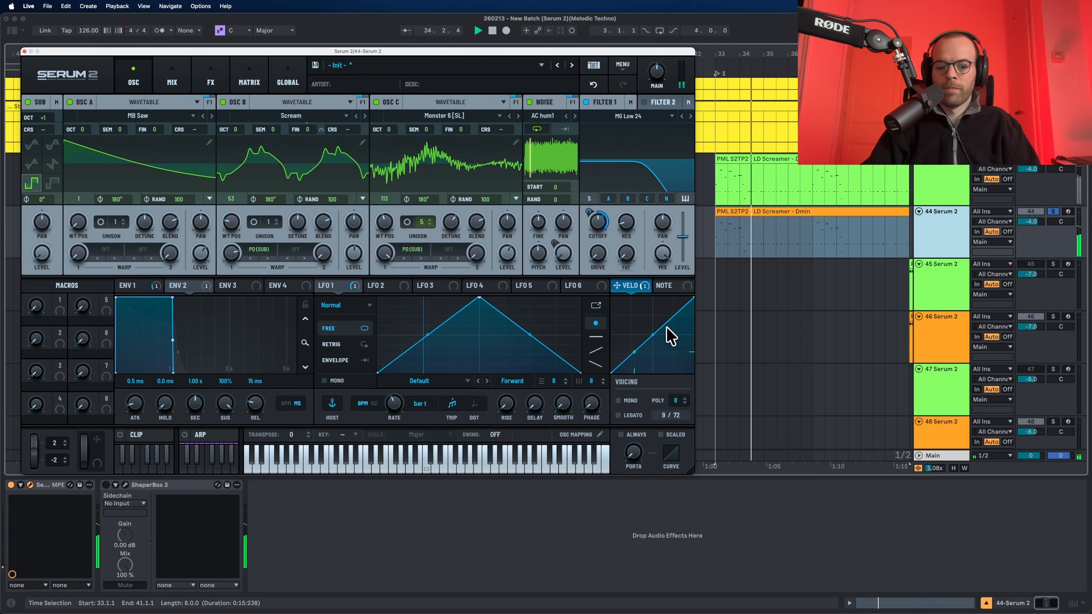
key("space")
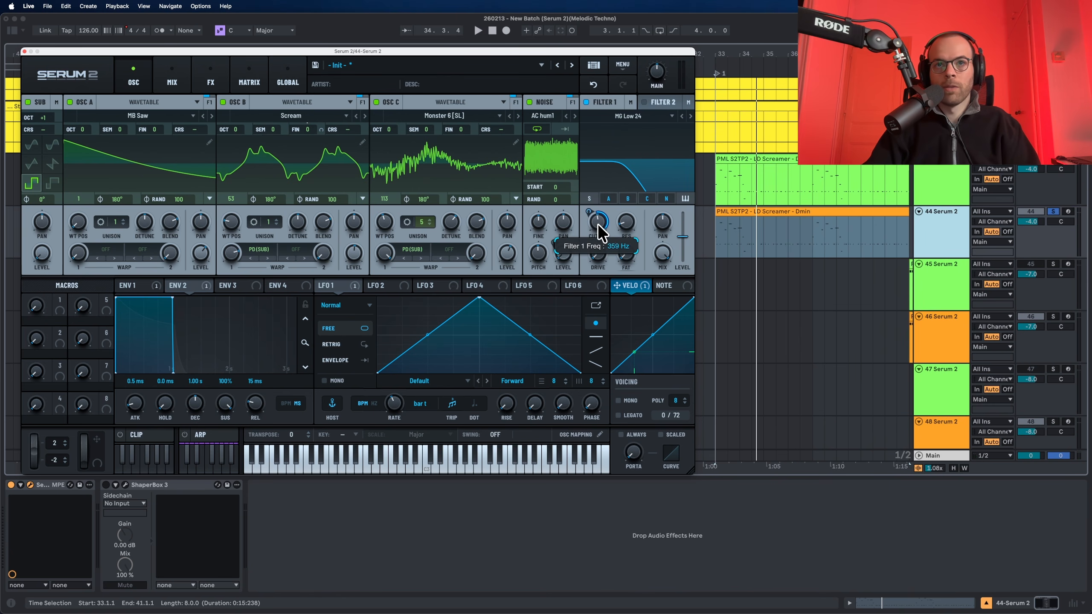
- Set Filter 1's resonance to about 6% and its drive to about 18%, auditioning the filter during playback
key("space")
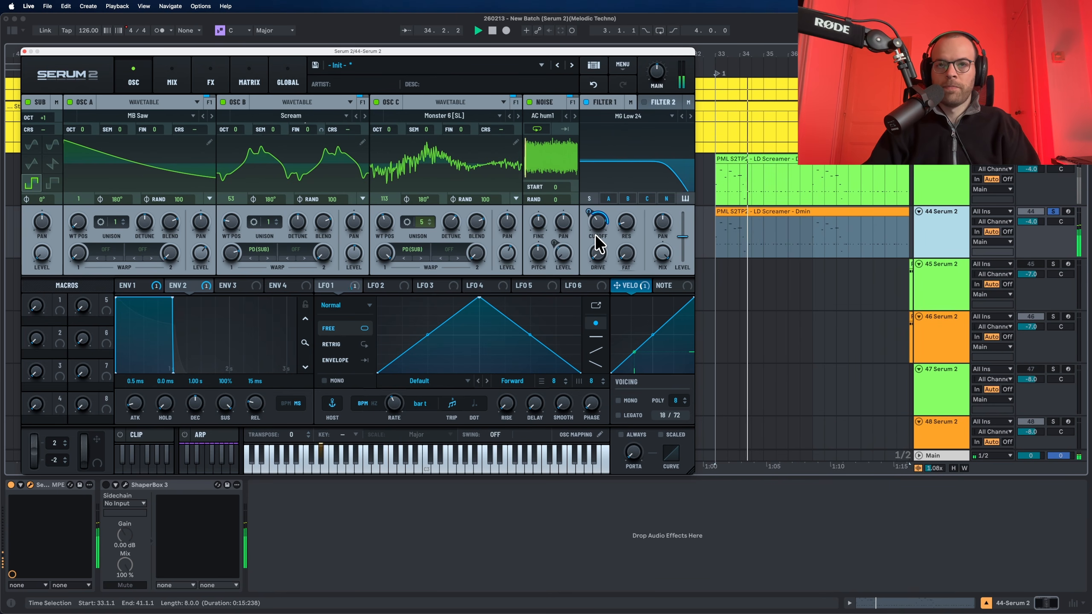
key("space")
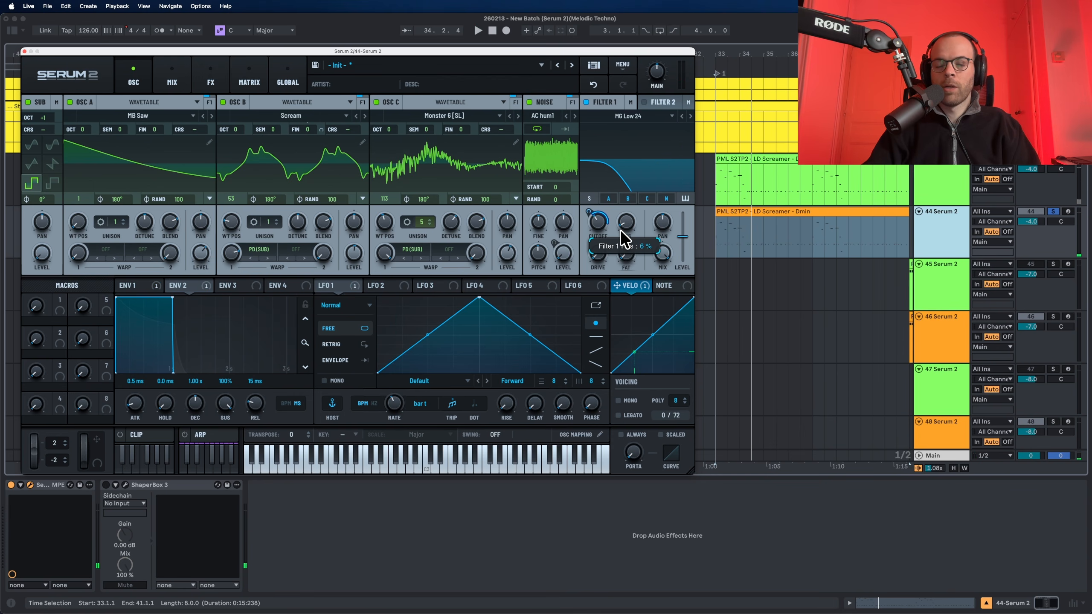
key("space")
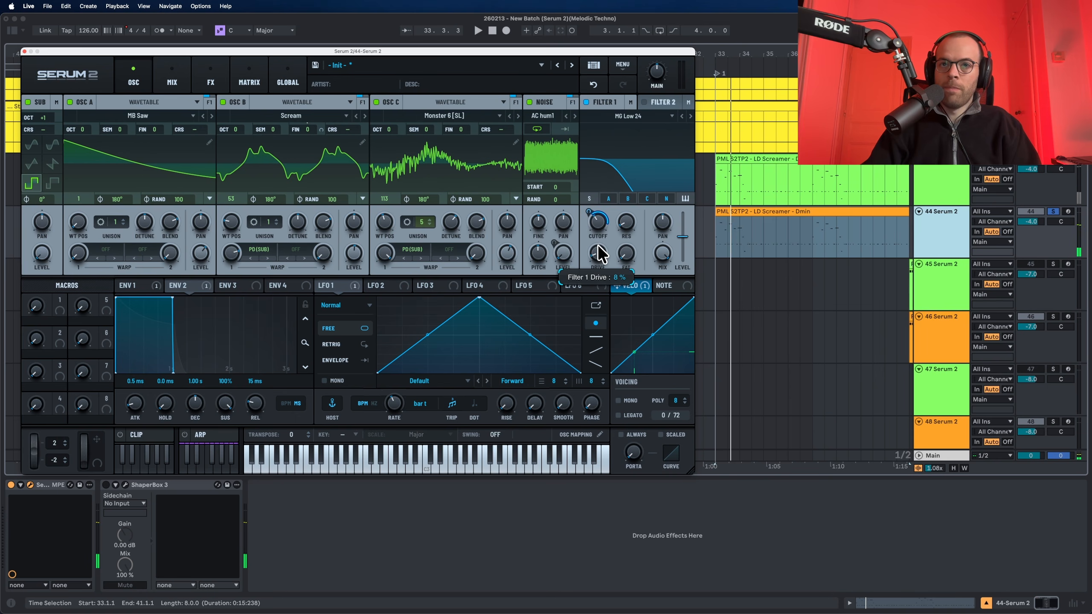
left_click_drag(597, 244, 597, 234)
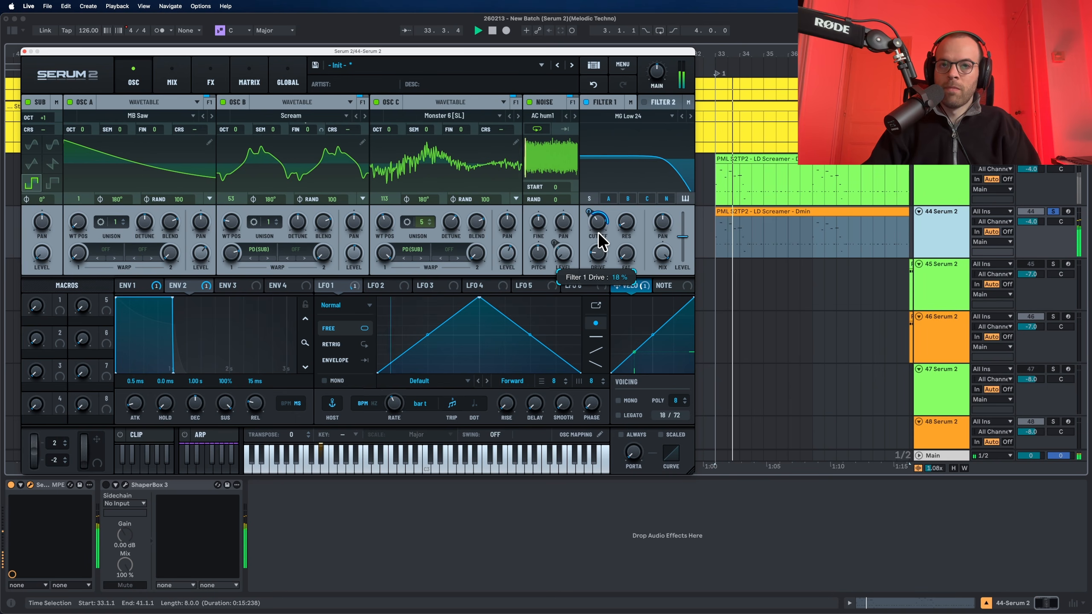
key("space")
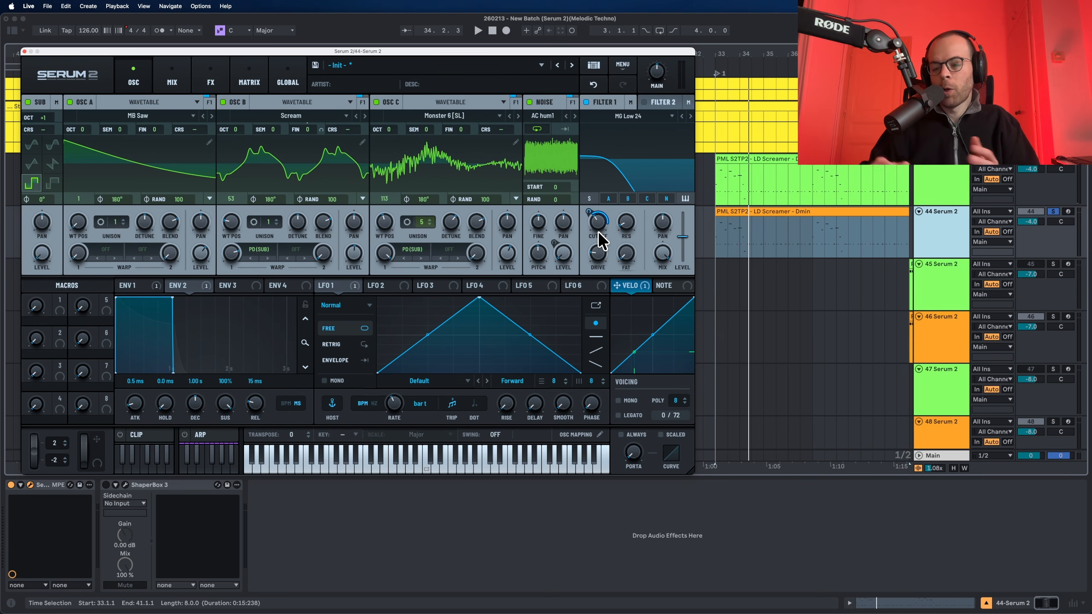
- Raise Filter 1's Fat amount during playback and audition the fuller tone
key("space")
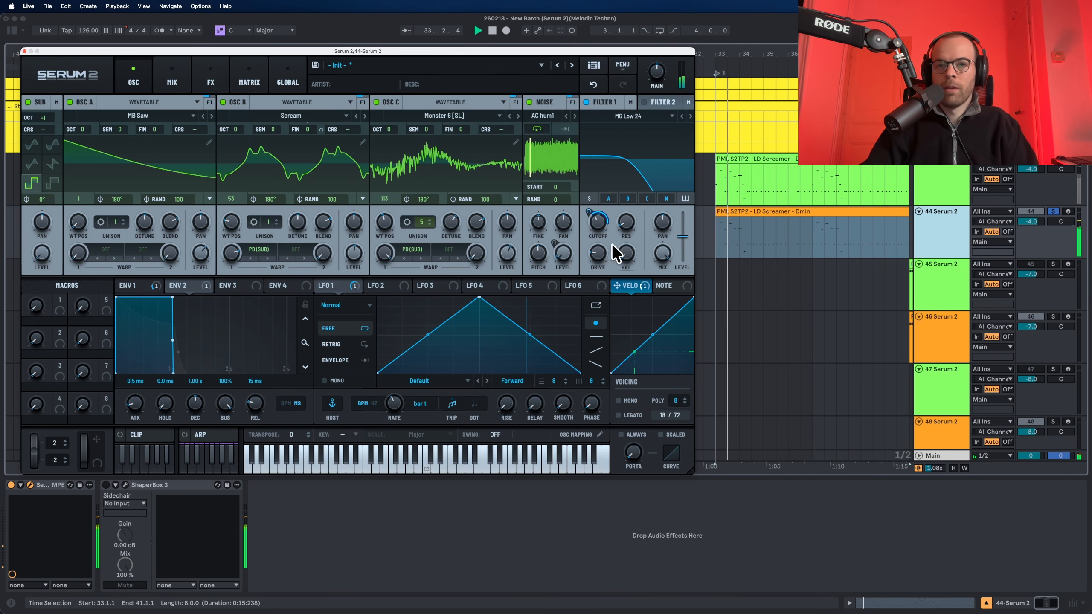
left_click_drag(624, 255, 629, 198)
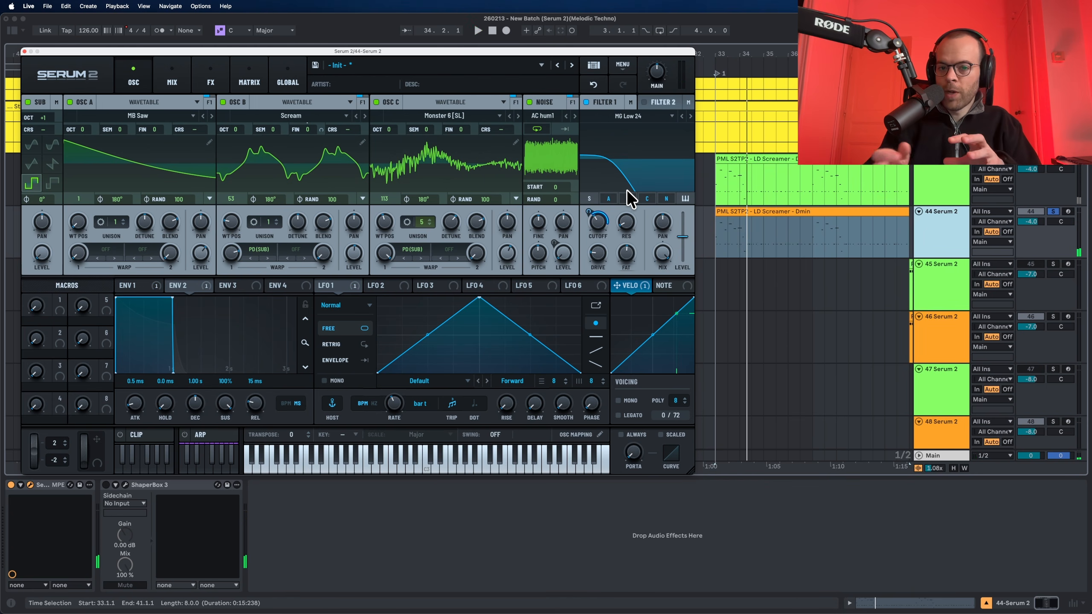
key("space")
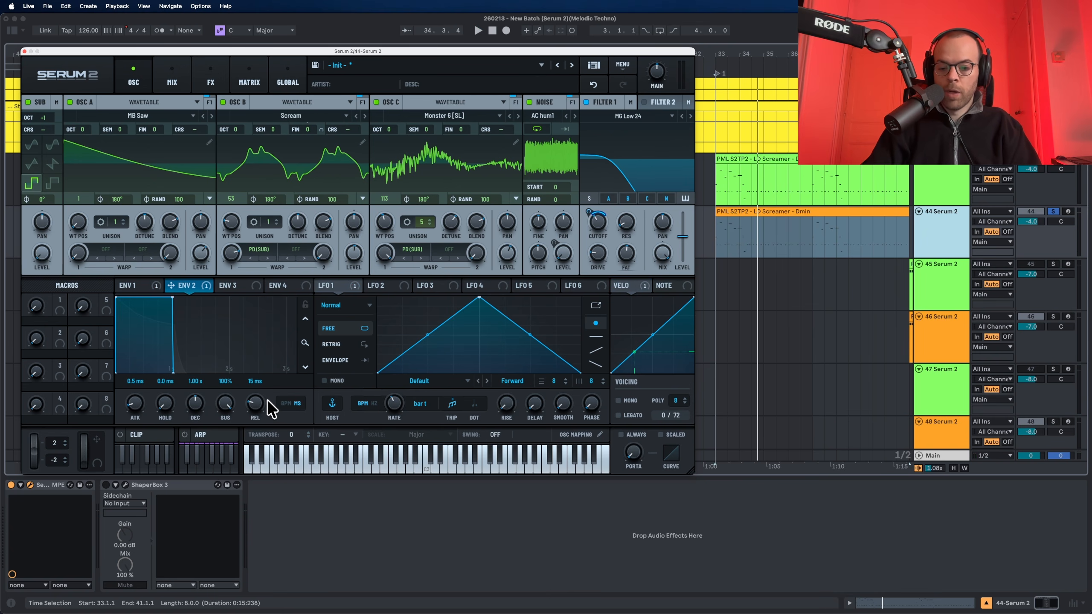
- Set Envelope 2's sustain to 17% and its release to 272 ms while auditioning the filter movement
left_click_drag(222, 403, 221, 478)
key("space")
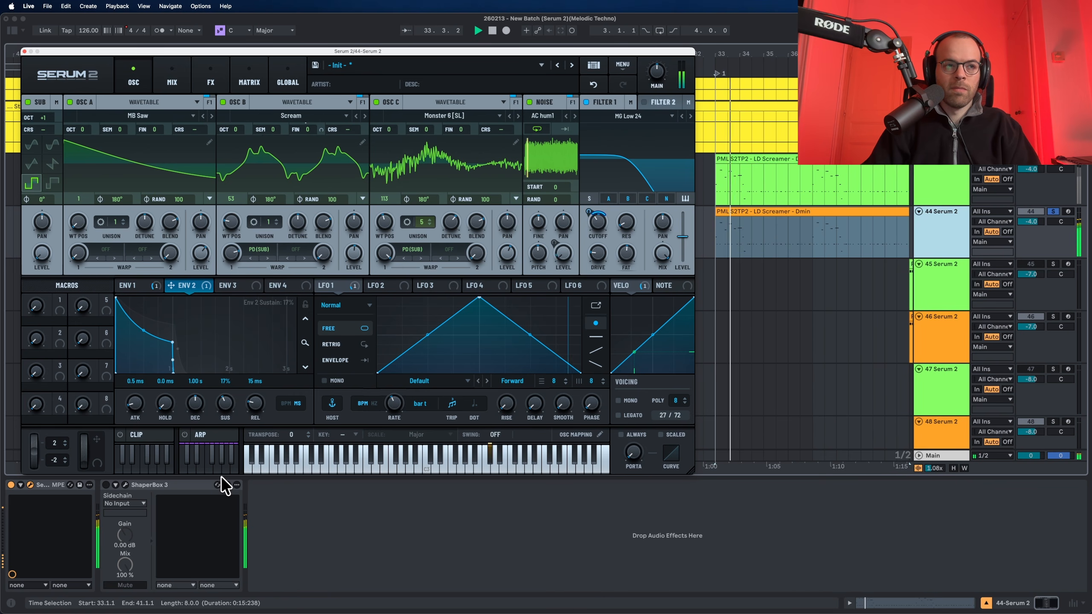
key("space")
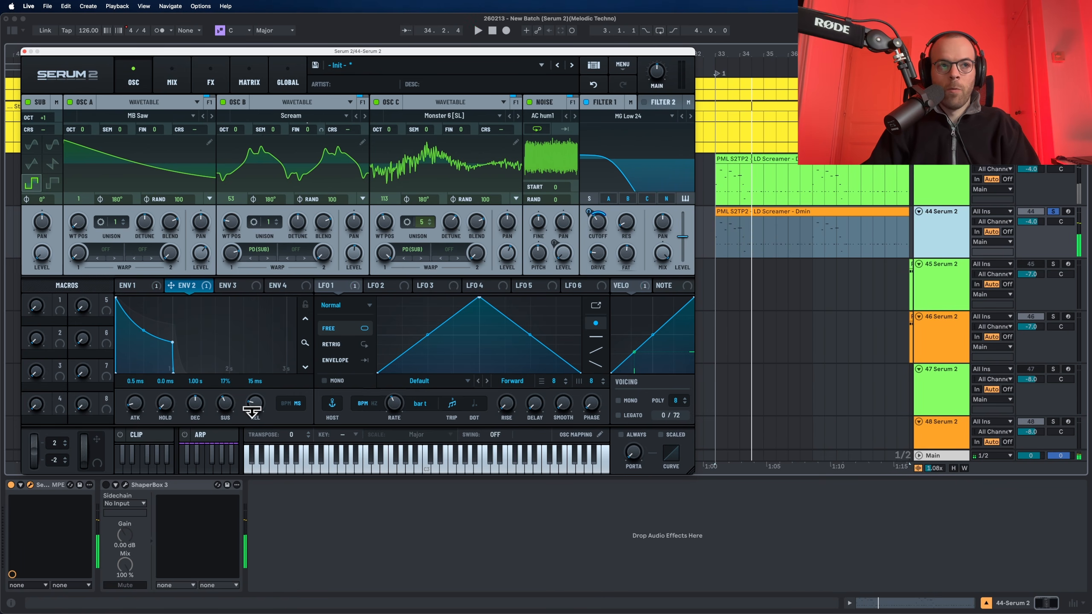
left_click_drag(255, 402, 255, 393)
key("space")
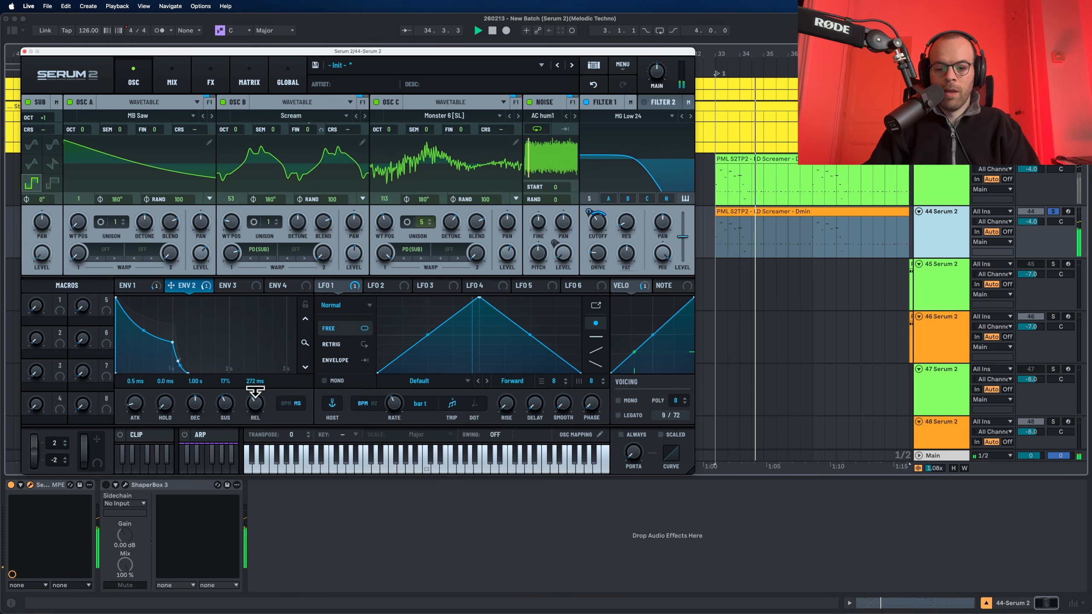
key("space")
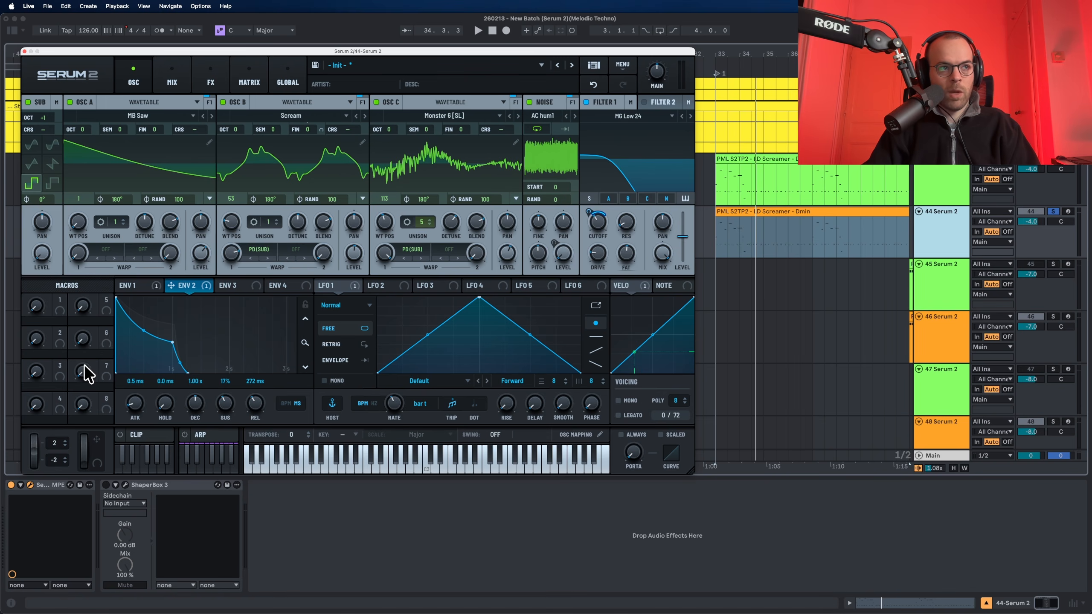
- Lengthen Envelope 2's decay to 1.76 s and audition the filter sweep
key("space")
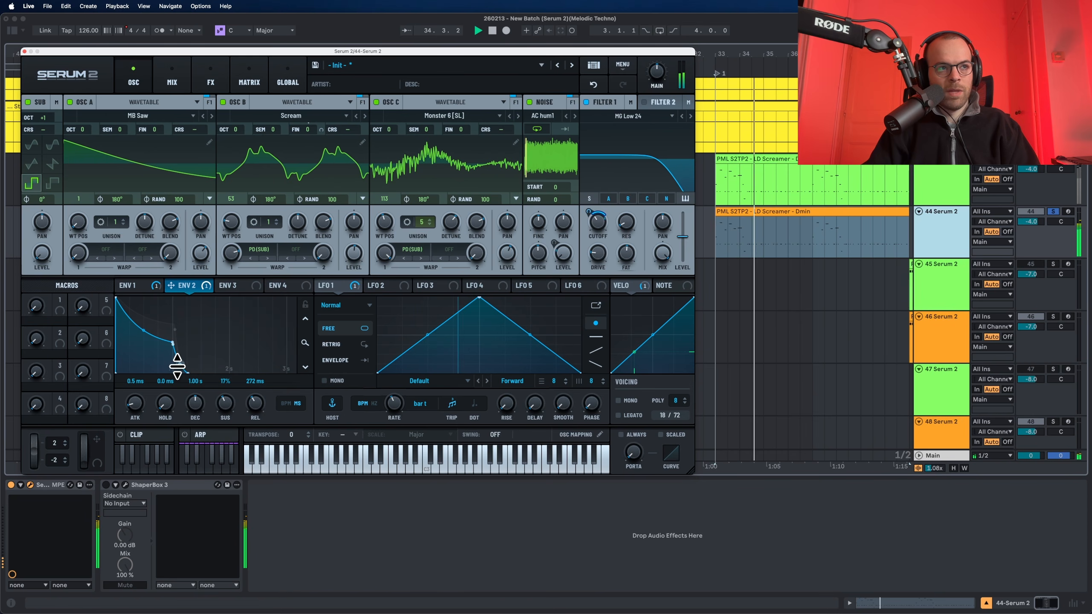
key("space")
left_click_drag(178, 366, 182, 349)
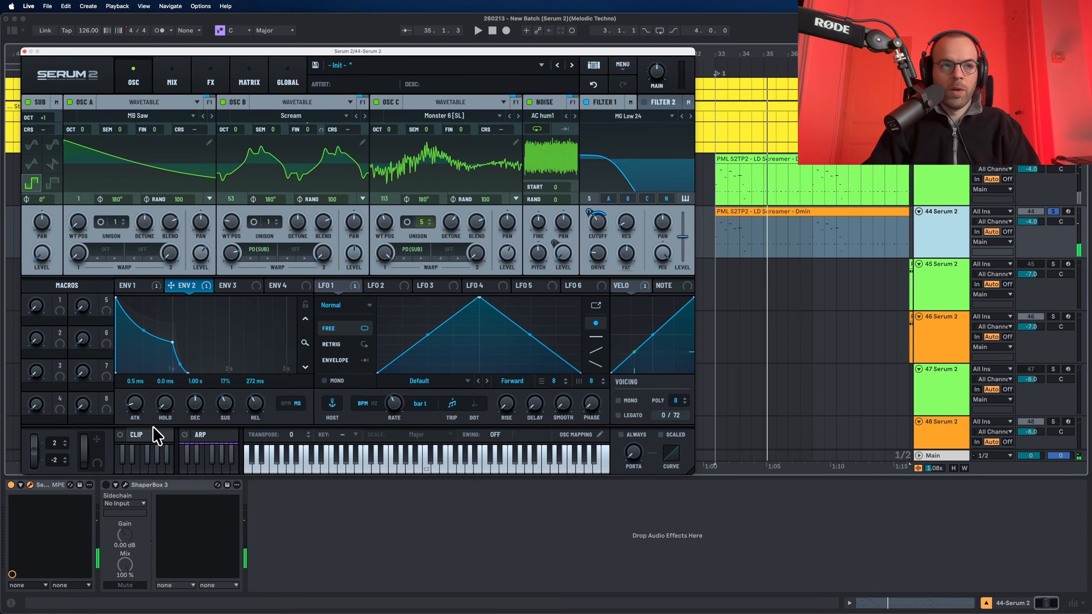
left_click_drag(189, 409, 189, 404)
key("space")
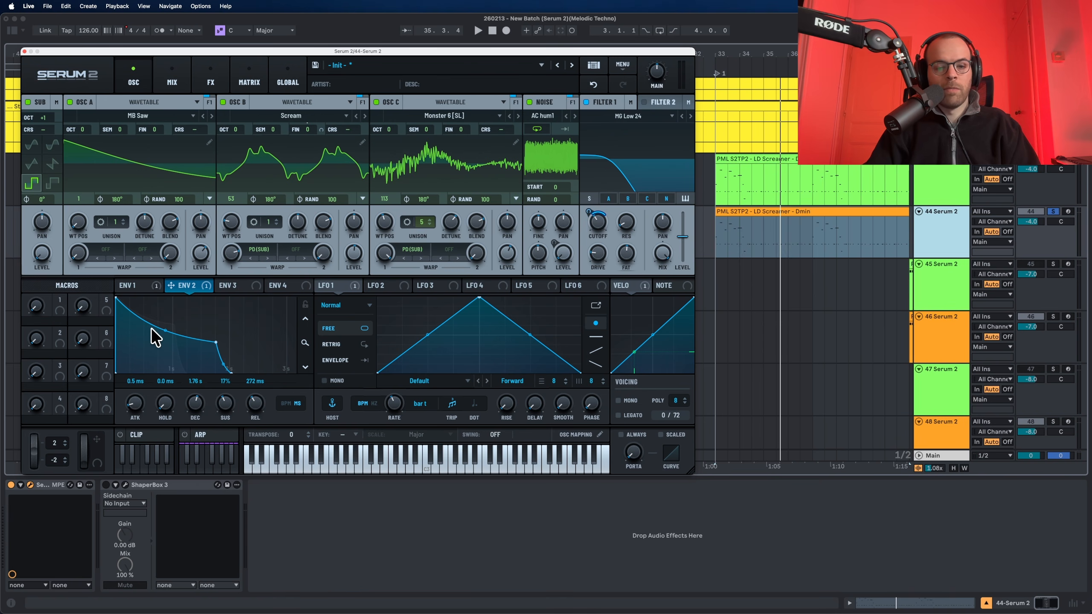
key("space")
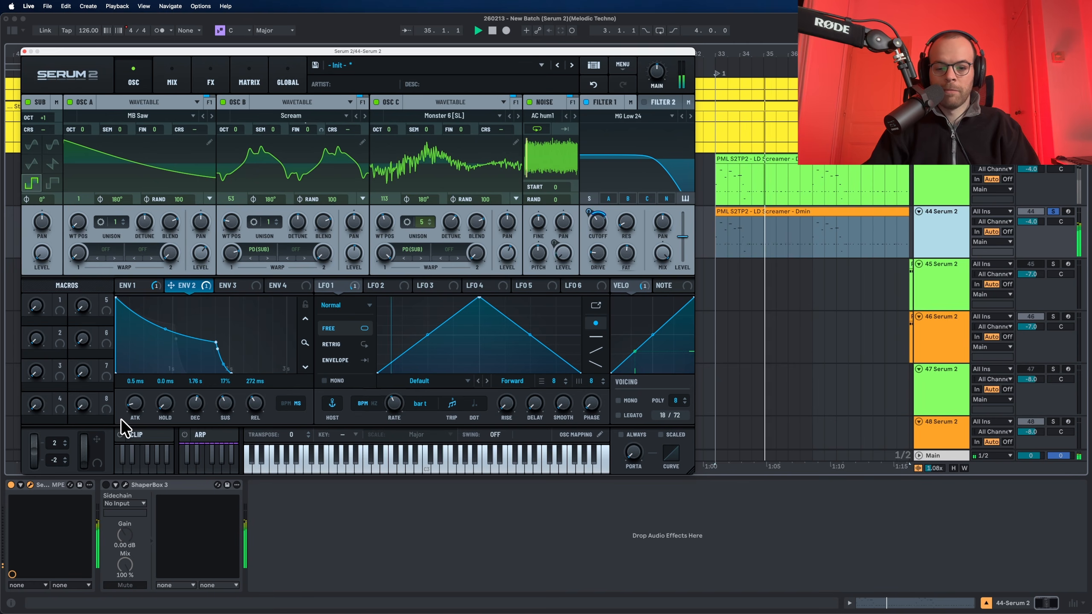
key("space")
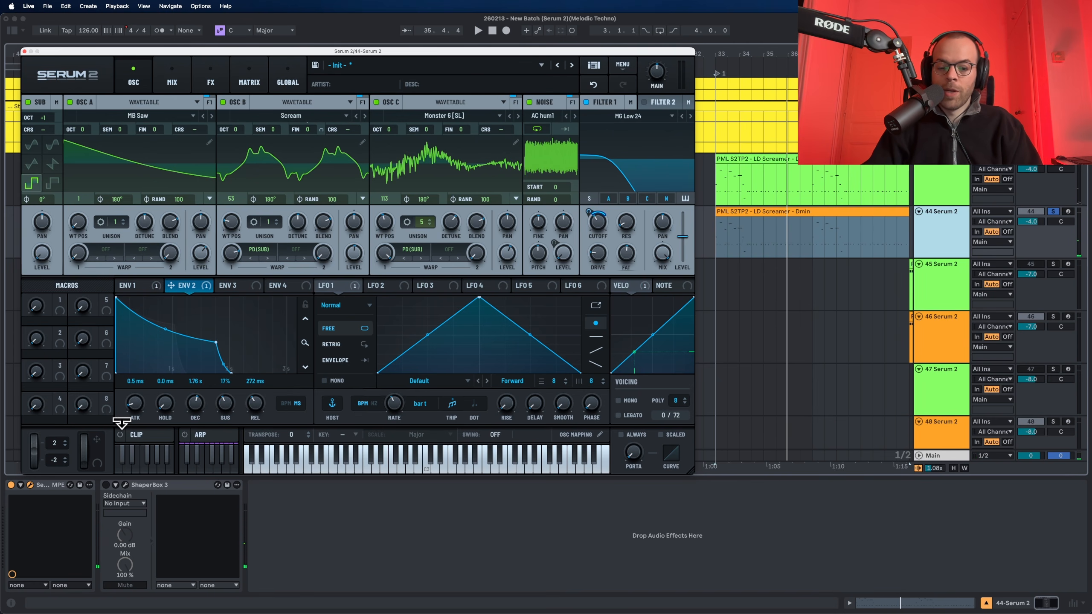
- Audition the dry patch and add a Hyper/Dimension effect to the main effects chain
left_click(213, 86)
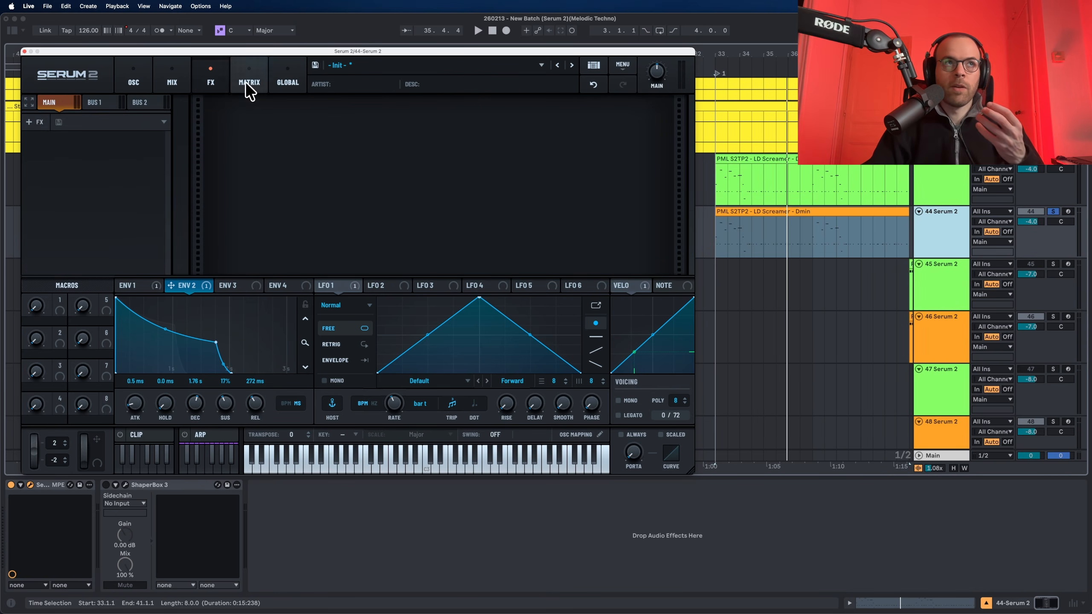
left_click(146, 77)
key("space")
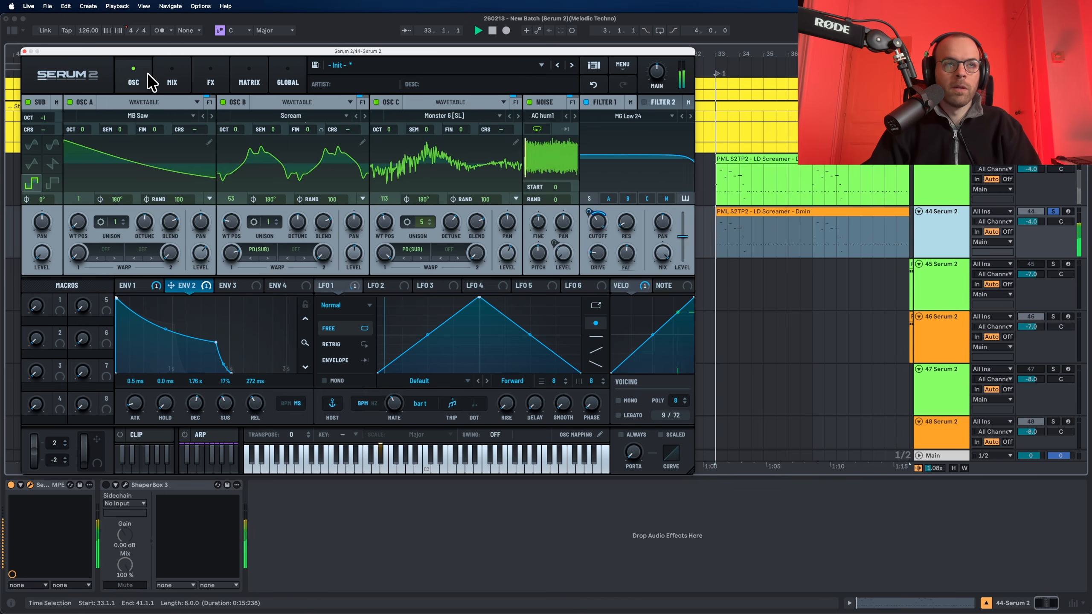
left_click(208, 75)
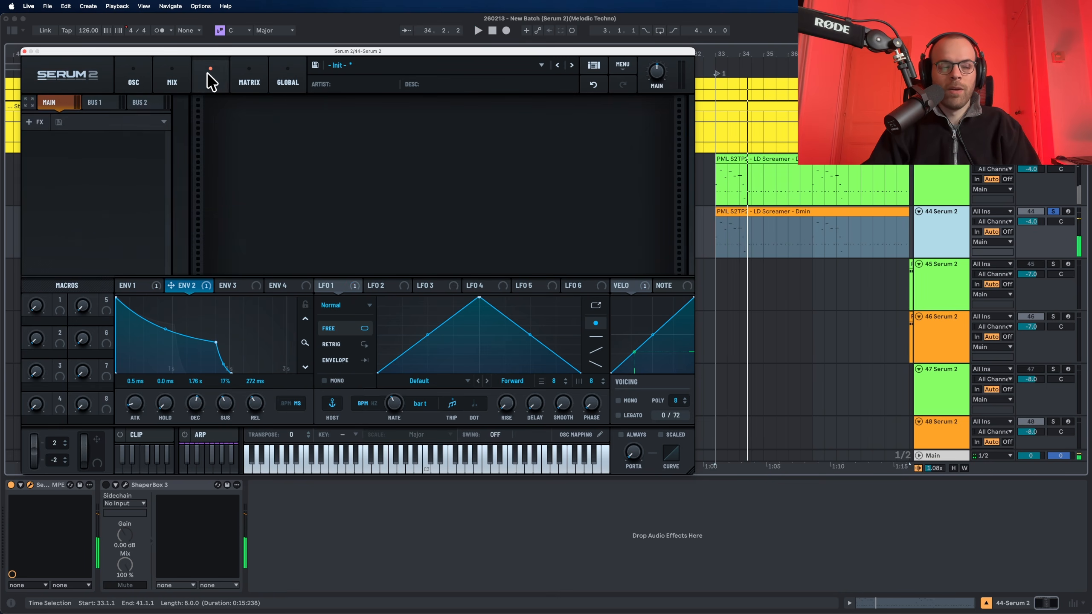
left_click(34, 122)
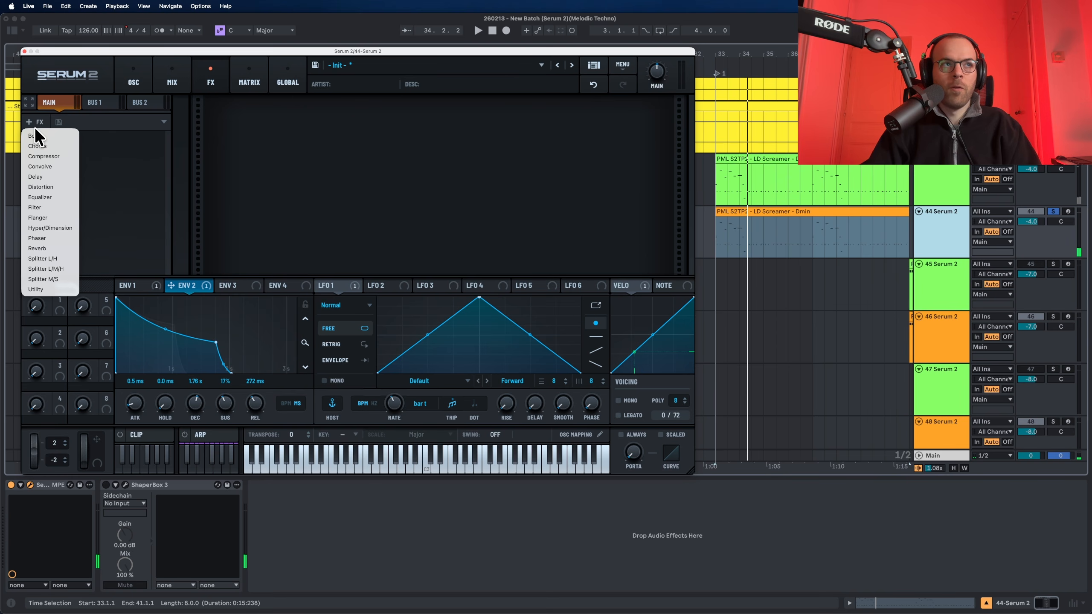
left_click(48, 225)
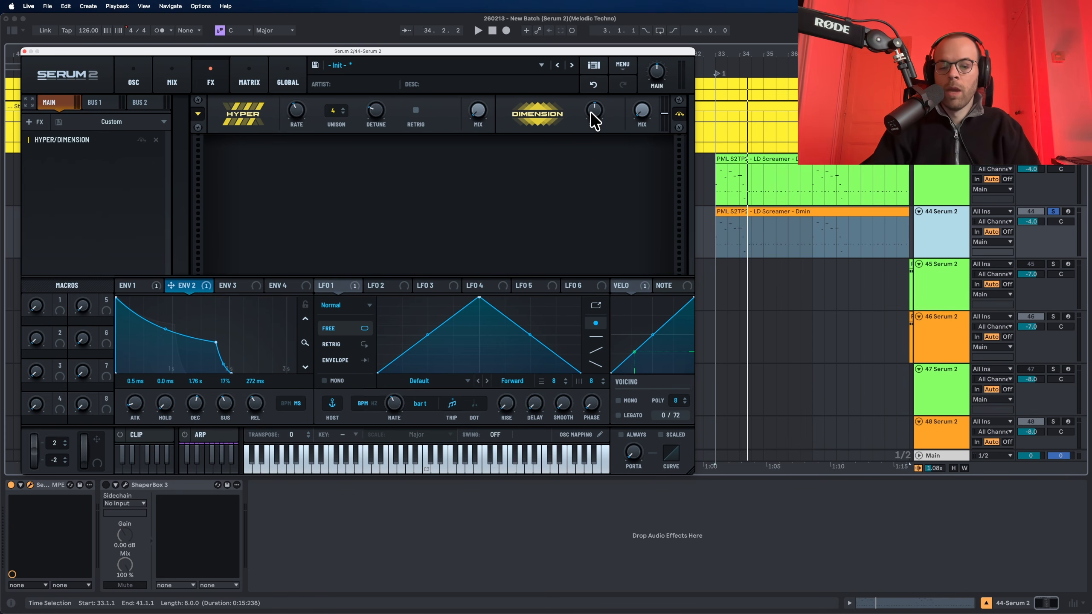
- Set the Dimension mix to about 7% during playback and audition the width
key("space")
mouse_move(636, 110)
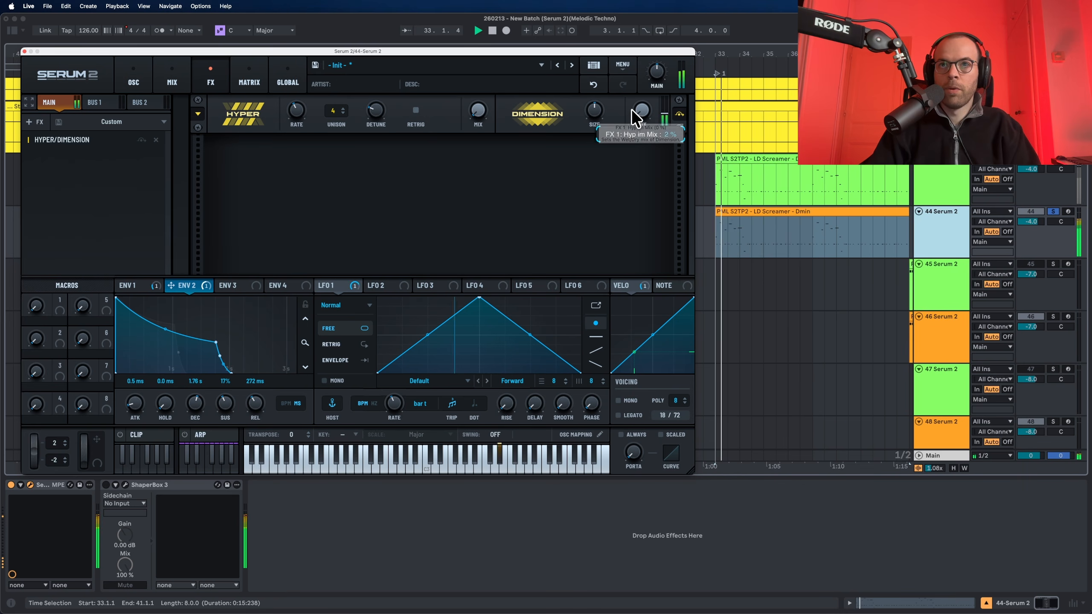
mouse_move(635, 111)
left_mouse_down()
mouse_move(637, 63)
mouse_move(630, 100)
left_mouse_up()
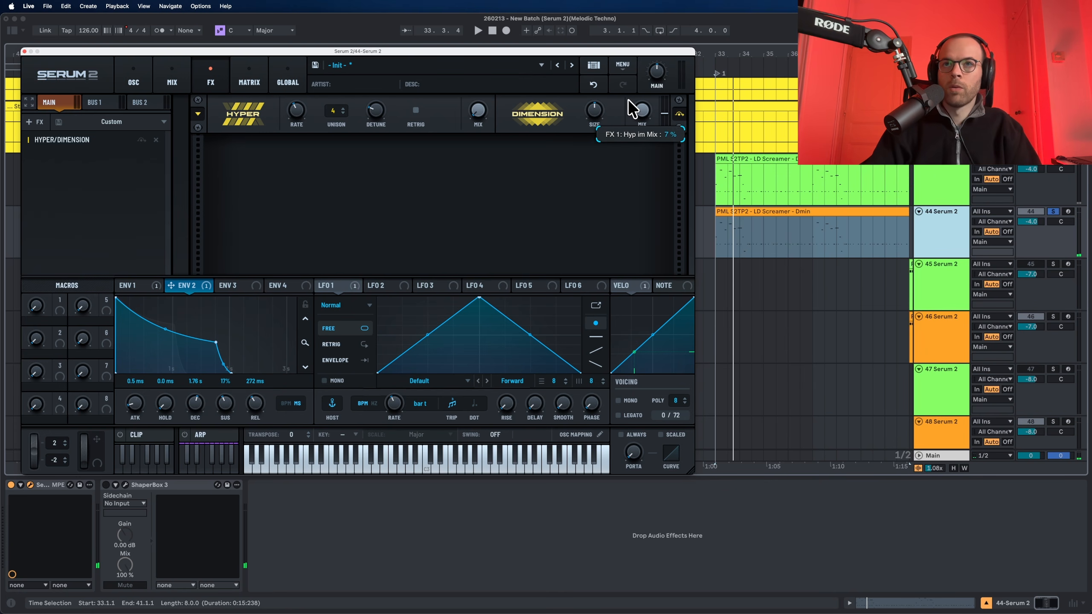
key("space")
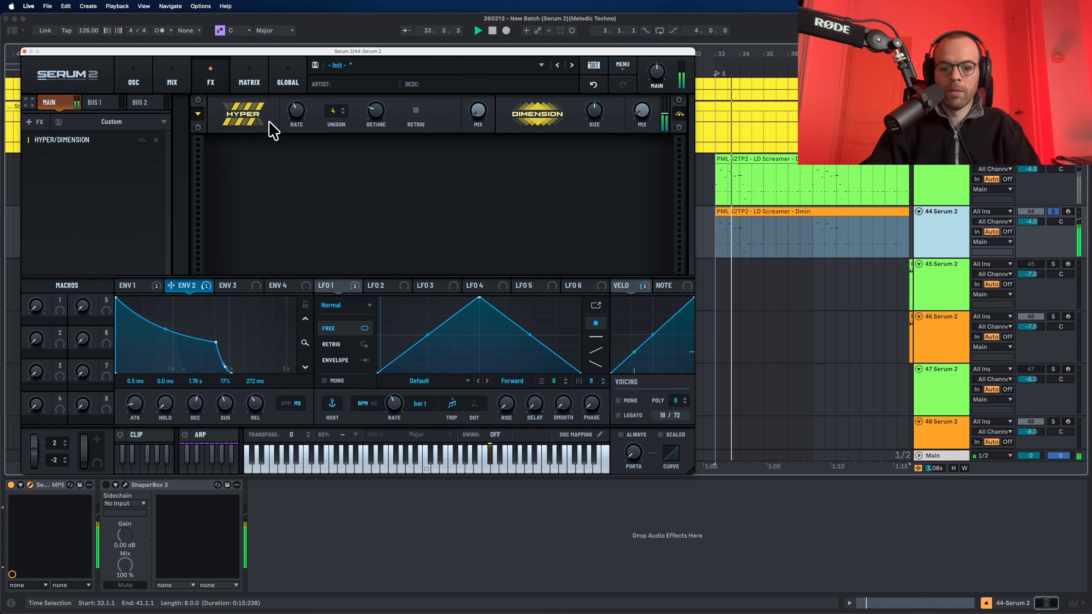
- Add a Convolve effect after Hyper/Dimension and load the factory medium impulse L90 Plate - Gold Plate
left_click(38, 122)
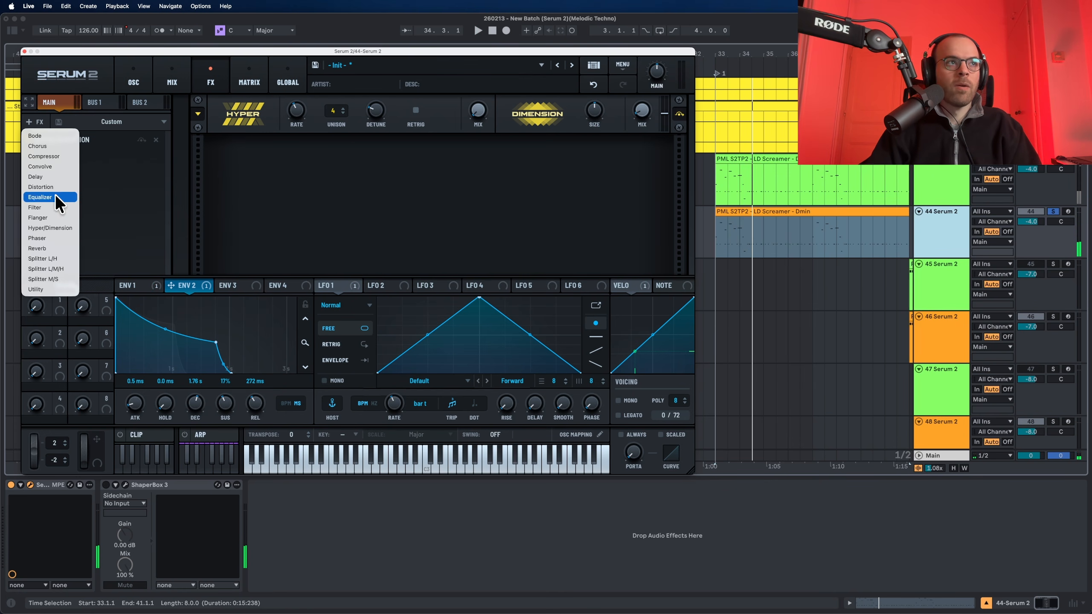
left_click(52, 164)
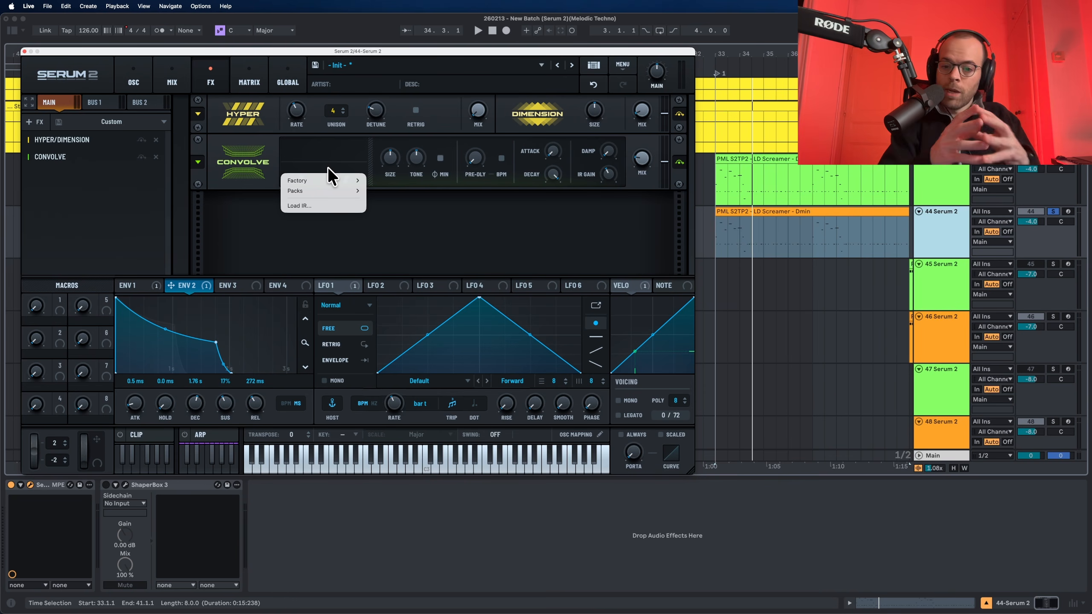
mouse_move(320, 181)
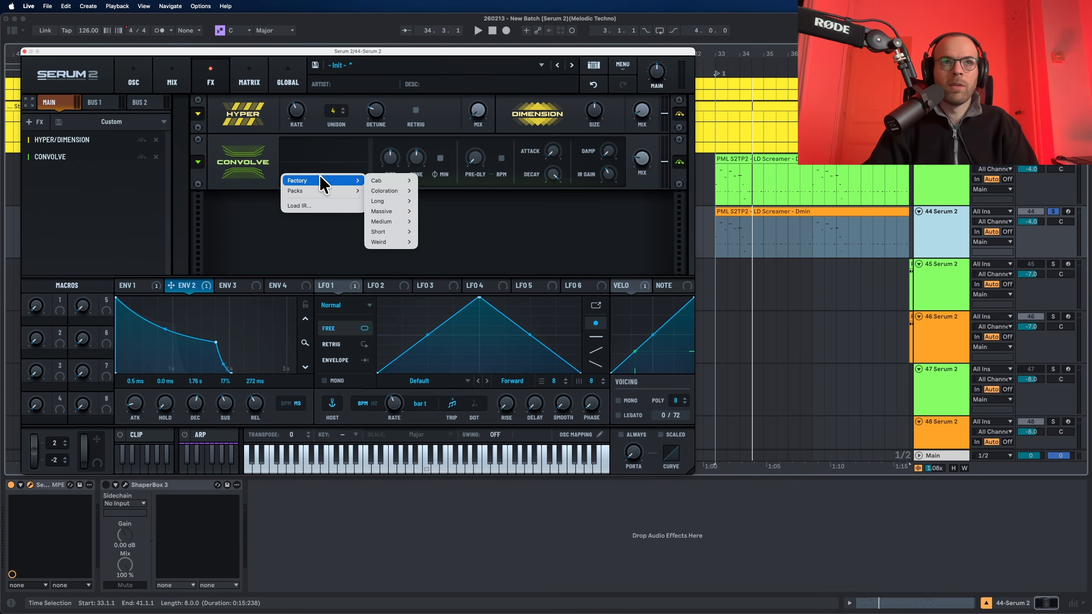
mouse_move(390, 218)
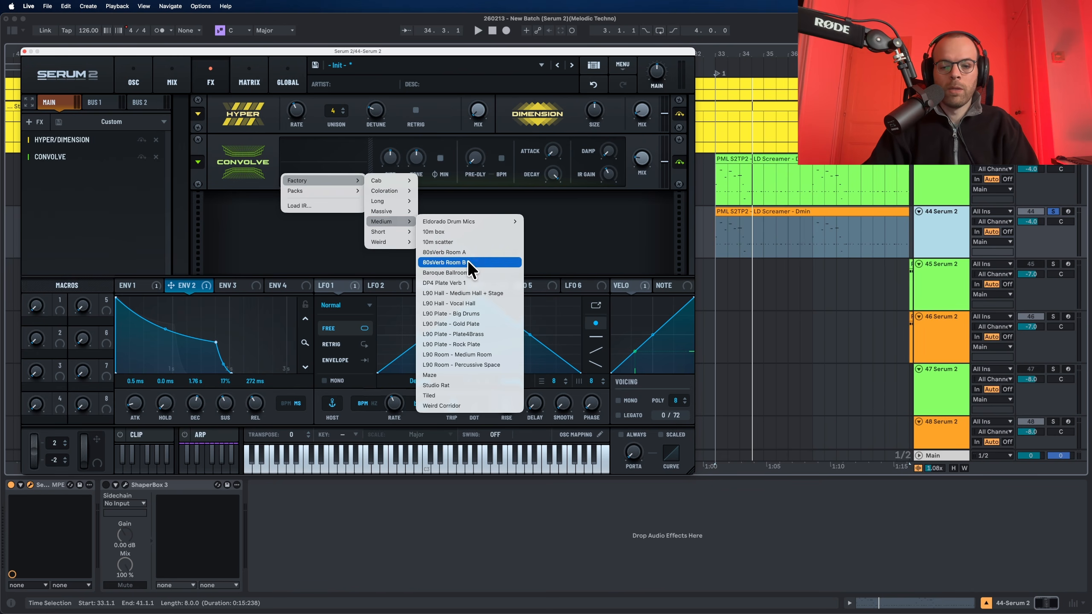
left_click(484, 322)
- Increase Convolve's size and lower its tone while auditioning the plate reverb
key("space")
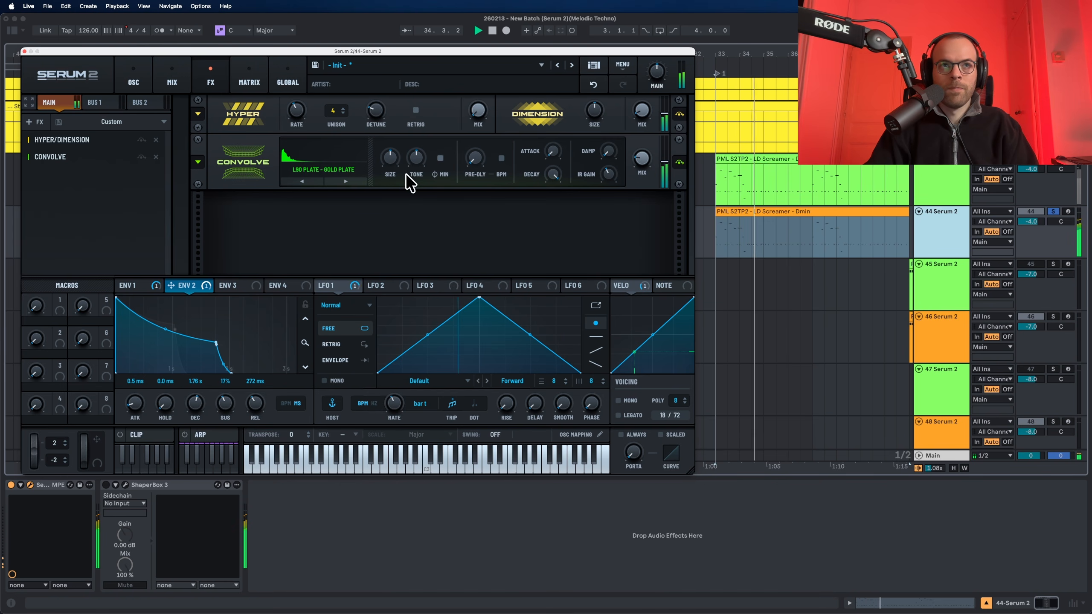
left_click_drag(392, 147, 394, 135)
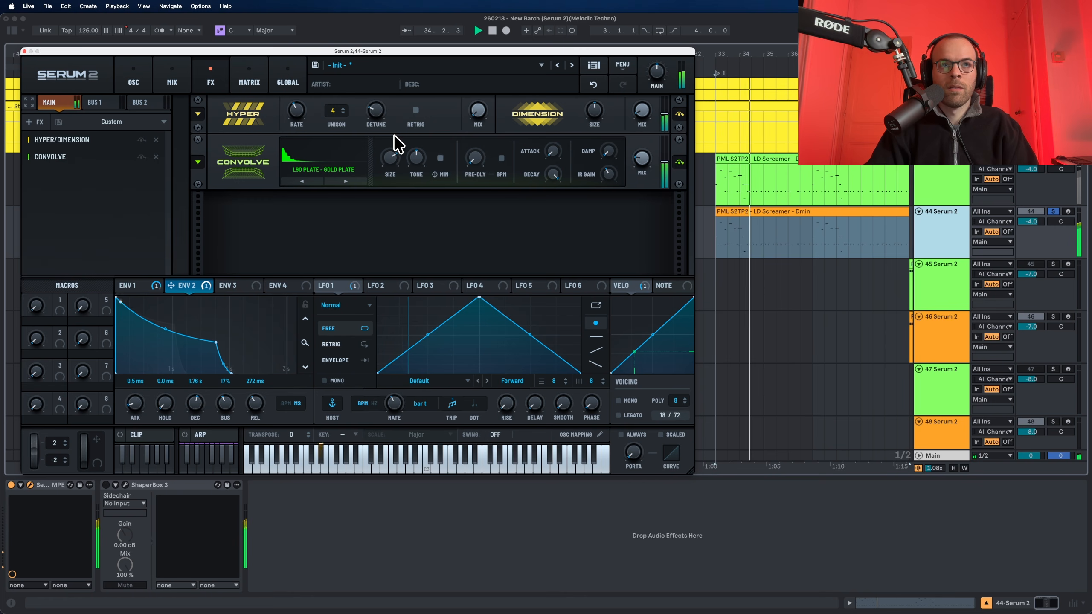
key("space")
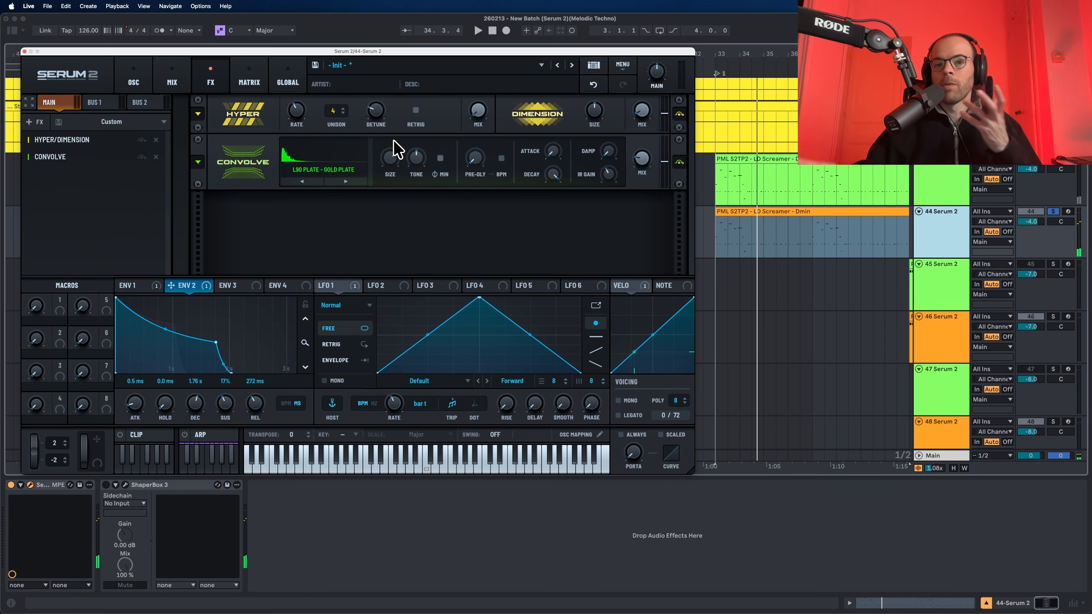
key("space")
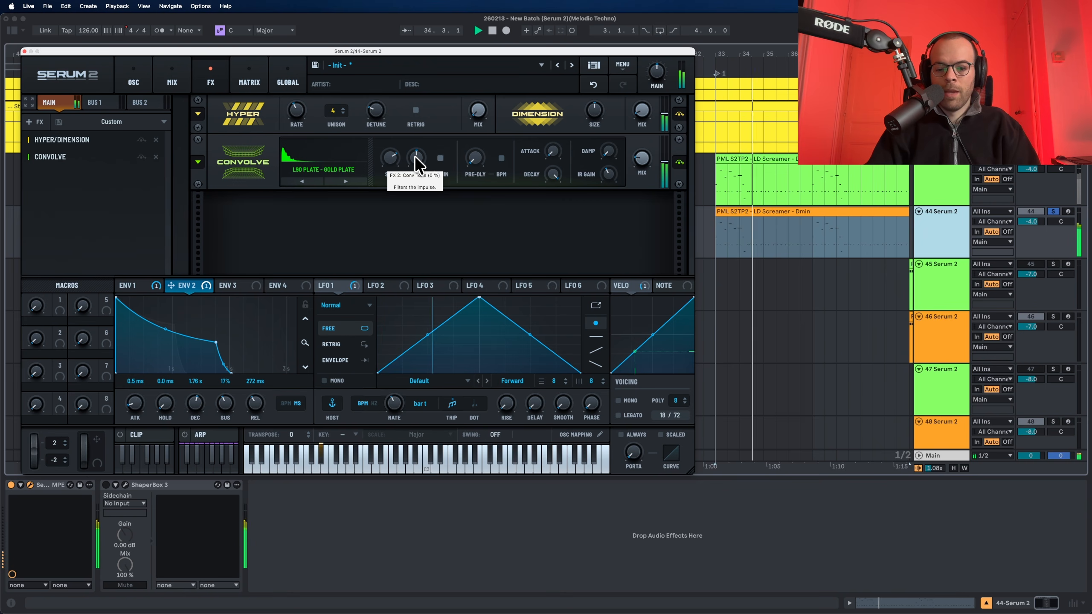
left_click_drag(415, 155, 411, 173)
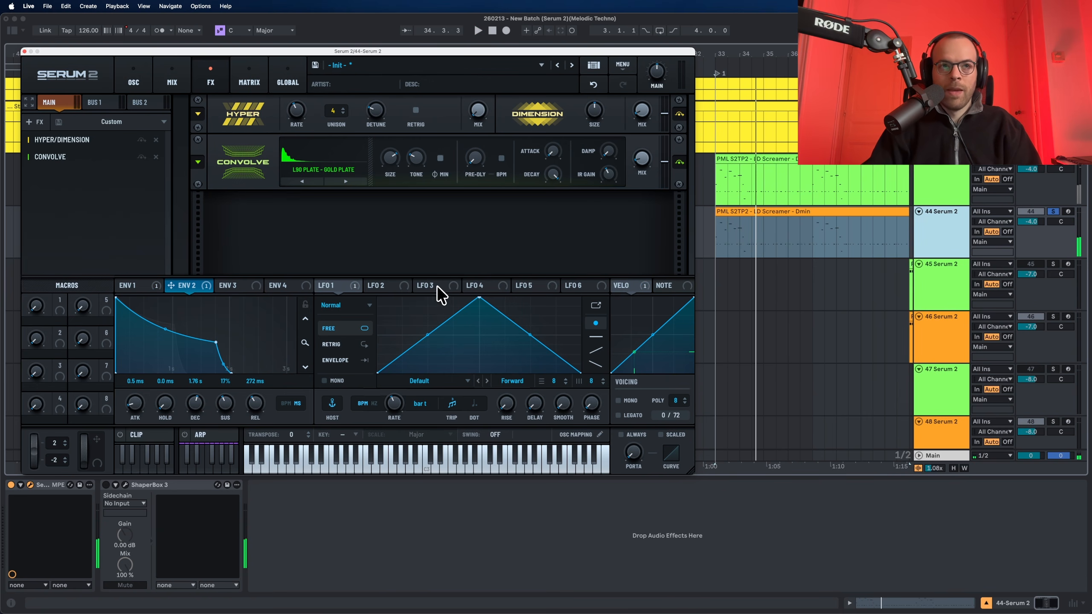
- Shape LFO 2 into a curved rise and fall at a 2 bar rate, assign it to Convolve's mix, and audition it
left_click(390, 284)
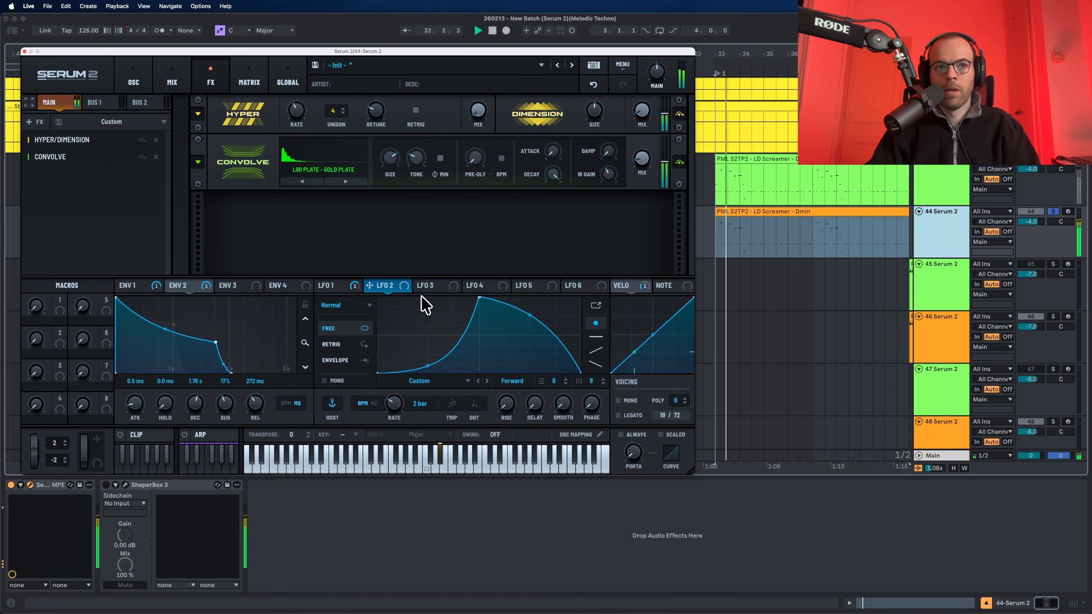
left_click_drag(370, 285, 625, 189)
mouse_move(630, 155)
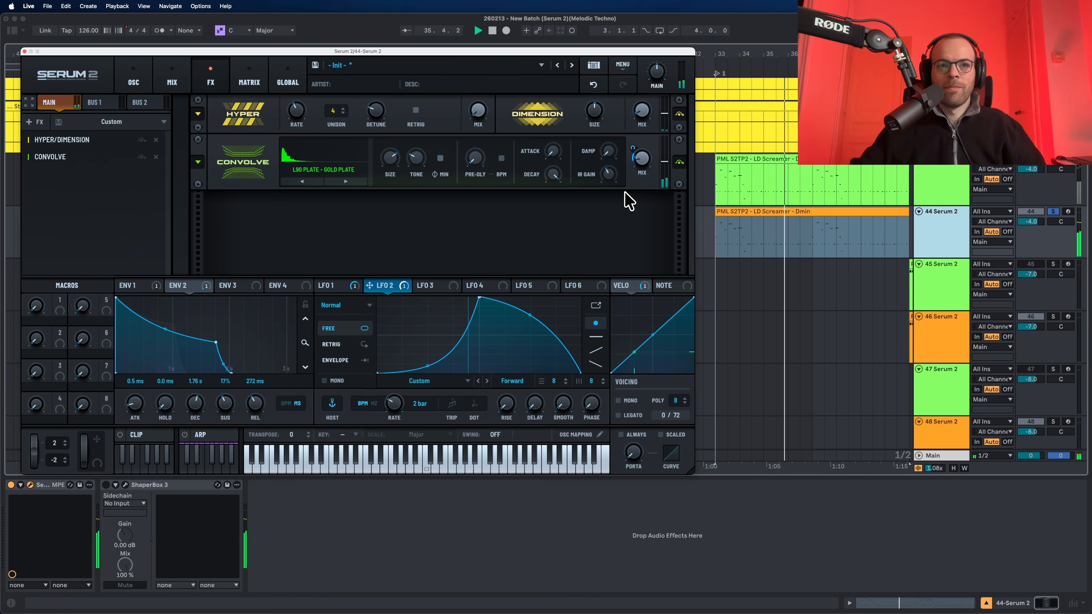
key("space")
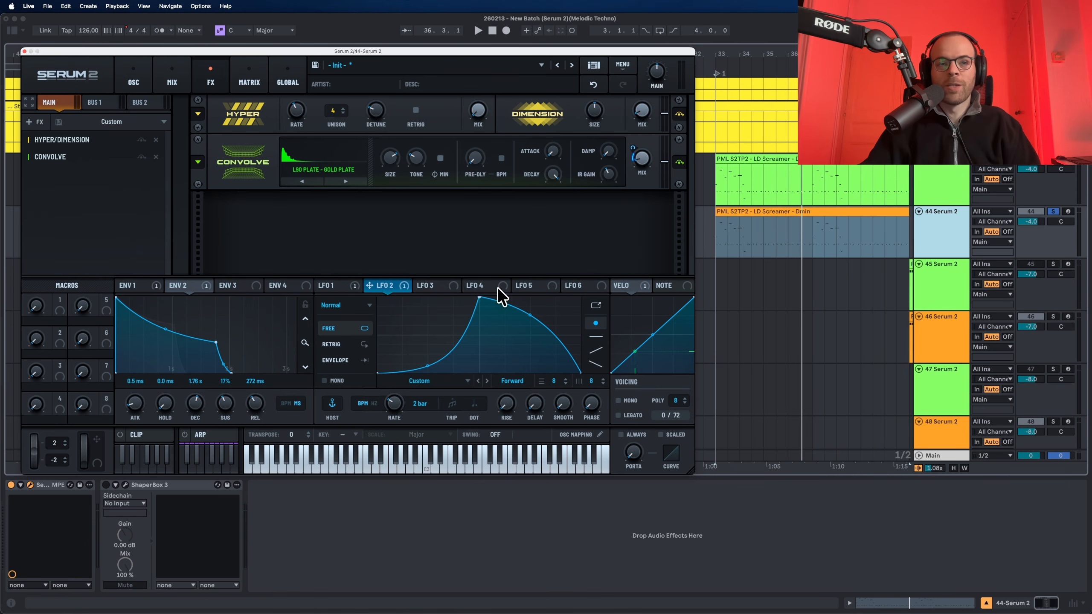
key("space")
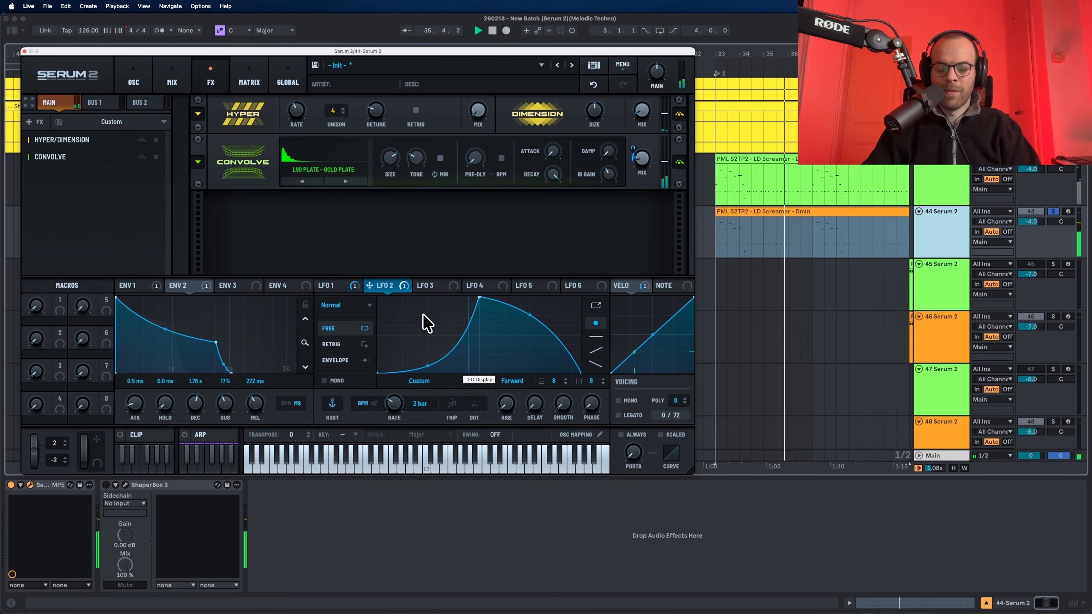
key("space")
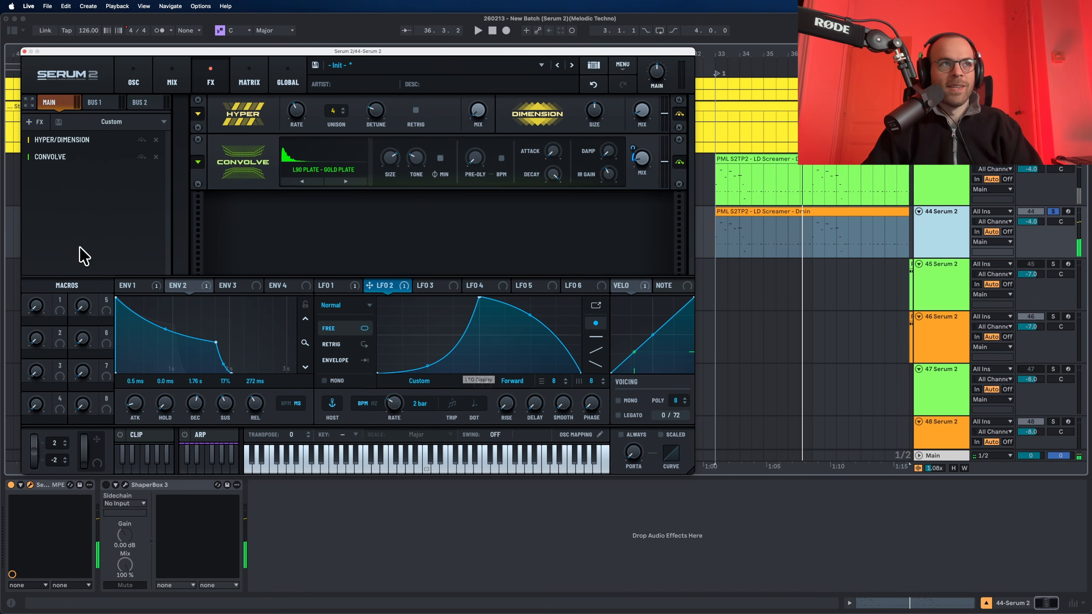
- Add a Delay effect after Convolve, switch it to Ping-Pong mode, and audition it
left_click(46, 121)
left_click(41, 178)
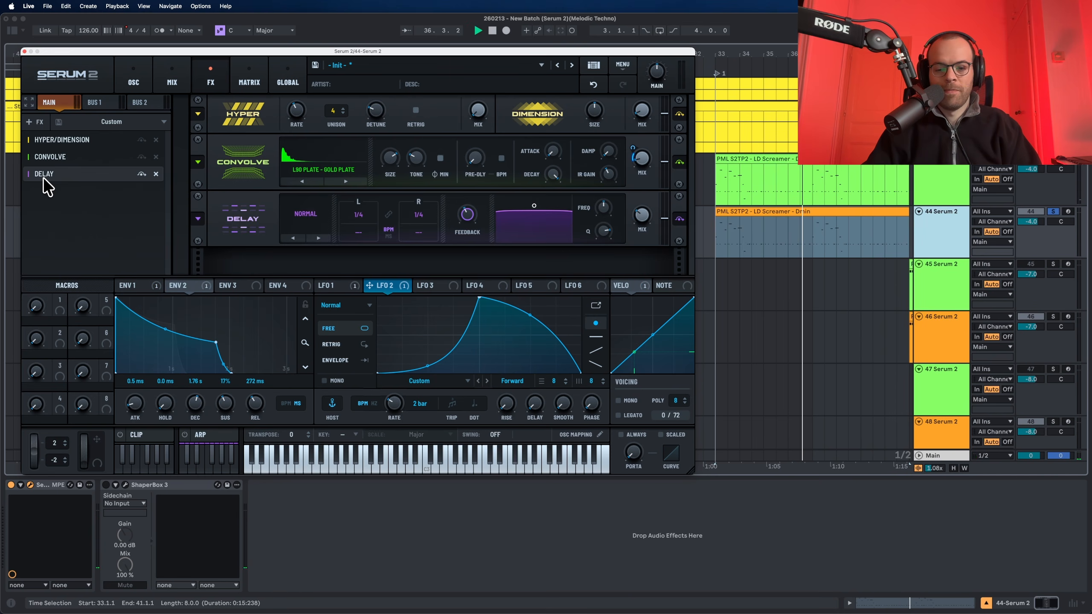
key("space")
key("space")
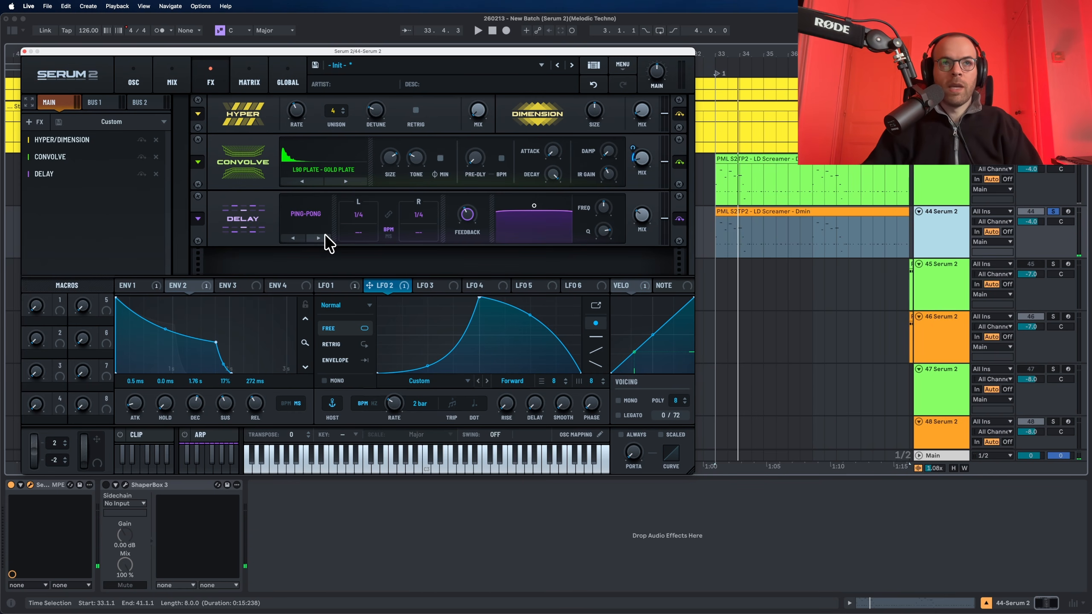
key("space")
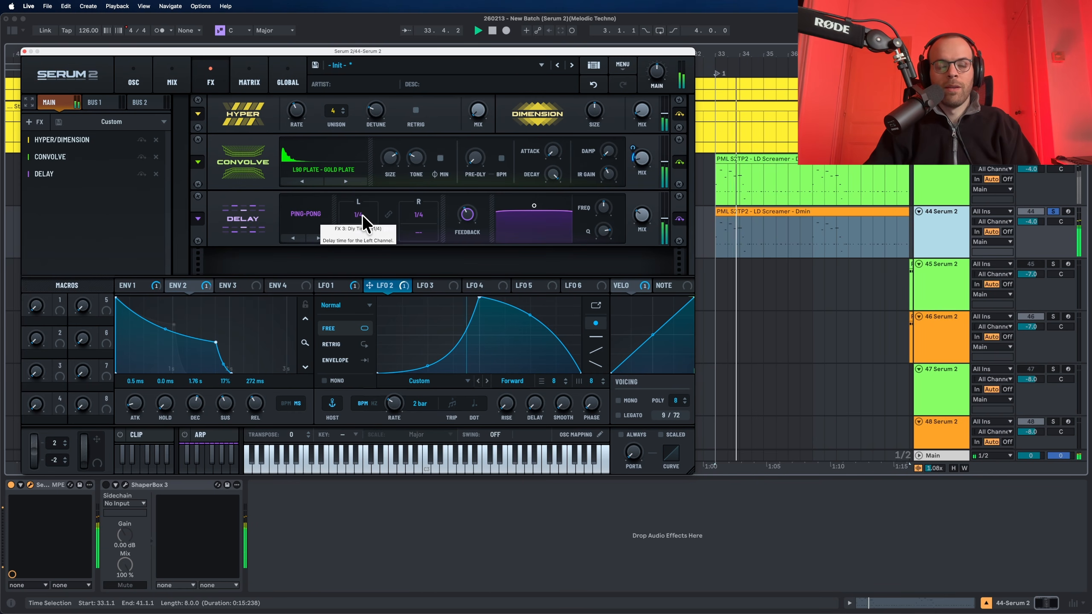
key("space")
- Set the delay's left and right times to 1/8 dotted during playback
left_click_drag(362, 215, 420, 234)
key("space")
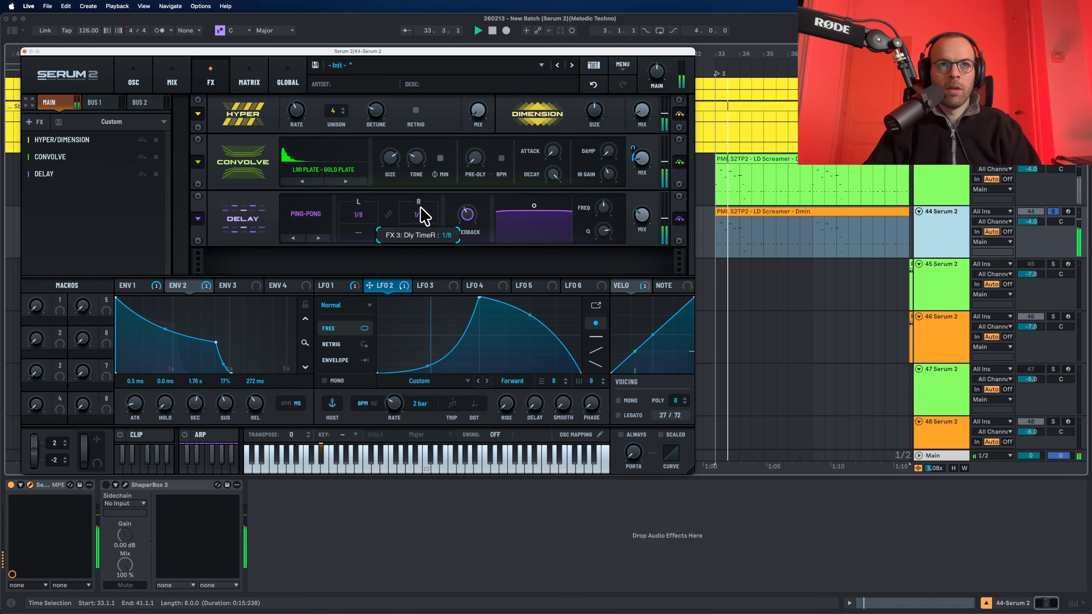
left_click(363, 230)
left_click(410, 230)
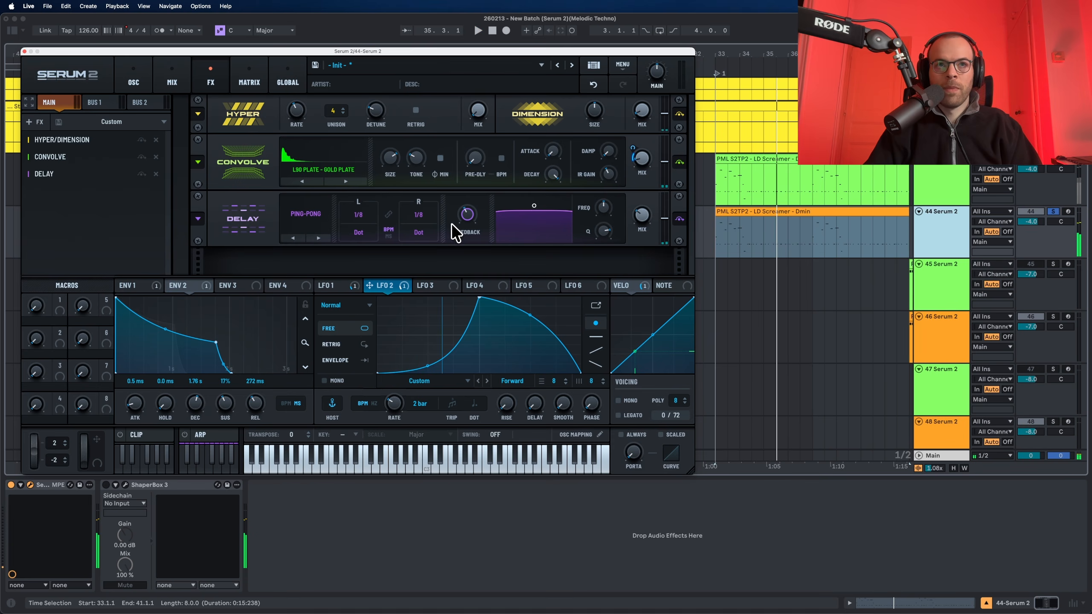
- Lower the delay's feedback slightly and narrow its filter's bandwidth while auditioning the echoes
mouse_move(465, 216)
left_click_drag(464, 217, 464, 220)
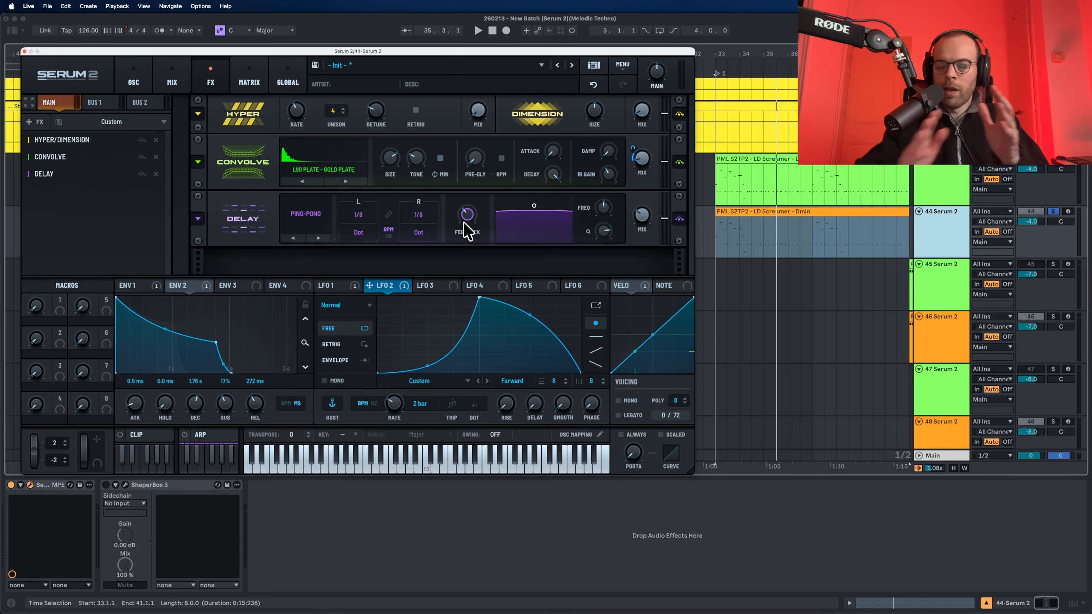
key("space")
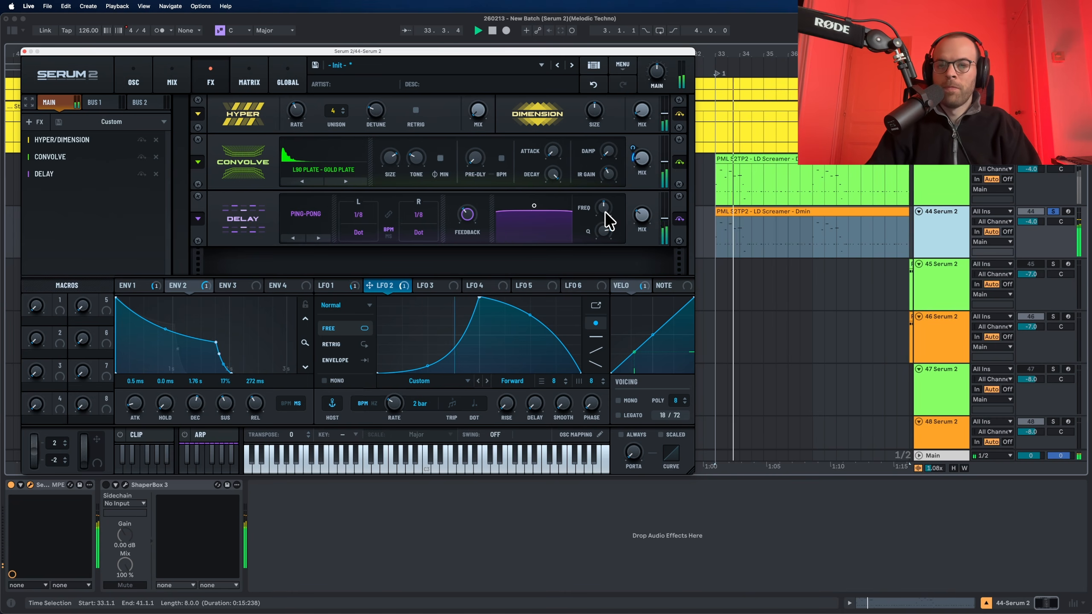
mouse_move(604, 210)
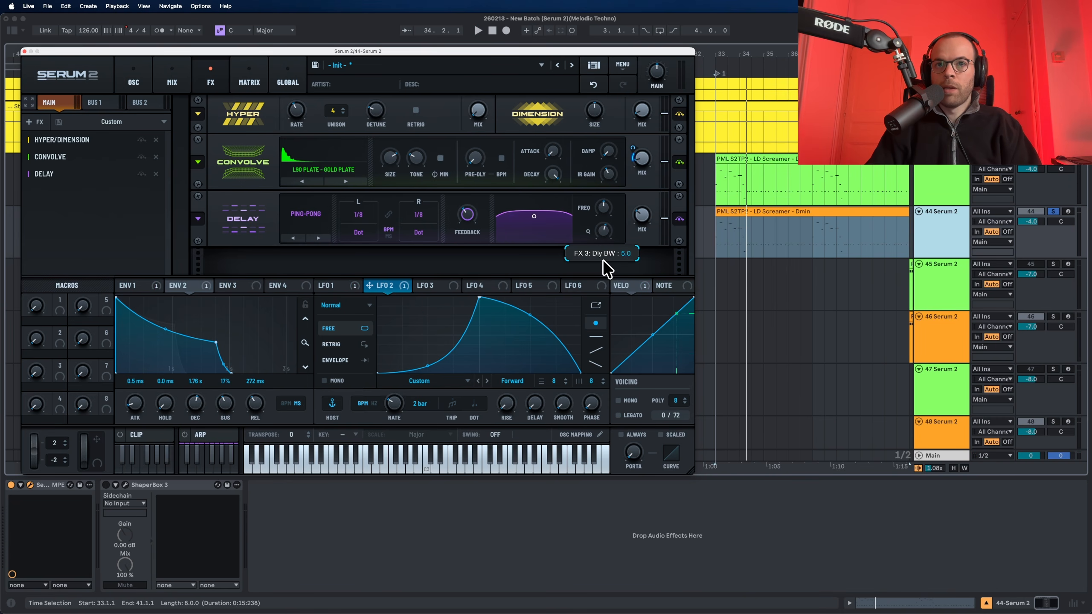
left_click_drag(603, 289, 603, 298)
key("space")
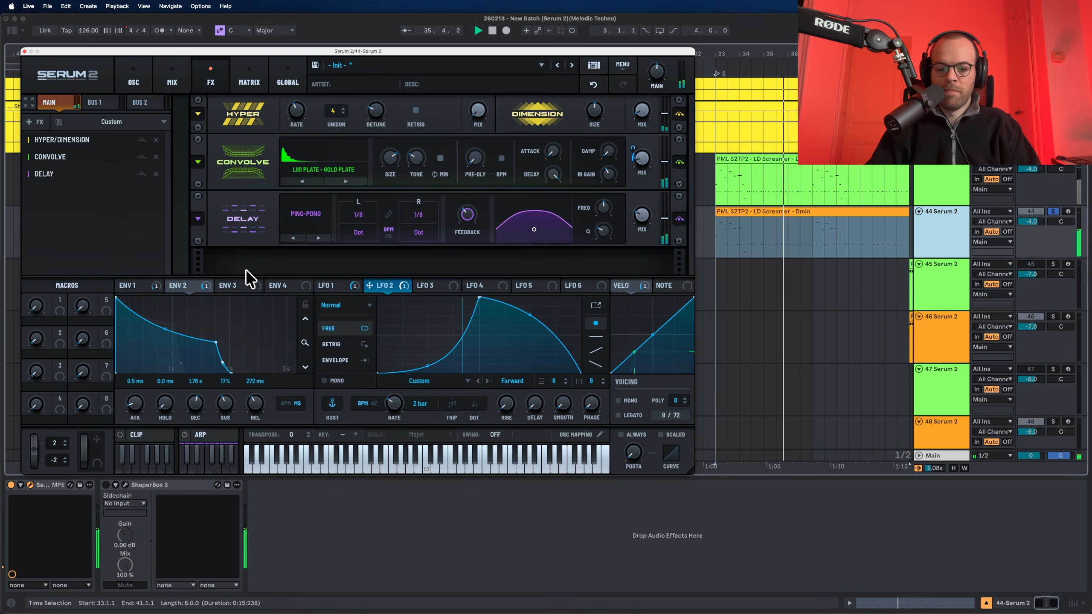
key("space")
- Add a Reverb effect after the Delay and switch it from Plate to Hall mode
left_click(37, 123)
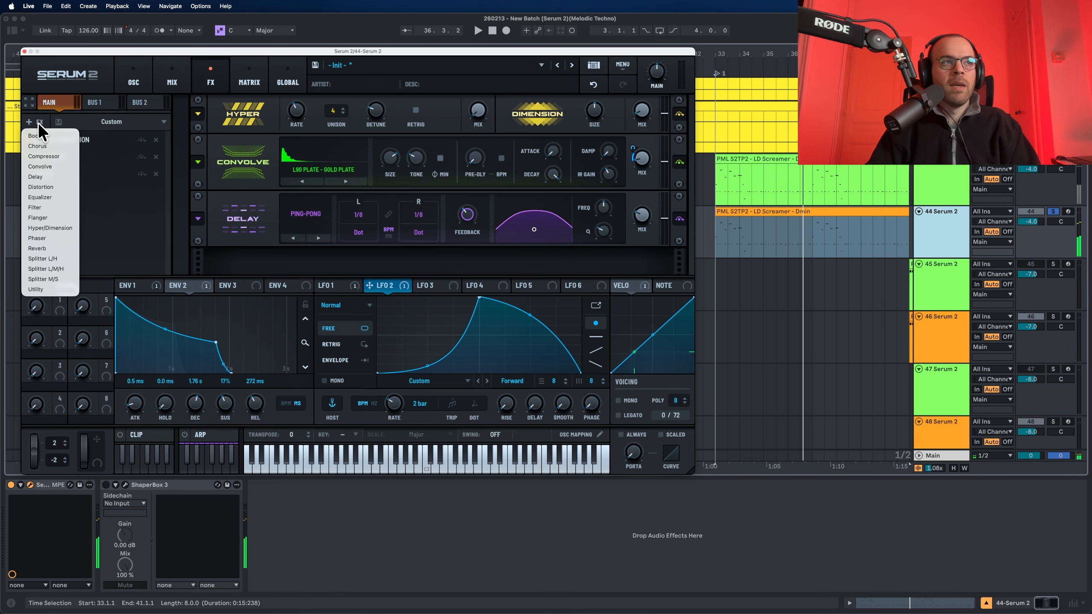
left_click(48, 249)
key("space")
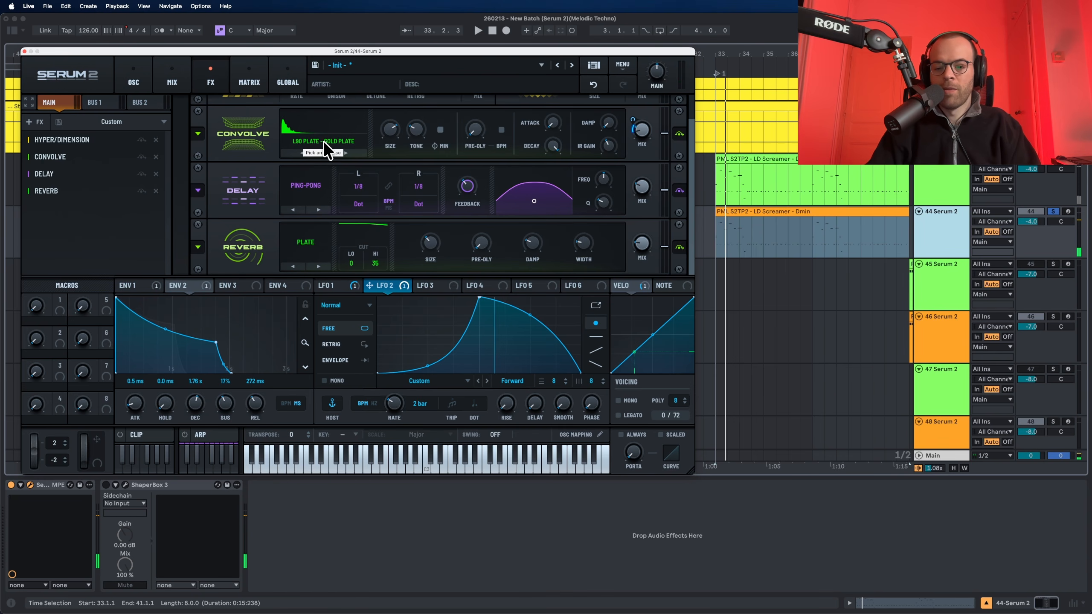
left_click(318, 266)
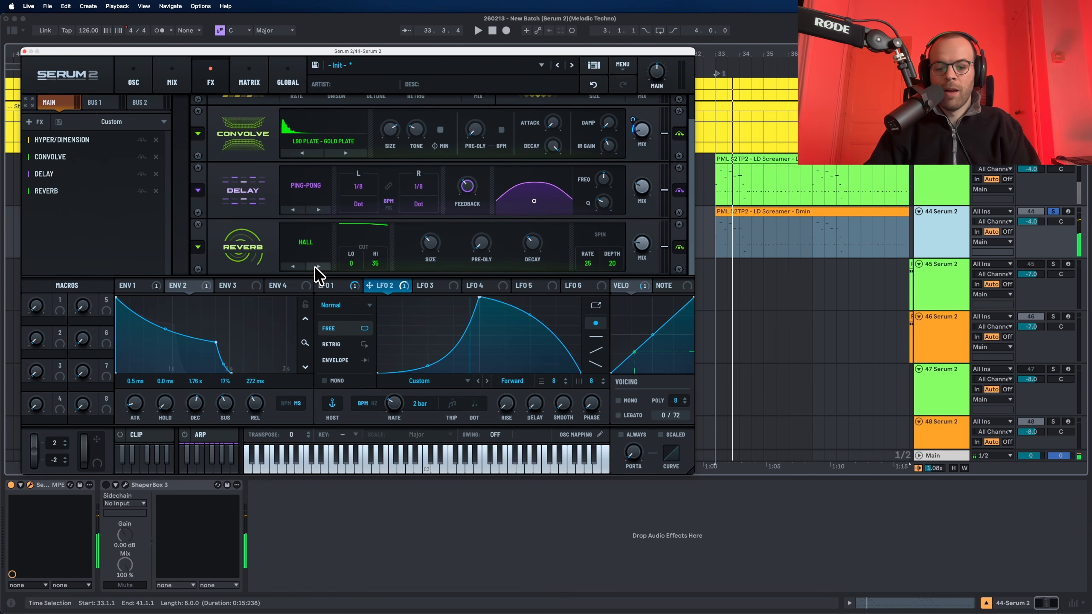
key("space")
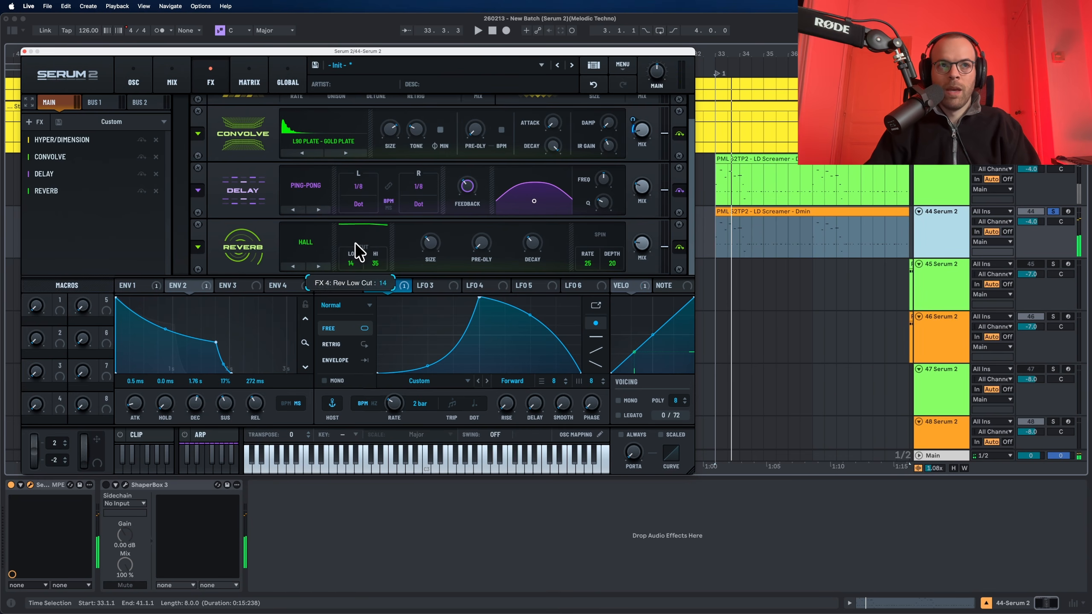
- Set the reverb's low cut to 22 and high cut to 60 while auditioning
left_click_drag(356, 233, 356, 233)
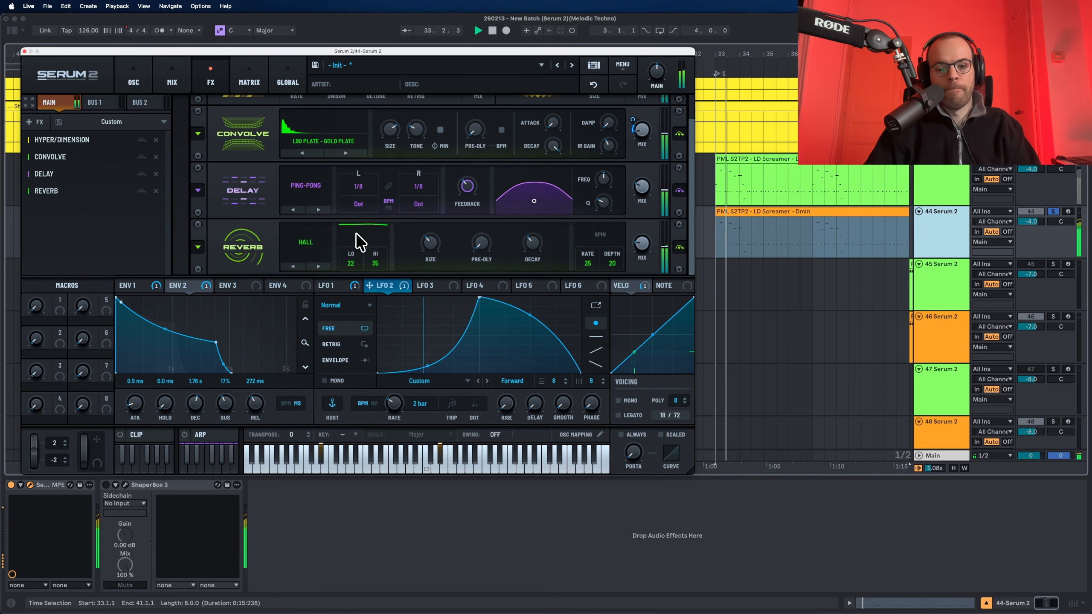
key("space")
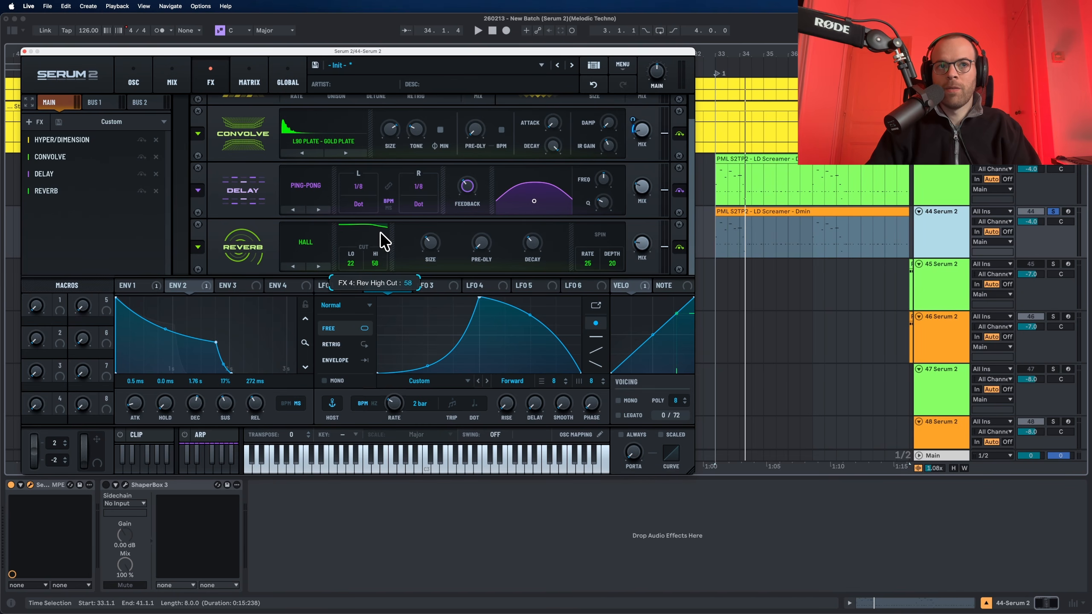
left_click_drag(380, 232, 380, 229)
key("space")
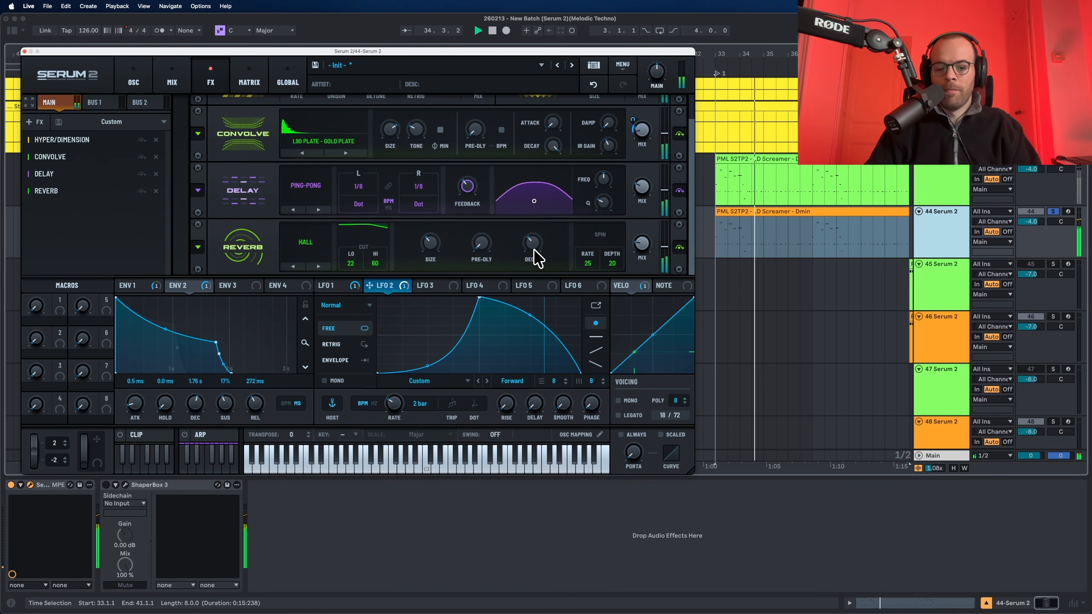
- Increase the Hall reverb's decay during playback to lengthen its tail
key("space")
mouse_move(534, 248)
key("space")
left_click_drag(534, 241, 537, 217)
key("space")
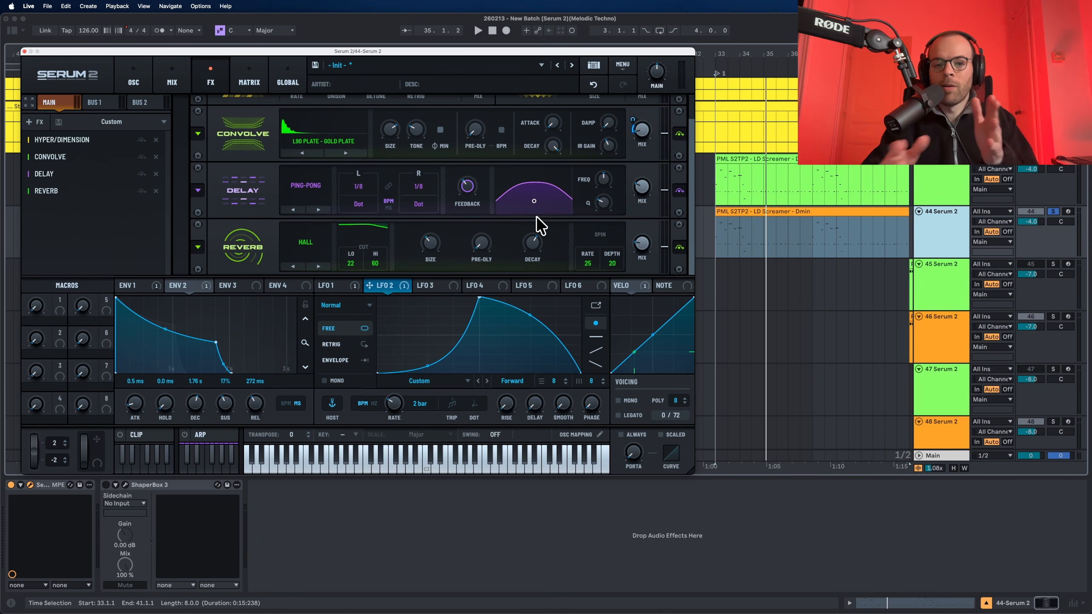
- Assign Env 2 to the Reverb mix and audition the modulated reverb amount
key("space")
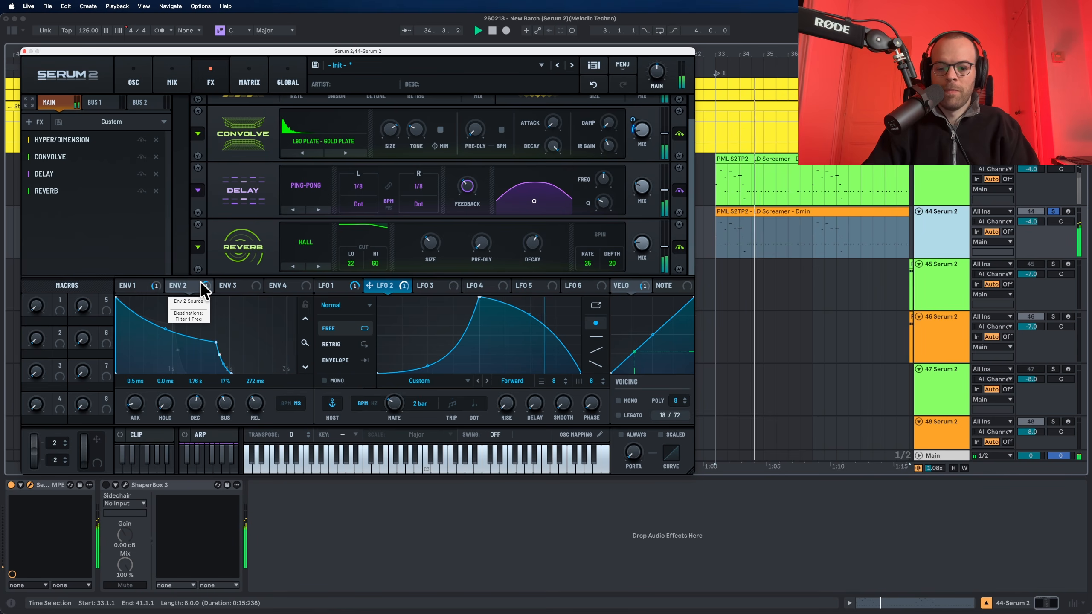
key("space")
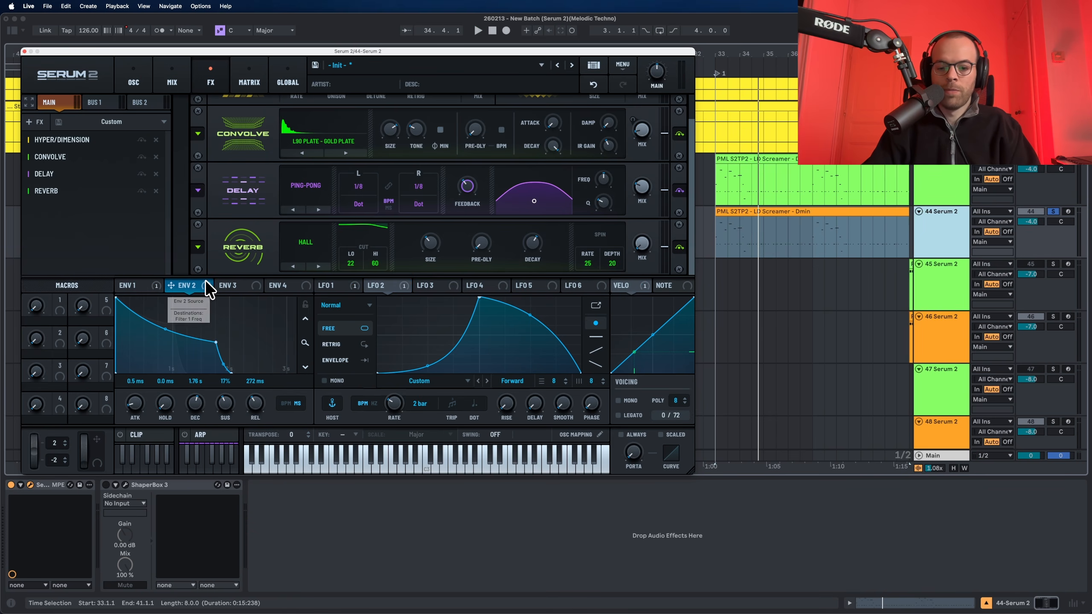
left_click_drag(346, 268, 632, 275)
key("space")
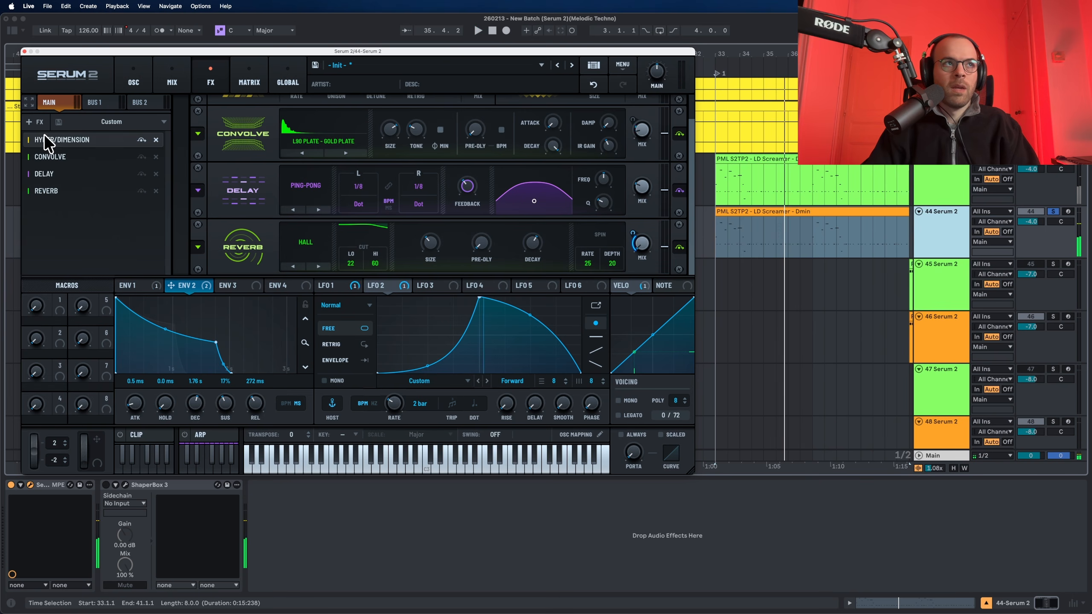
- Add an Equalizer after the Reverb and set its low band's frequency to 50 and Q to 40
left_click(35, 121)
left_click(43, 193)
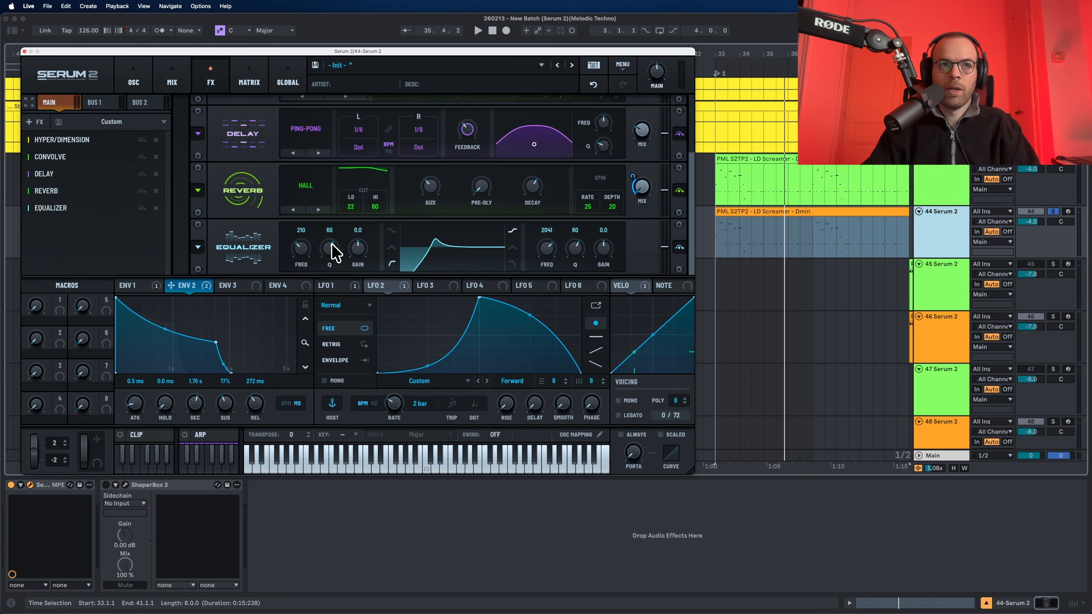
left_click_drag(330, 260, 295, 265)
key("space")
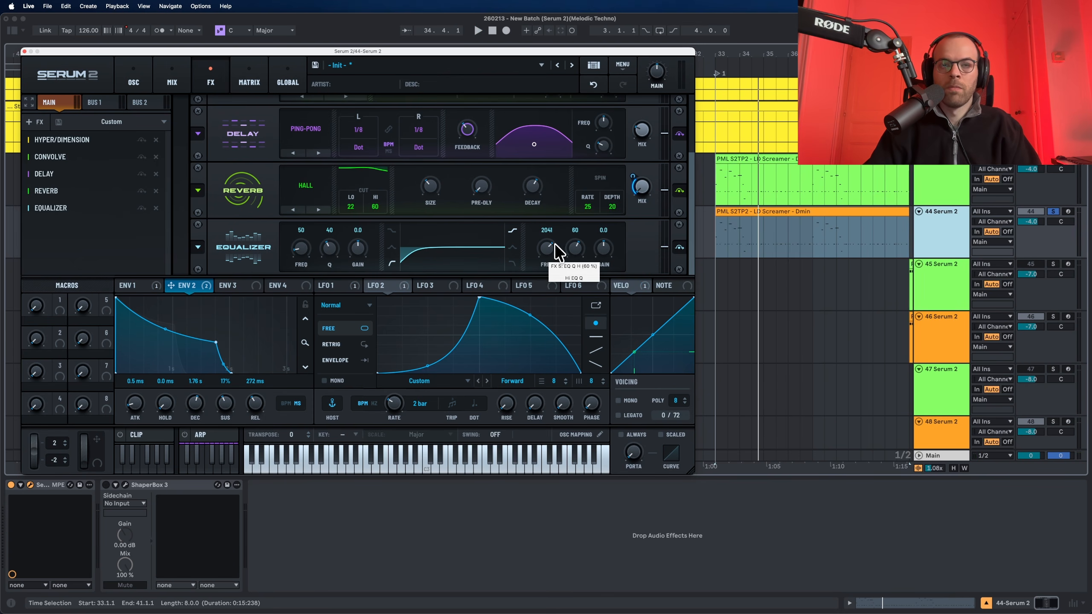
- Switch the Equalizer's high band to a peak at 1914 with Q 30 and gain 5.0, auditioning the boost
key("space")
left_click_drag(545, 245, 599, 240)
key("space")
key("space")
key("space")
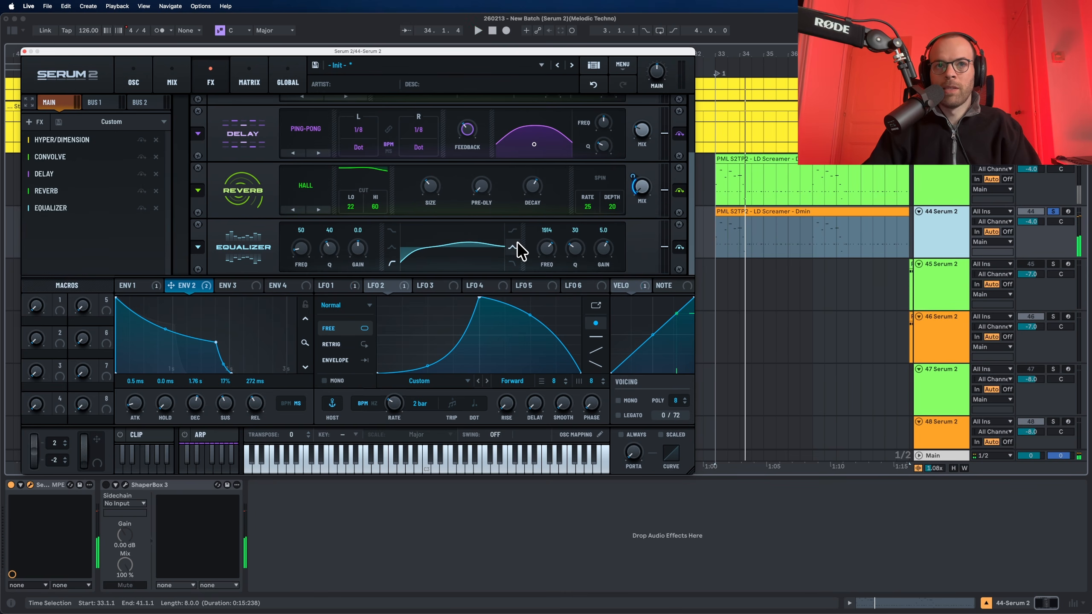
key("space")
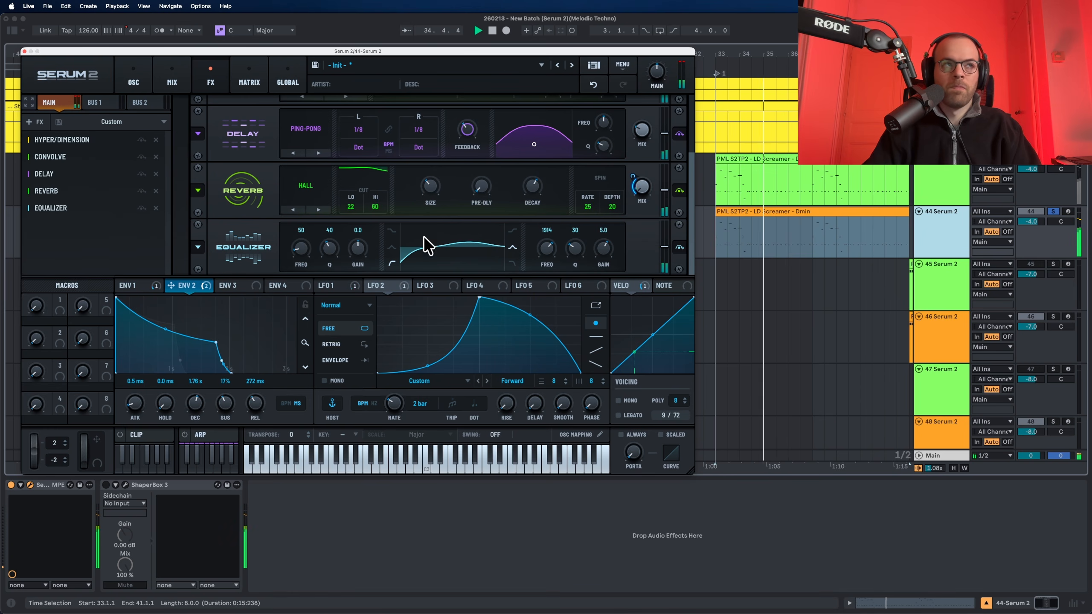
key("space")
- Add a Compressor at the end of the chain, setting its threshold to -13.1 dB and attack to 1.6 ms
left_click(45, 123)
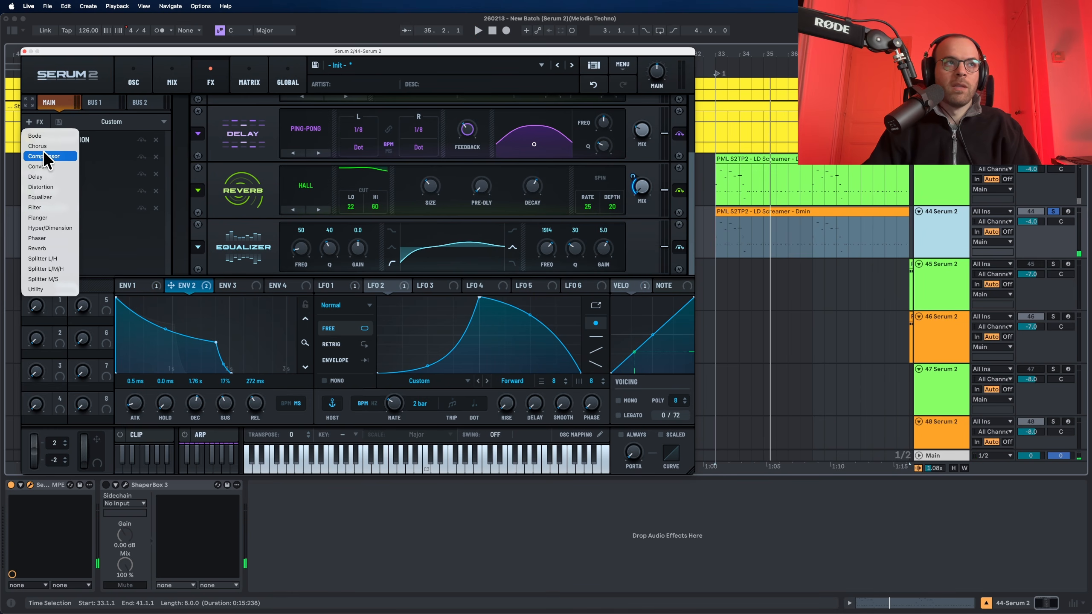
left_click(45, 155)
key("space")
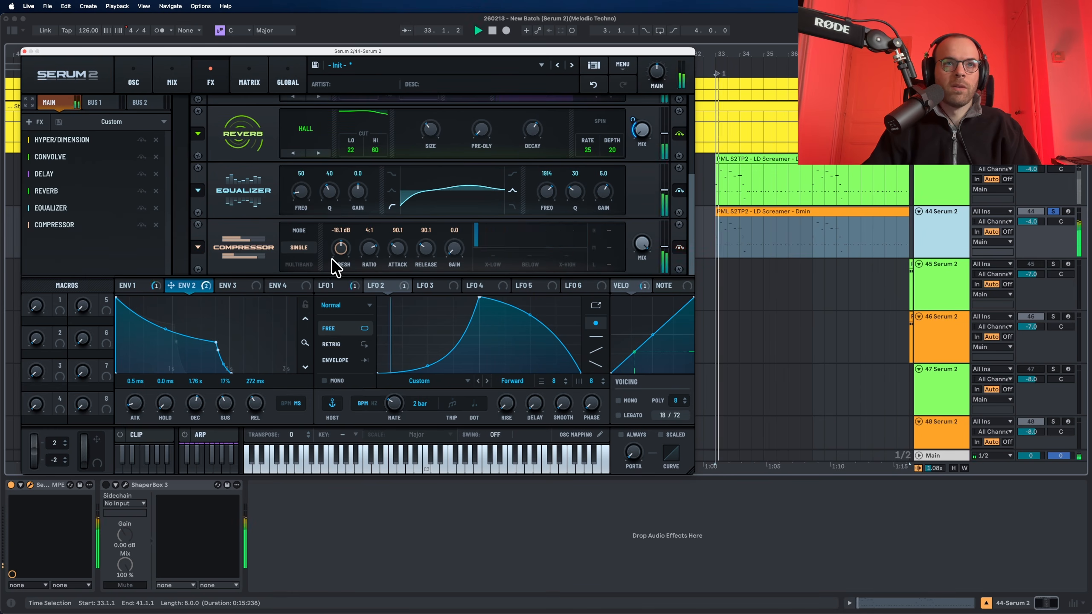
left_click_drag(338, 255, 336, 252)
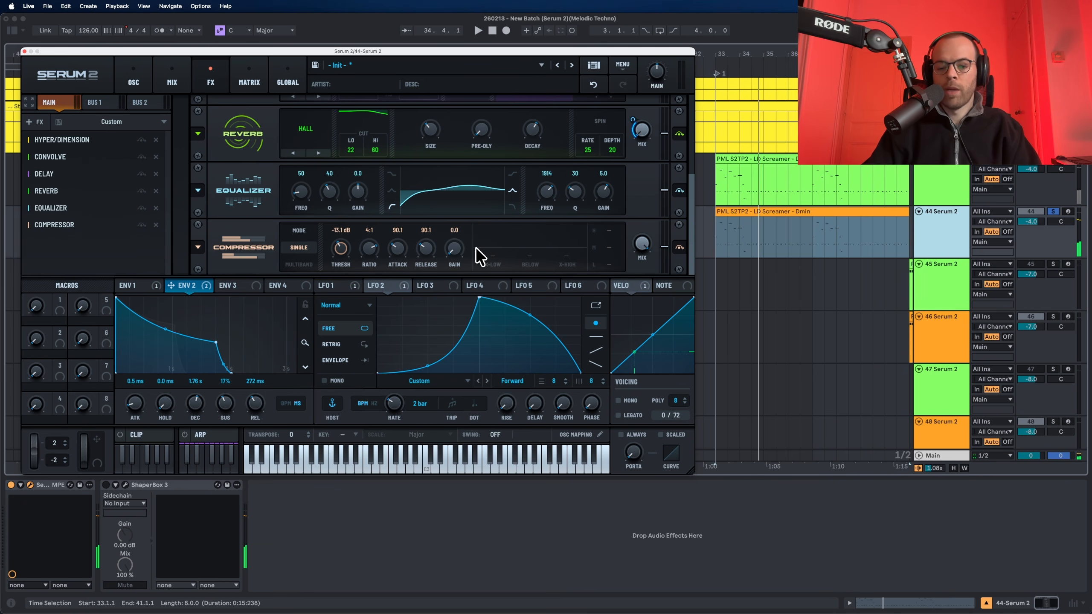
key("space")
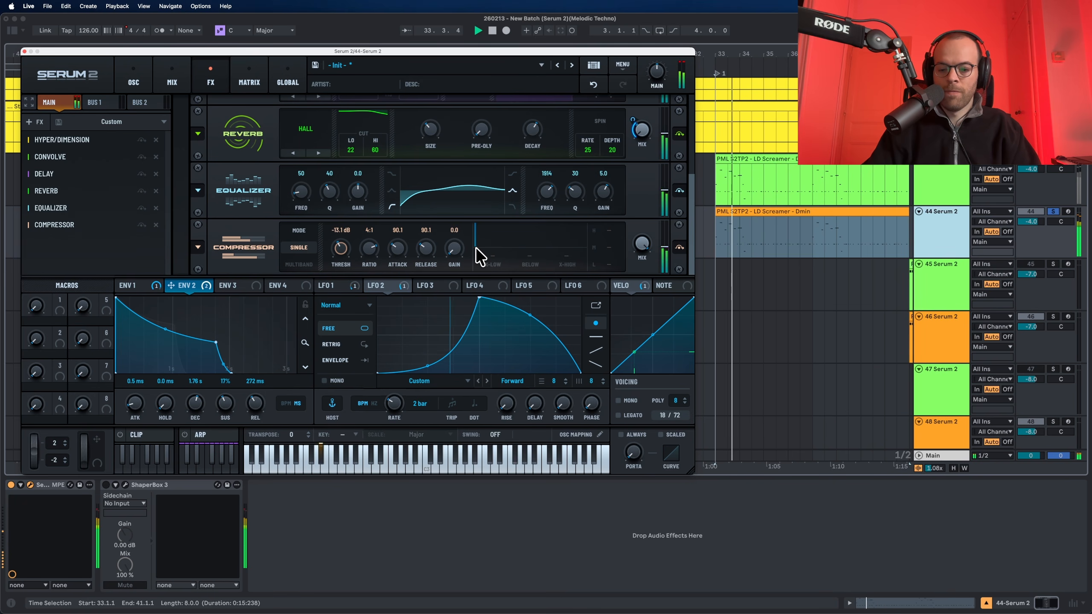
key("space")
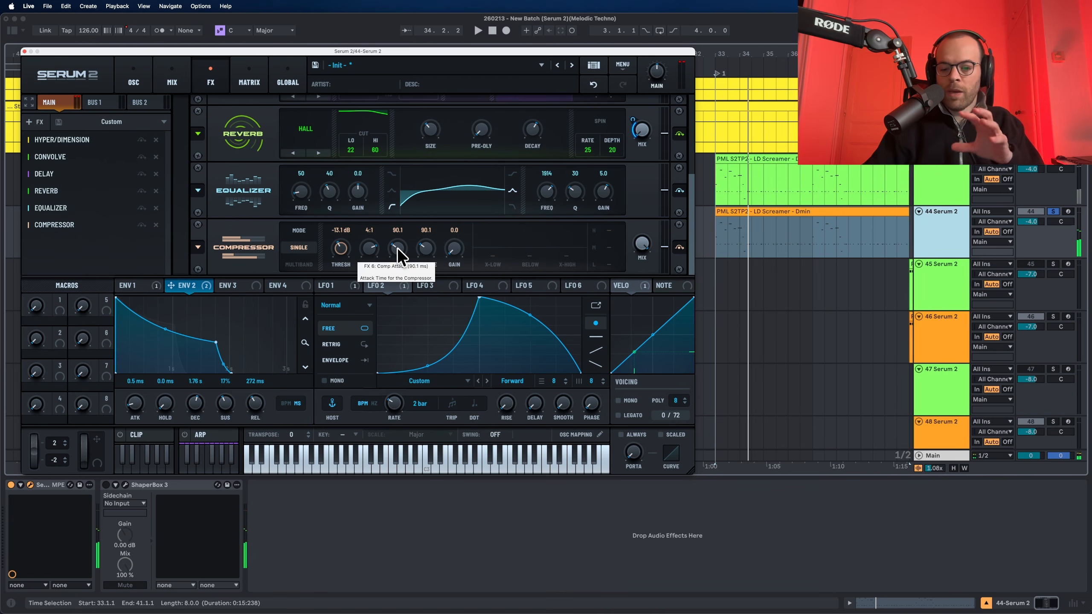
left_click_drag(398, 247, 394, 278)
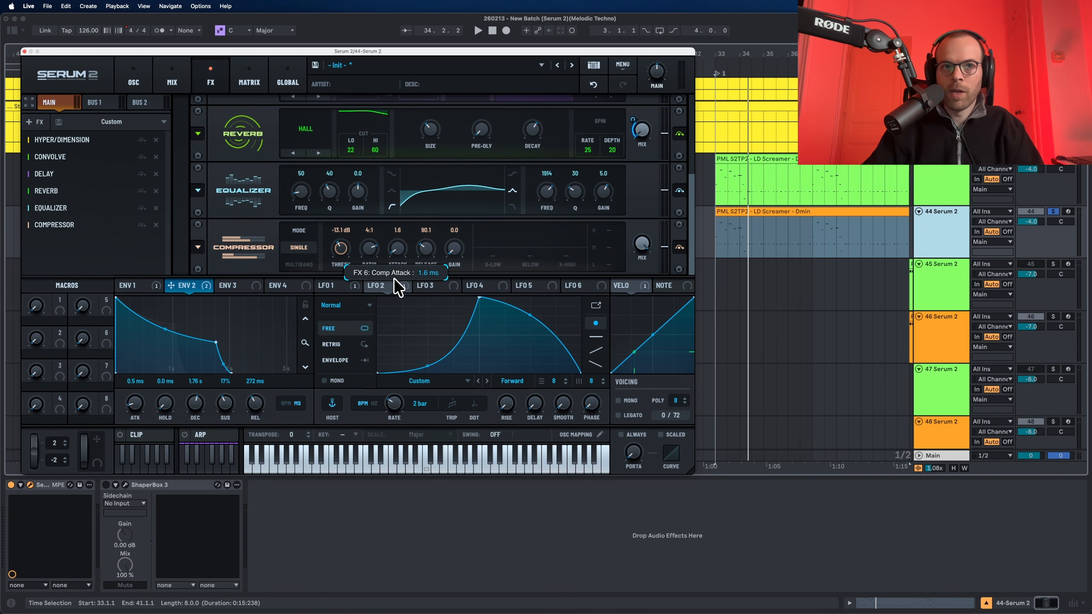
- Set the Compressor's attack to 1.1 ms, release to 35.3 ms and gain to 1.8, auditioning the lead
key("space")
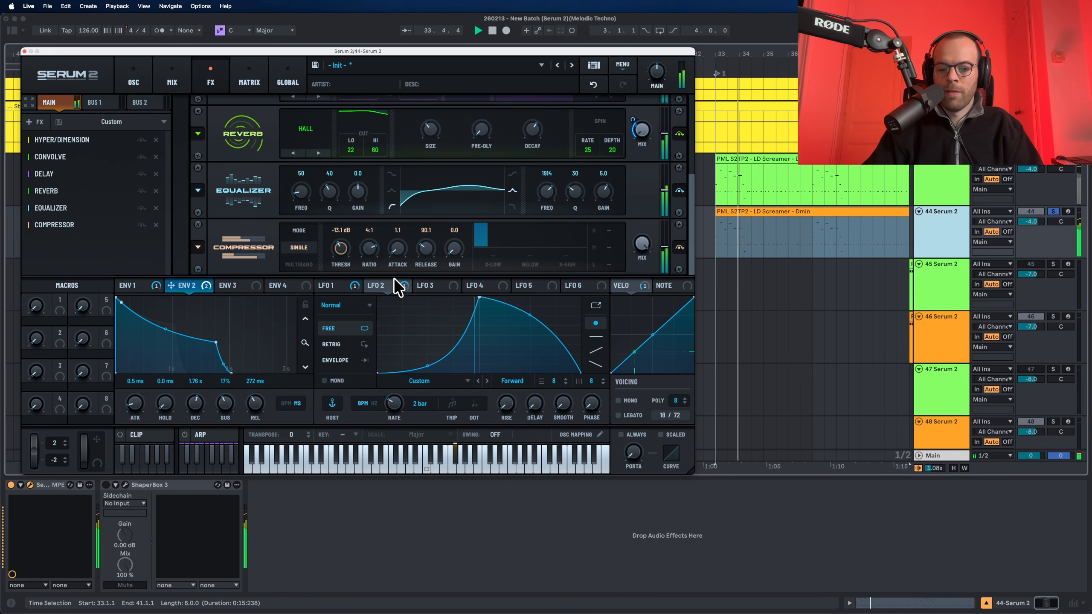
key("space")
left_click_drag(423, 249, 454, 243)
key("space")
key("space")
key("space")
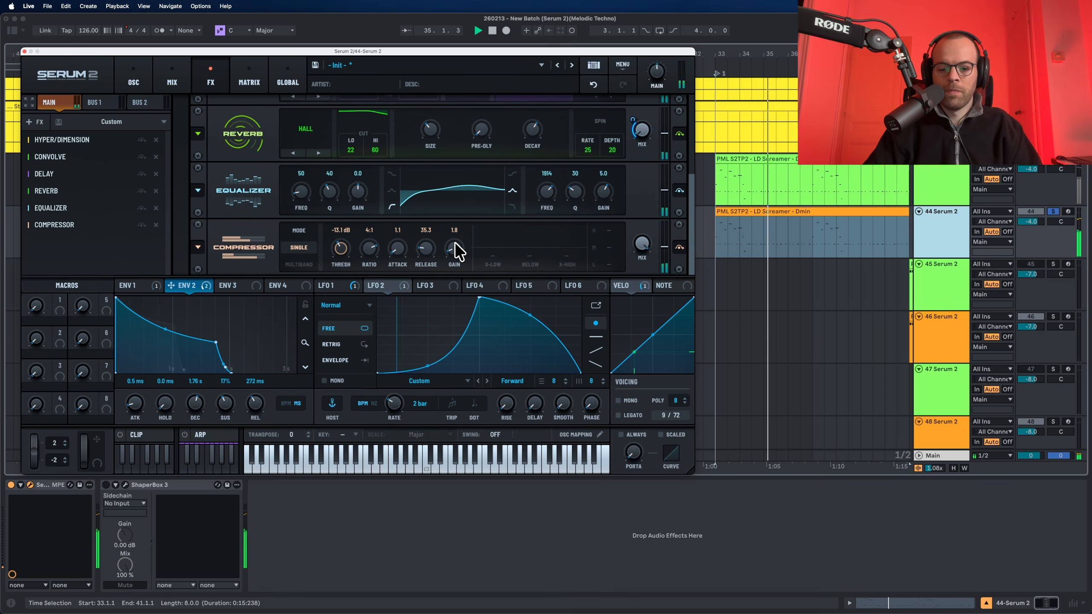
key("space")
- Add a Utility at the end of the effects chain, enable its Mono Bass and audition the result
left_click(39, 121)
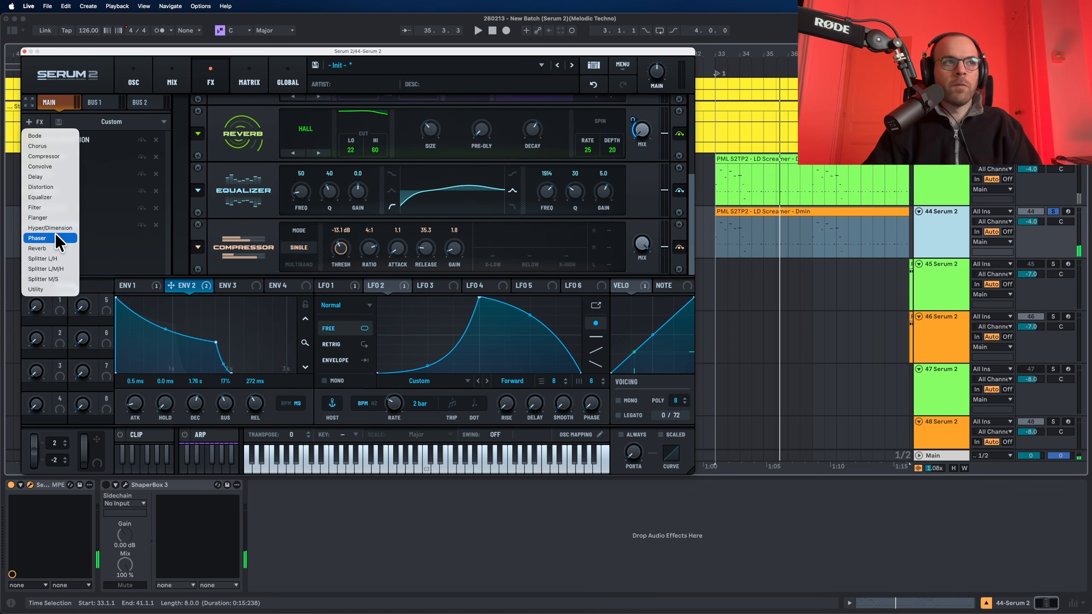
left_click(45, 289)
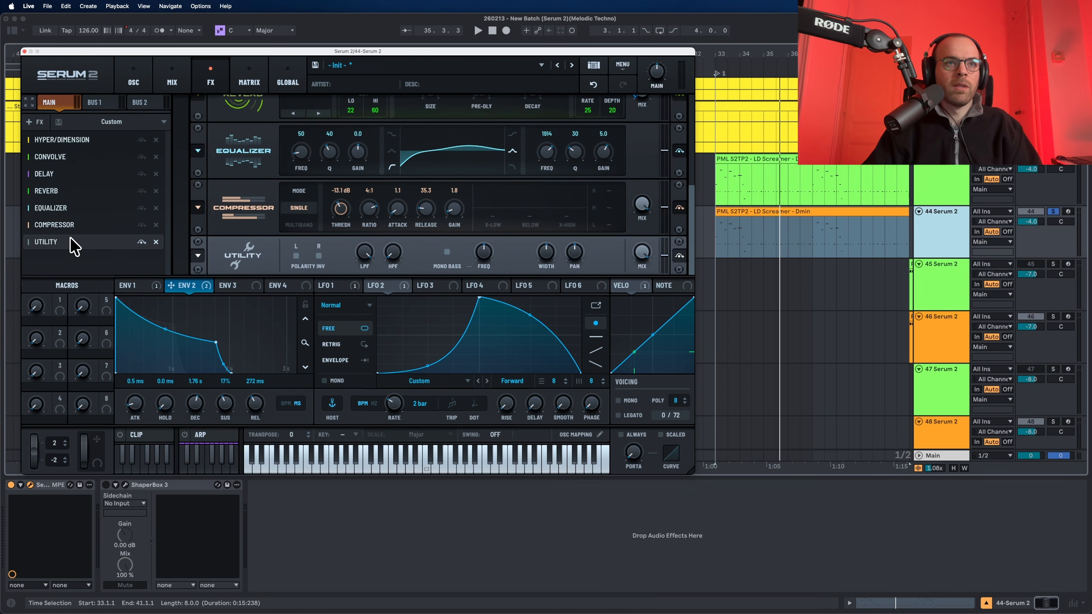
left_click(446, 252)
key("space")
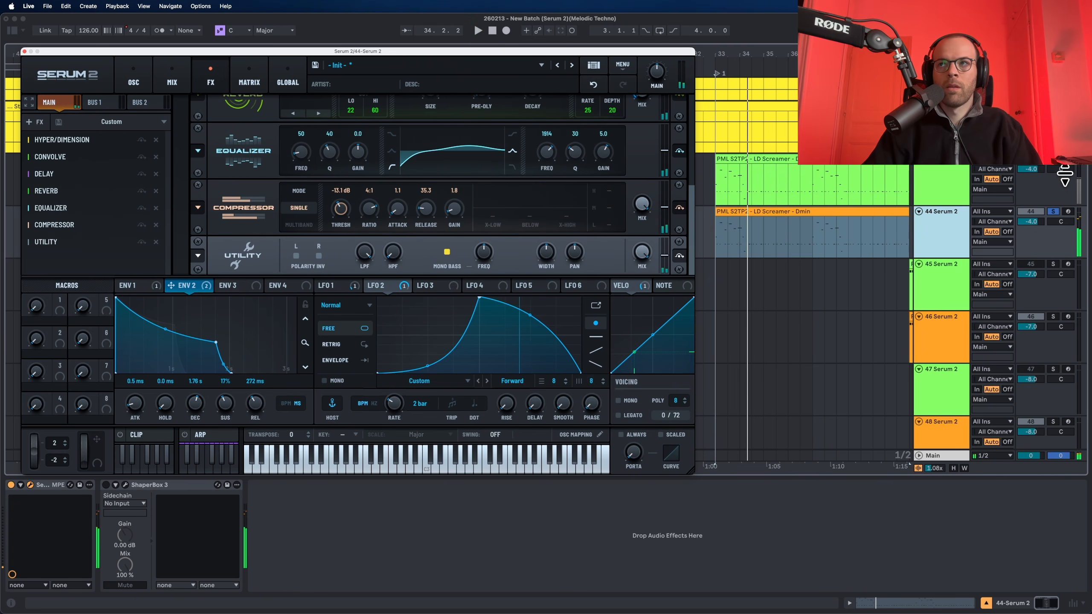
key("space")
left_click(946, 227)
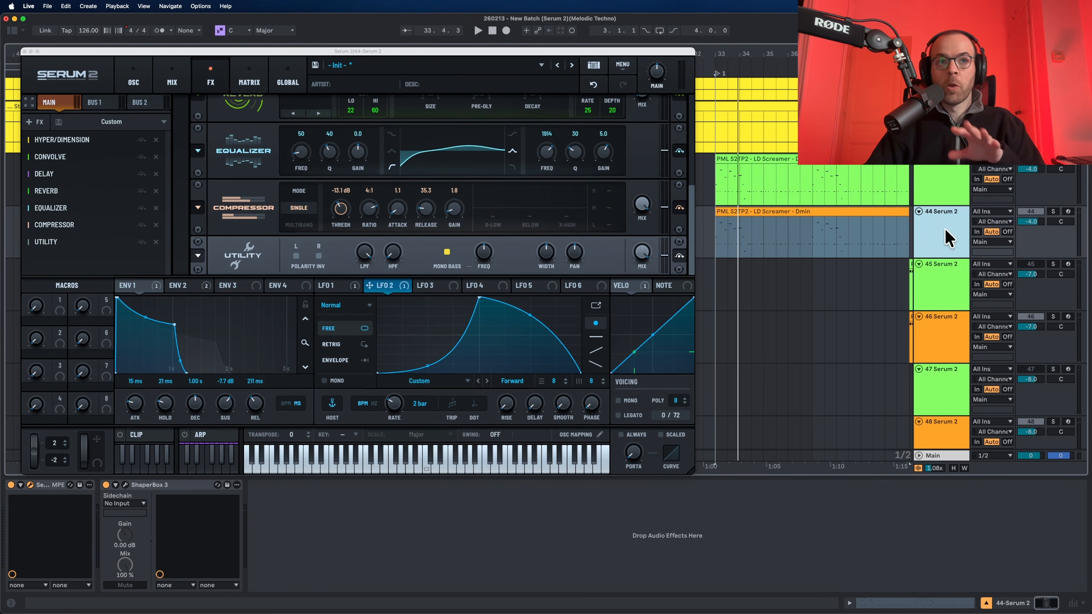
- Set LFO 3 to free-running at a 1/16 rate and route it to Main Tuning in the modulation matrix
left_click(429, 286)
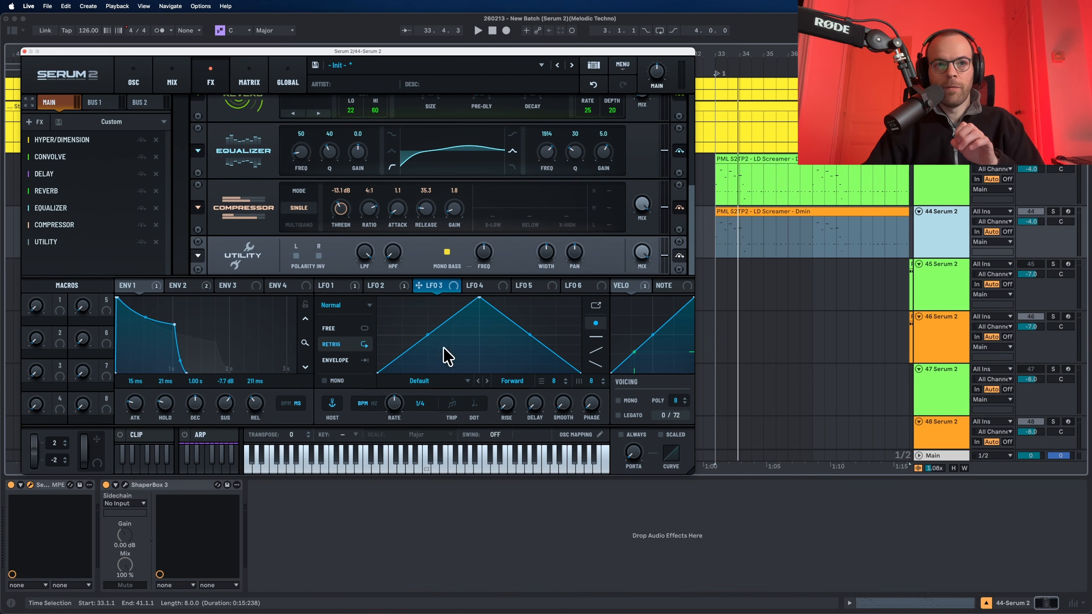
left_click(338, 329)
left_click(248, 79)
left_click_drag(418, 285, 80, 239)
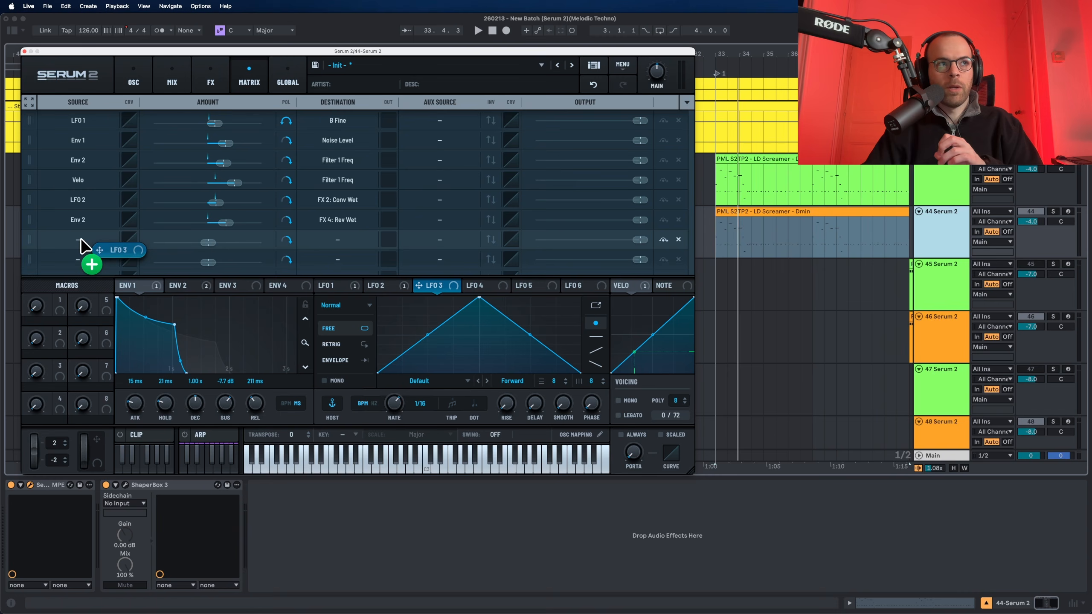
left_click(329, 240)
mouse_move(326, 458)
left_click(383, 458)
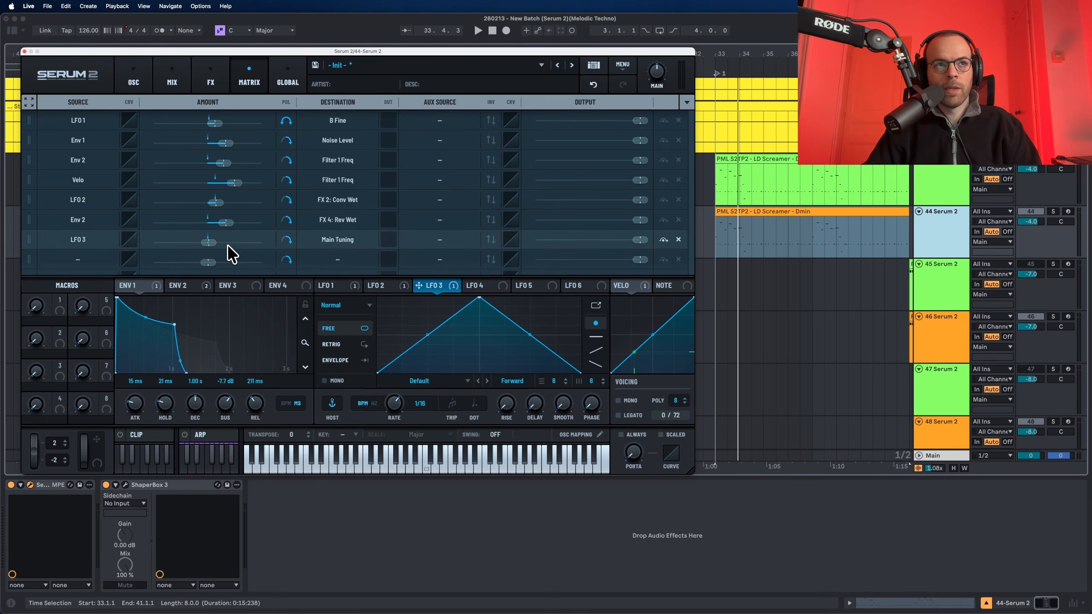
- Make LFO 3's Main Tuning modulation bipolar at a 1% amount and audition the vibrato
left_click(285, 242)
key("space")
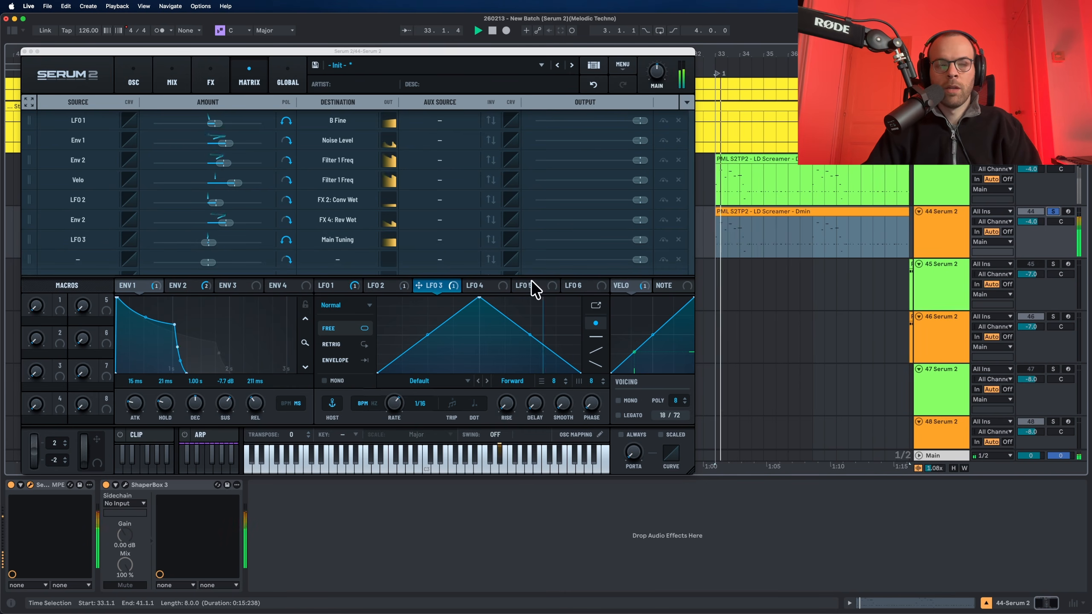
key("space")
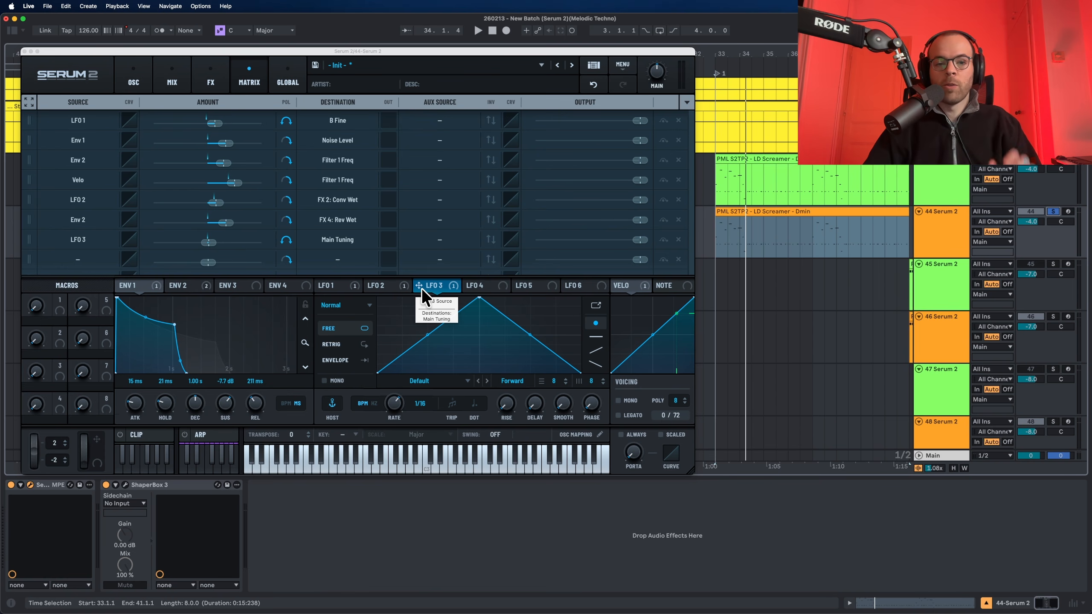
- Assign Macro 1 as the aux source of the LFO 3 to Main Tuning modulation and audition the lead
left_click(67, 308)
left_click_drag(129, 281, 422, 236)
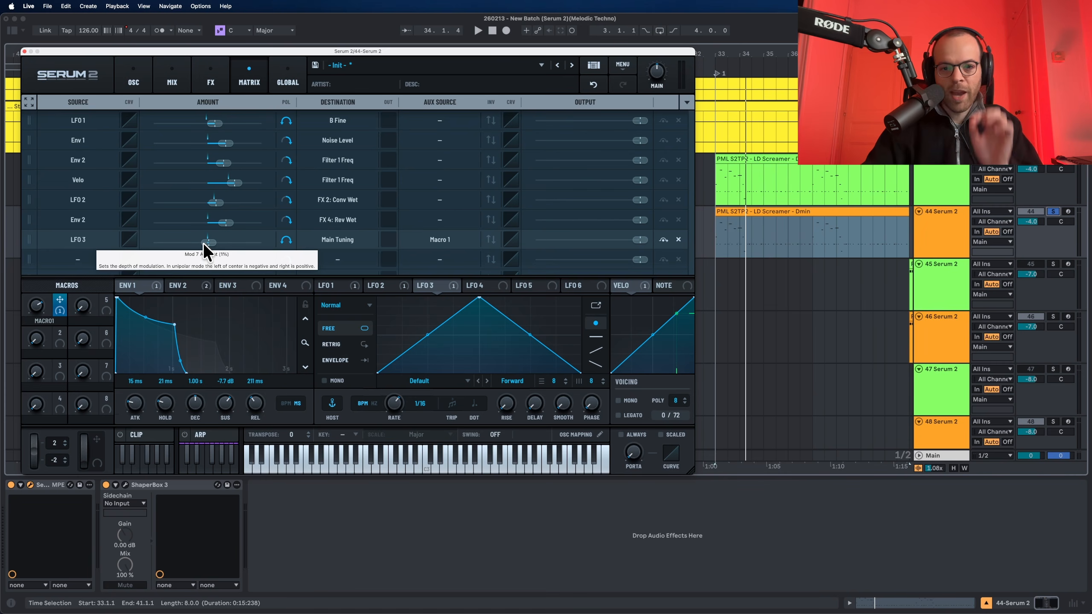
key("space")
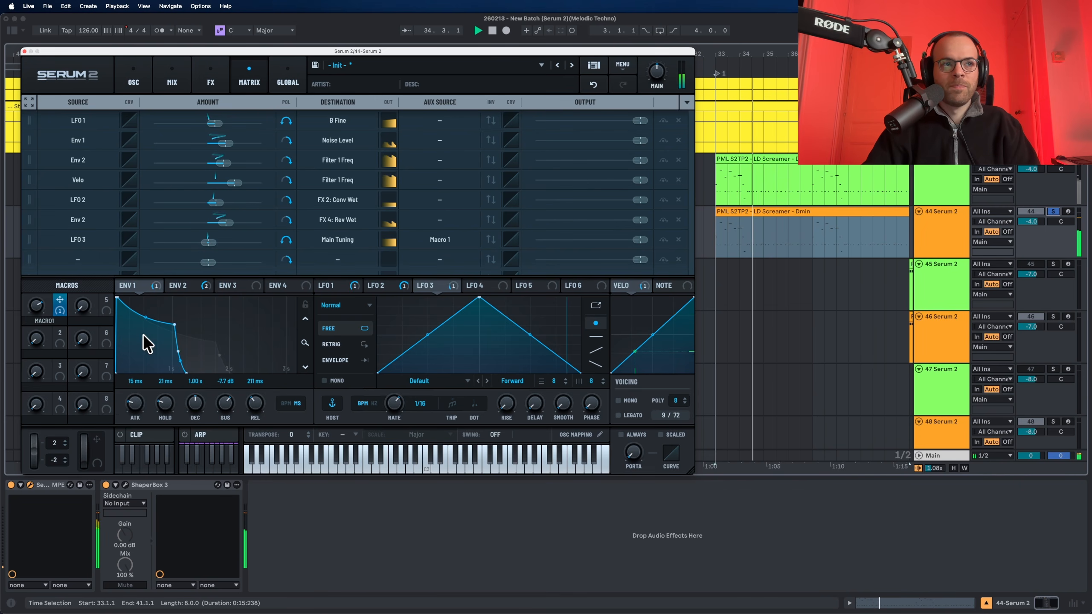
key("space")
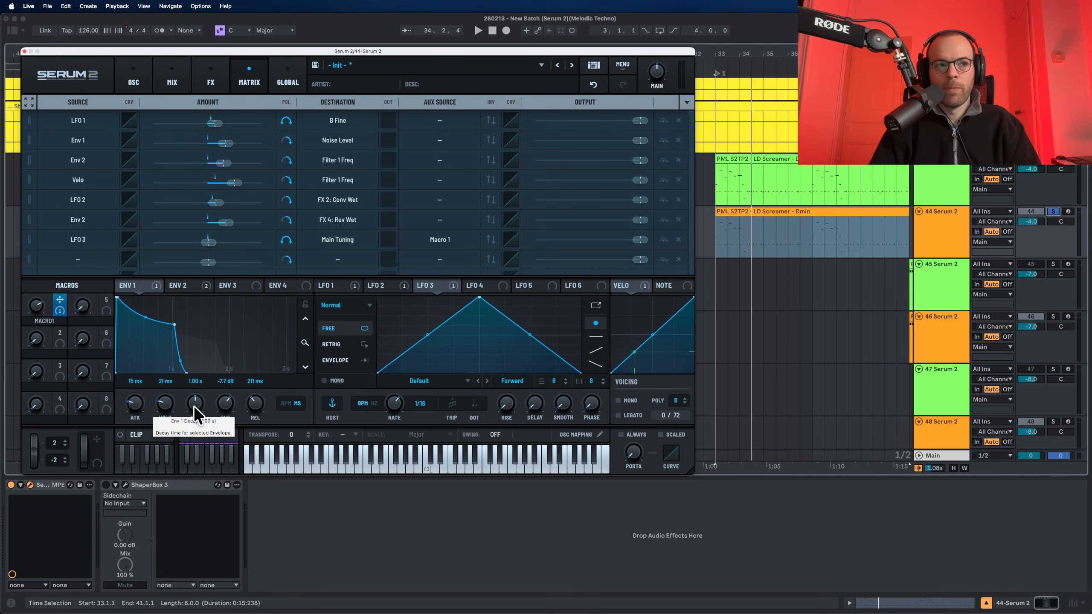
- Shorten Env 1's decay to 58 ms and audition the tighter lead
left_click_drag(194, 406, 191, 432)
key("space")
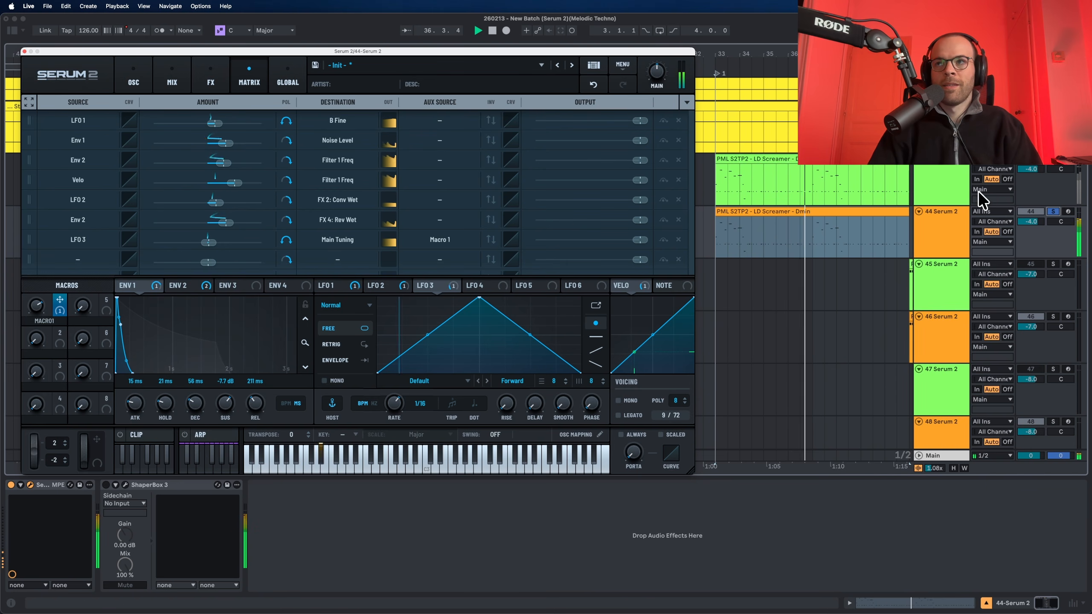
key("space")
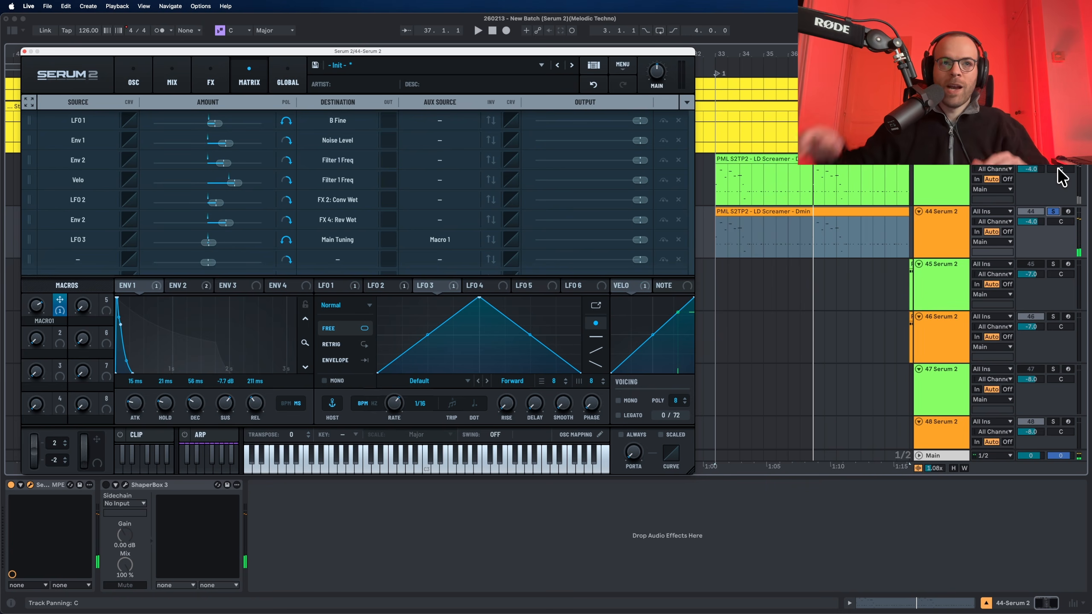
- Unsolo track 44 and play the finished lead with the other tracks while reviewing LFO 2 and the oscillators
left_click(389, 285)
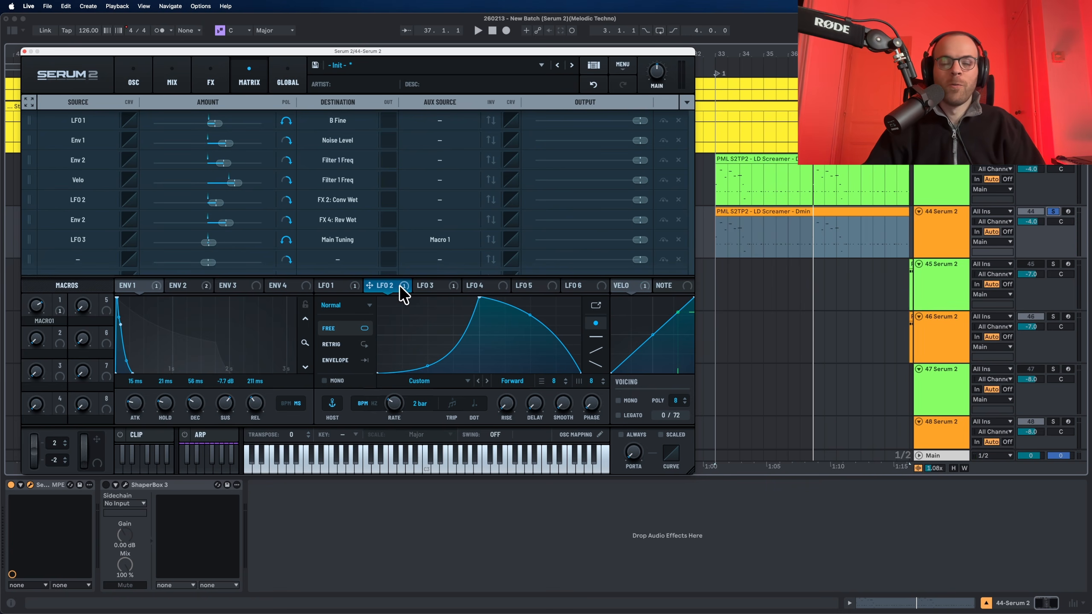
left_click(1052, 211)
key("space")
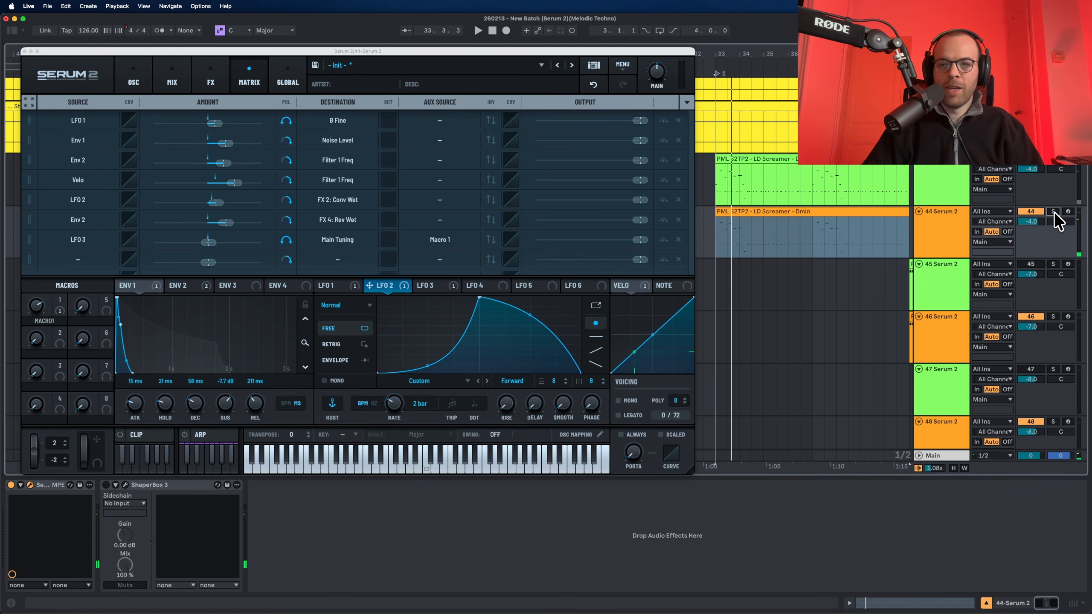
key("space")
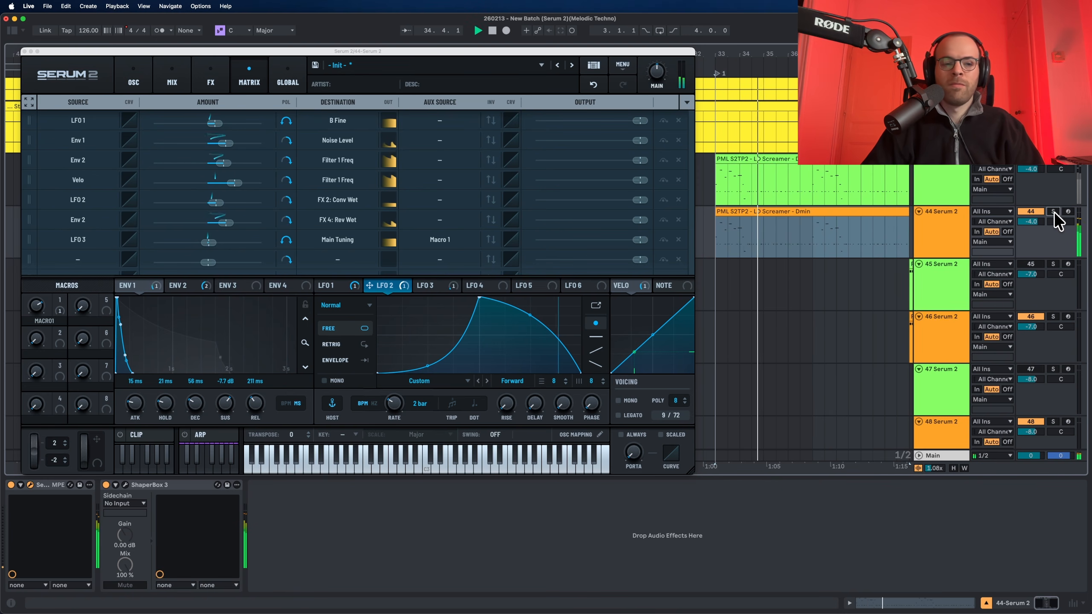
left_click(134, 78)
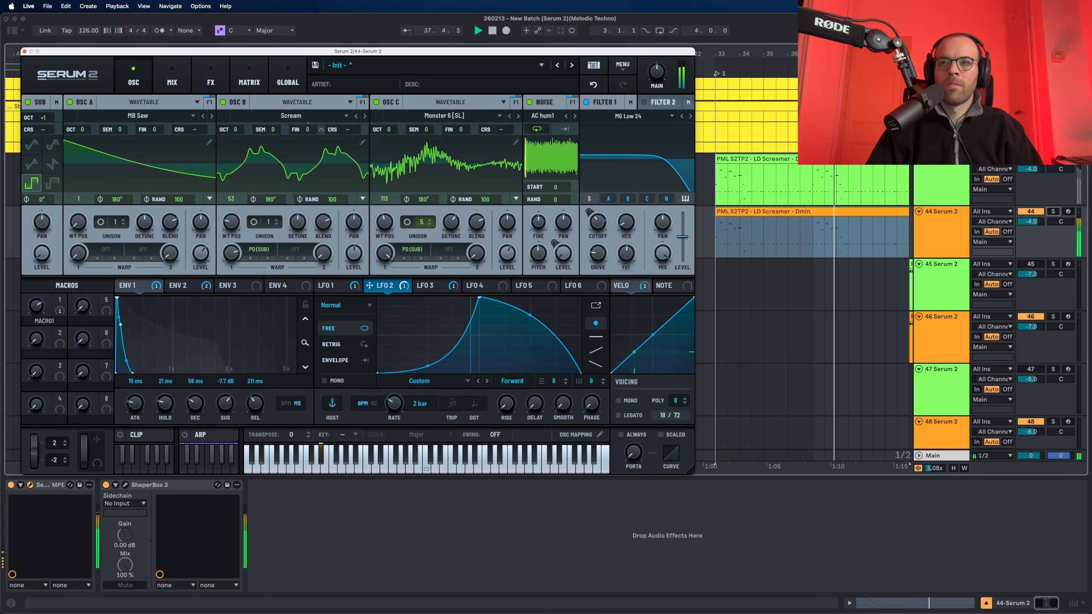
- Stop playback and show the original PML S2TP2 - LD Screamer preset on the track above for comparison
left_click(932, 226)
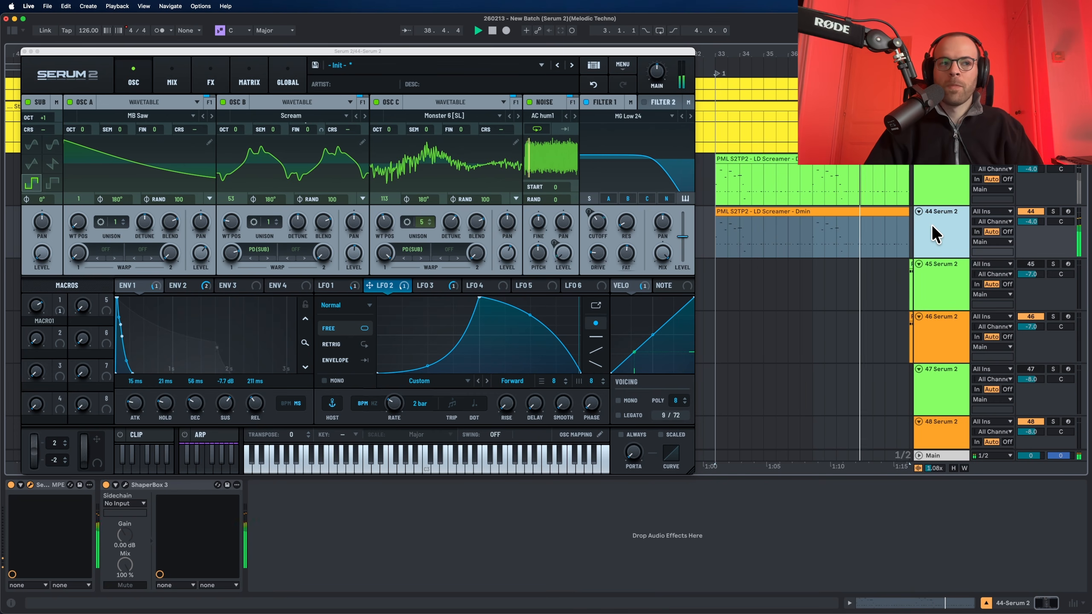
key("space")
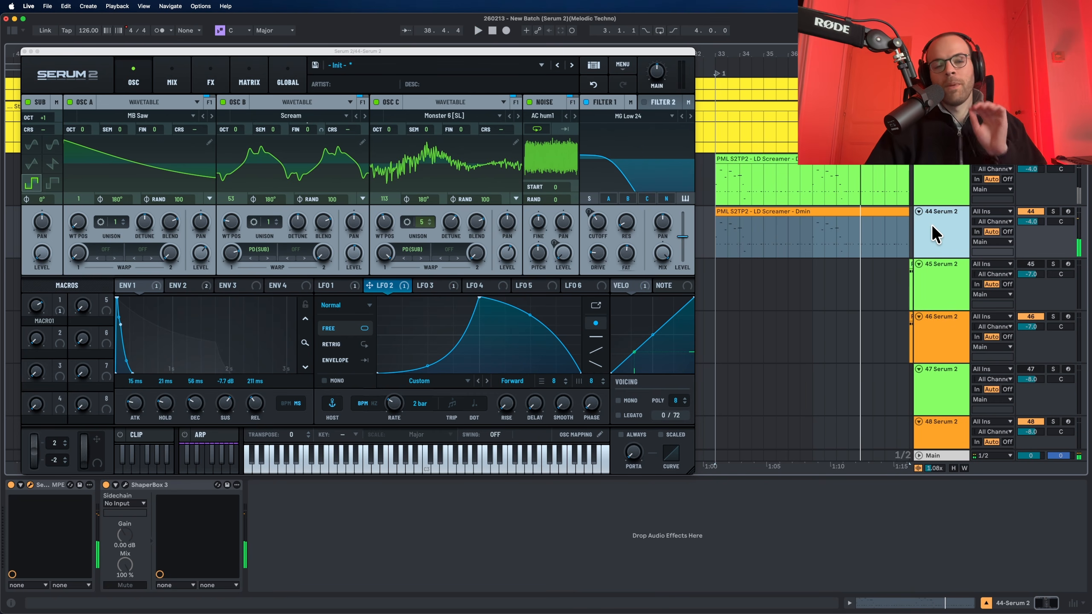
left_click(938, 194)
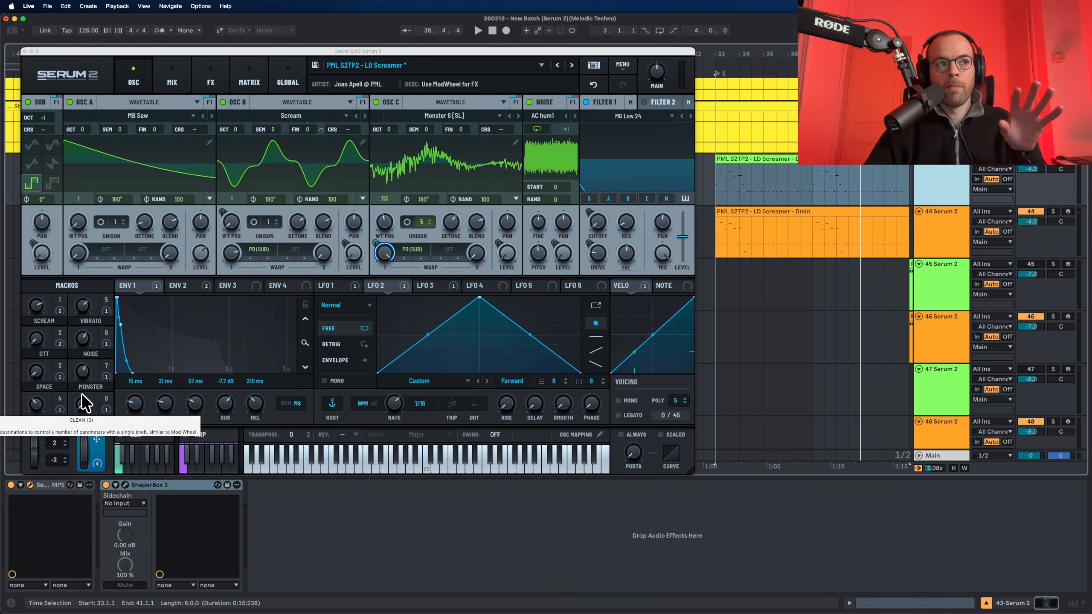